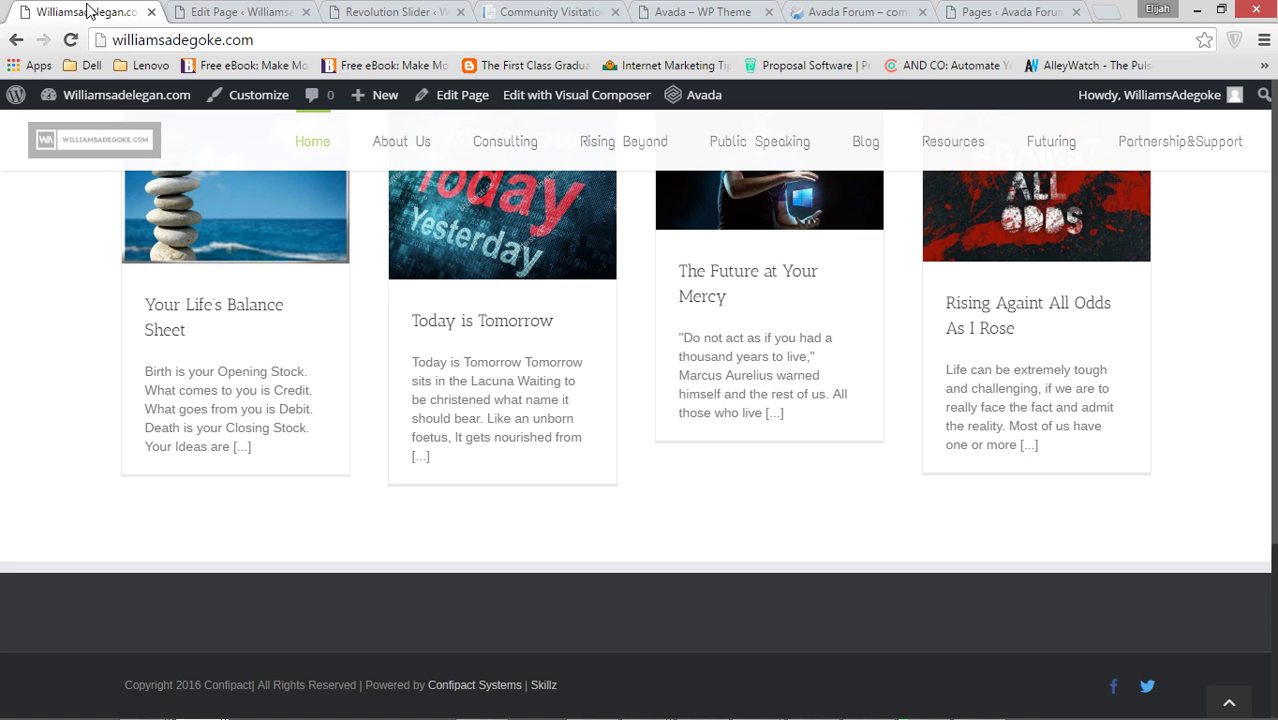
Switch to the Avada Forum site's WordPress admin and start a new page from its Pages list.
left_click(1013, 12)
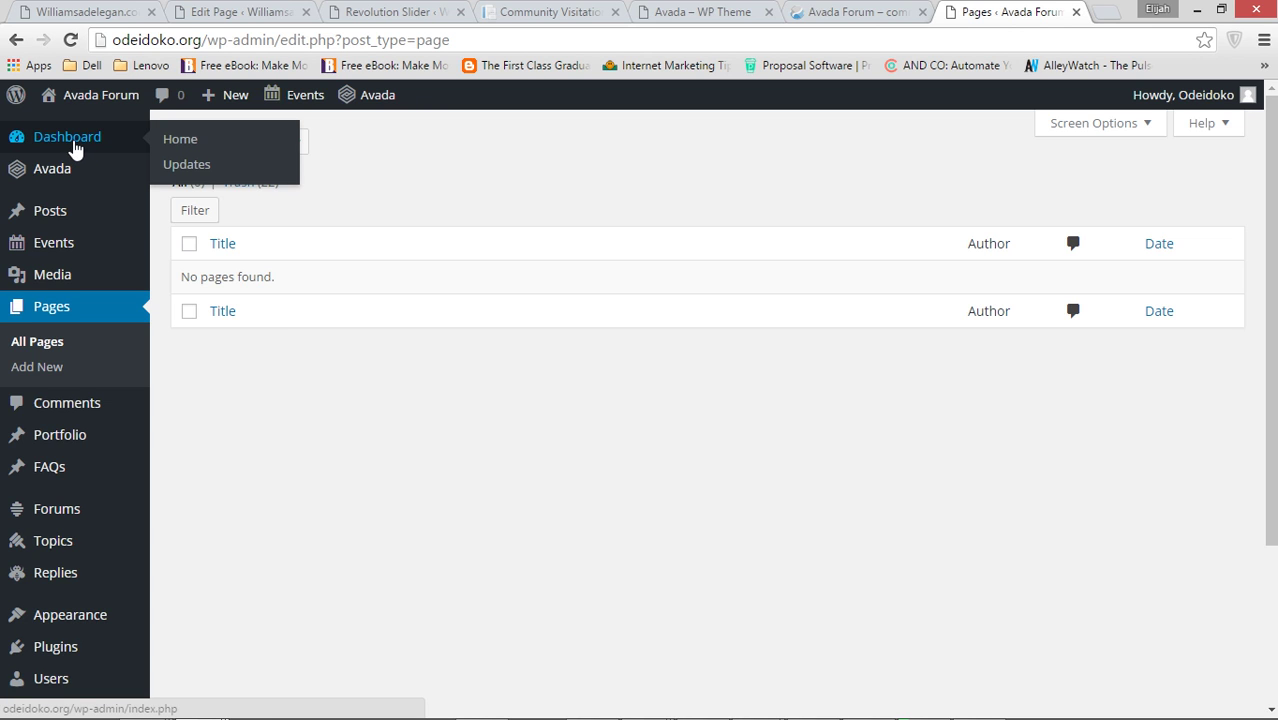
left_click(65, 142)
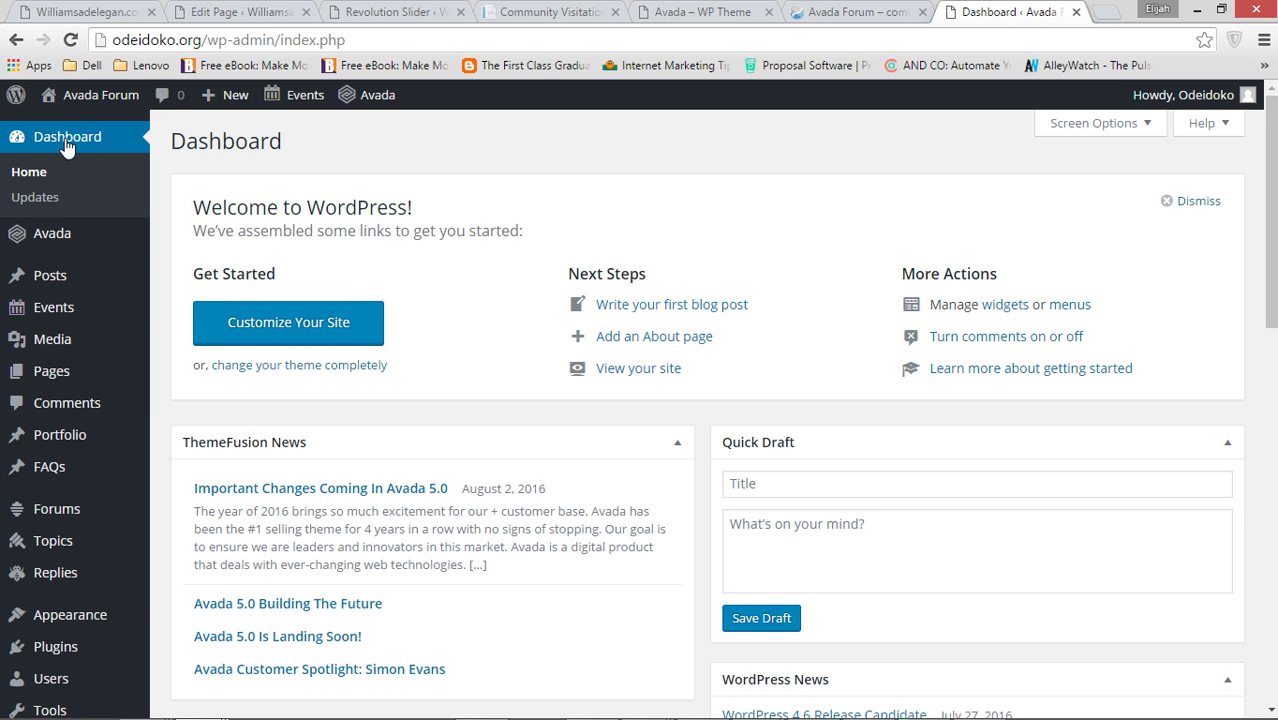
left_click(53, 373)
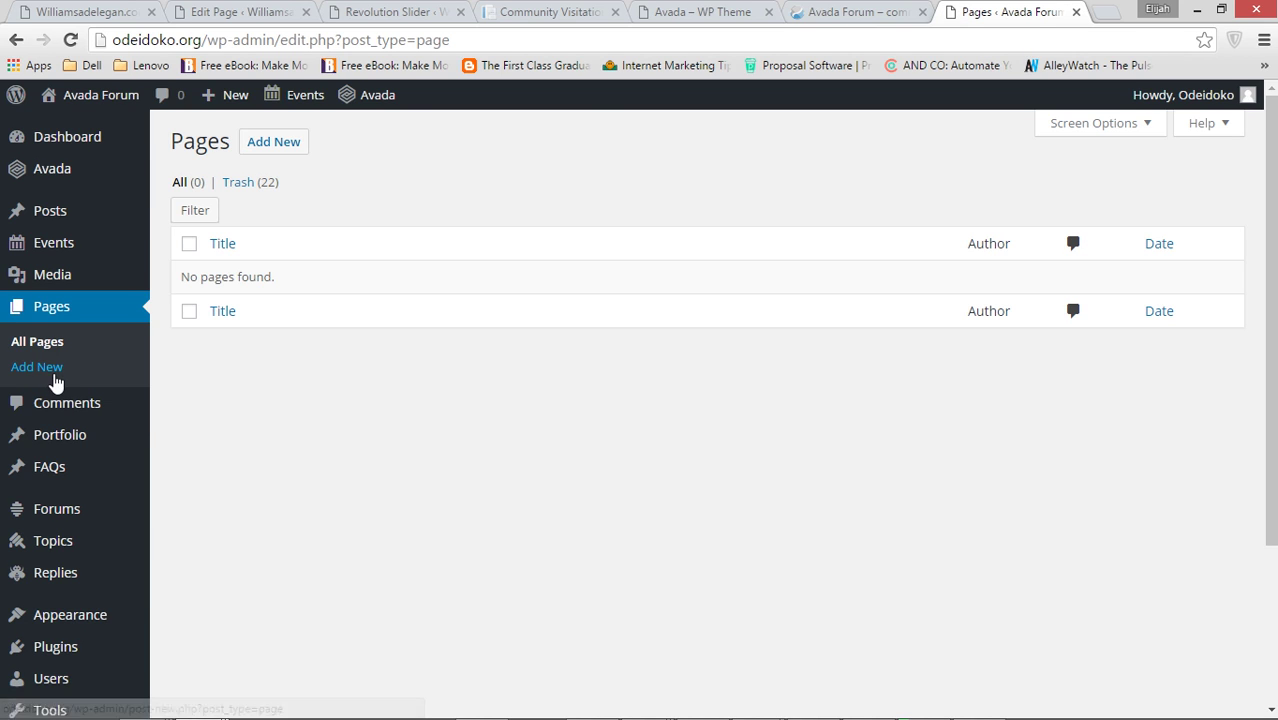
left_click(292, 152)
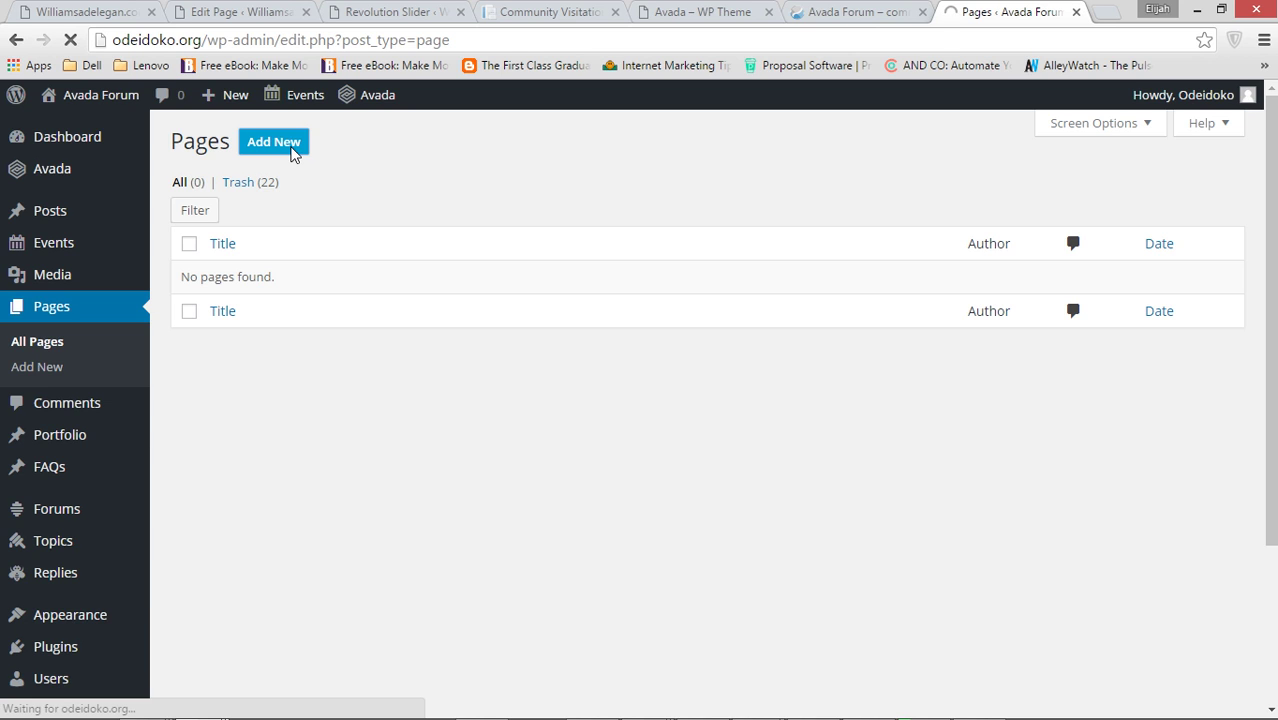
left_click(870, 13)
left_click(984, 13)
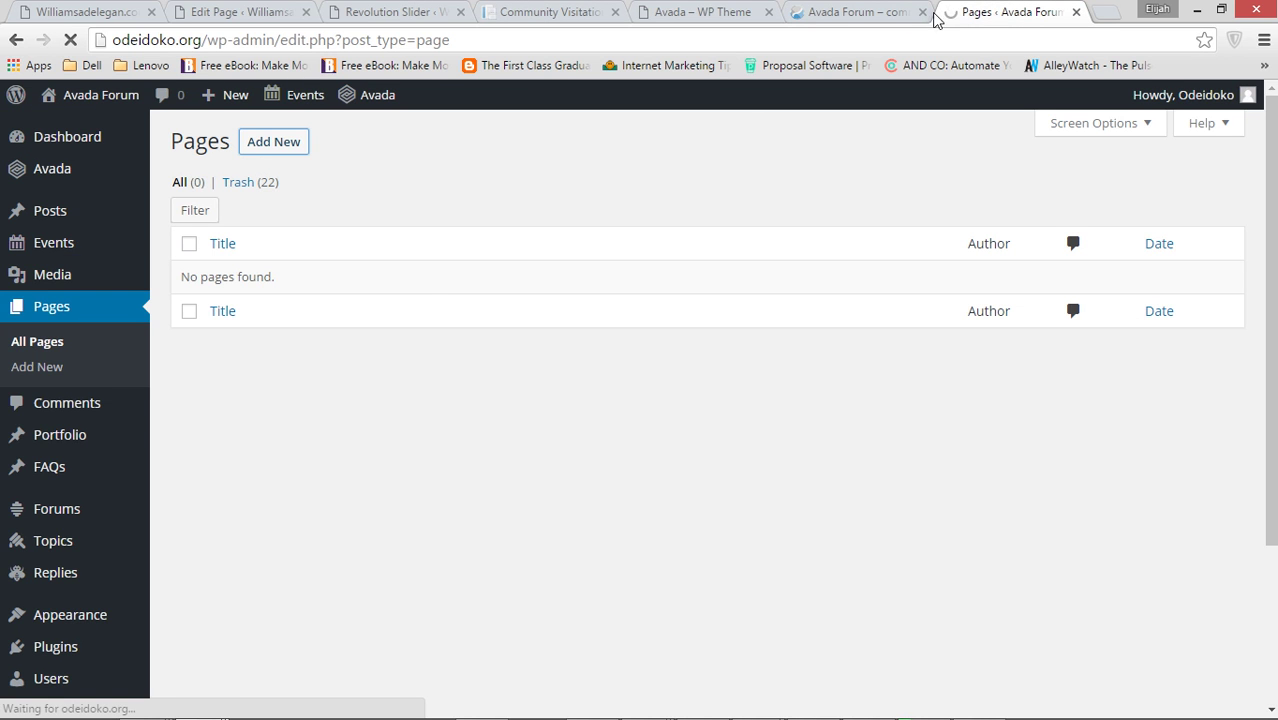
left_click(296, 148)
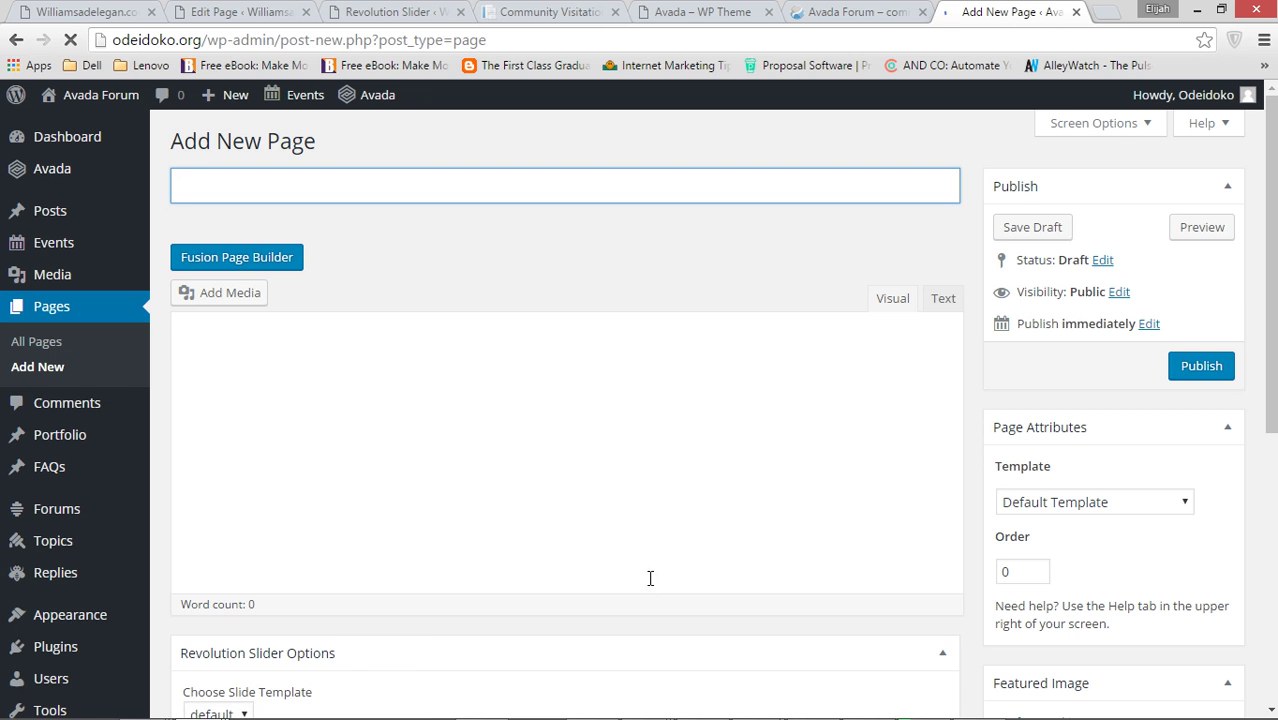
Consult the Moment of Healing website design spreadsheet in Excel, return to the browser, and title the new page "Home".
mouse_move(927, 707)
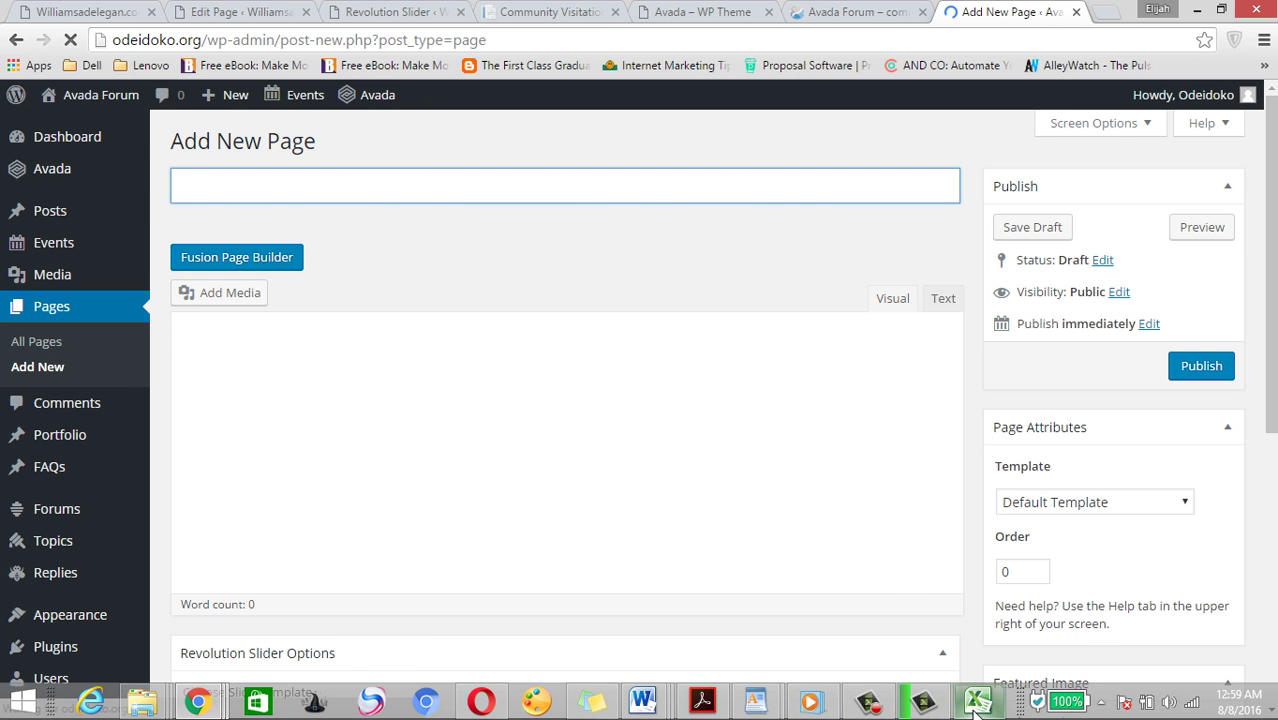
left_click(978, 701)
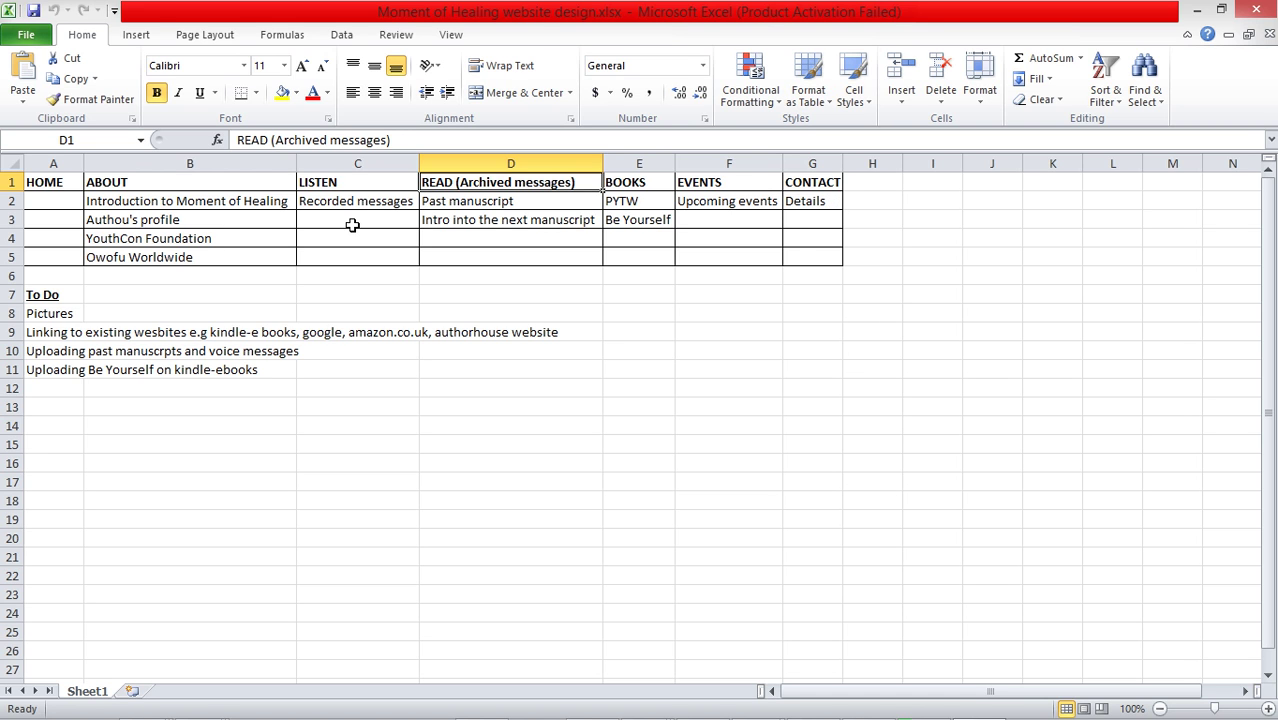
key("alt+Tab")
type("H")
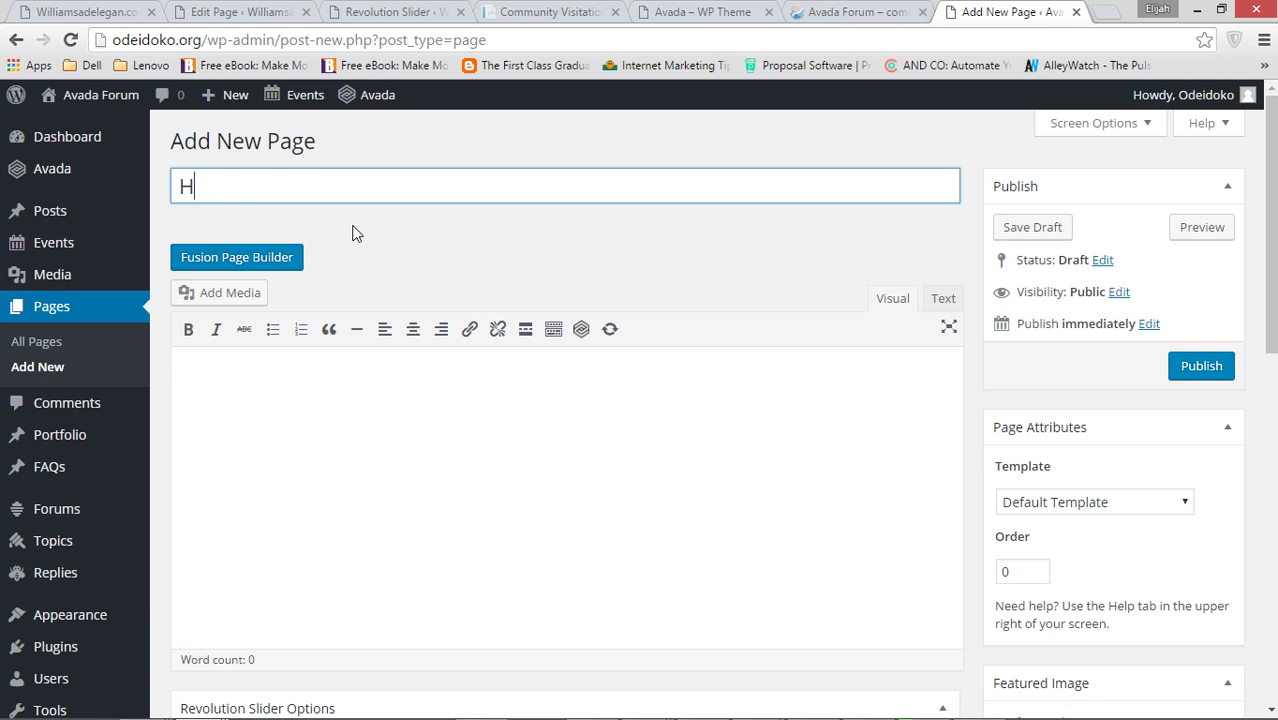
type("ome")
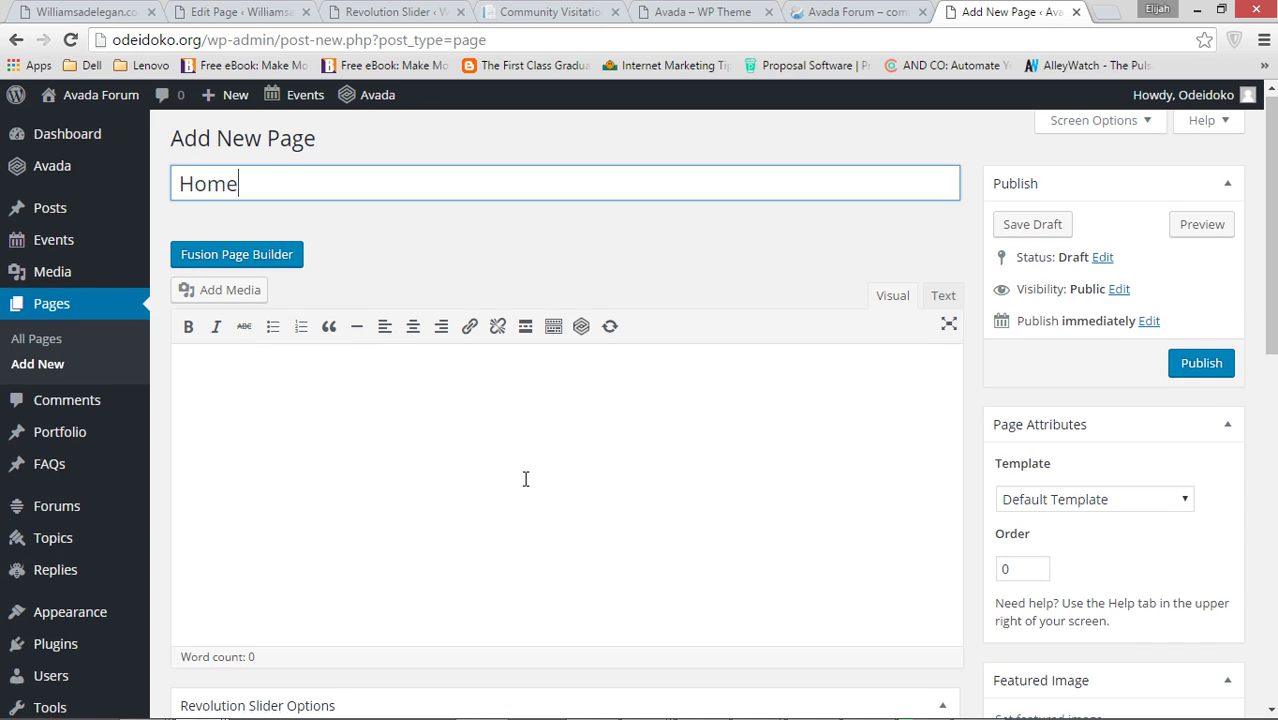
Publish the Home page with empty content and the default template.
scroll(525, 479, "down", 2)
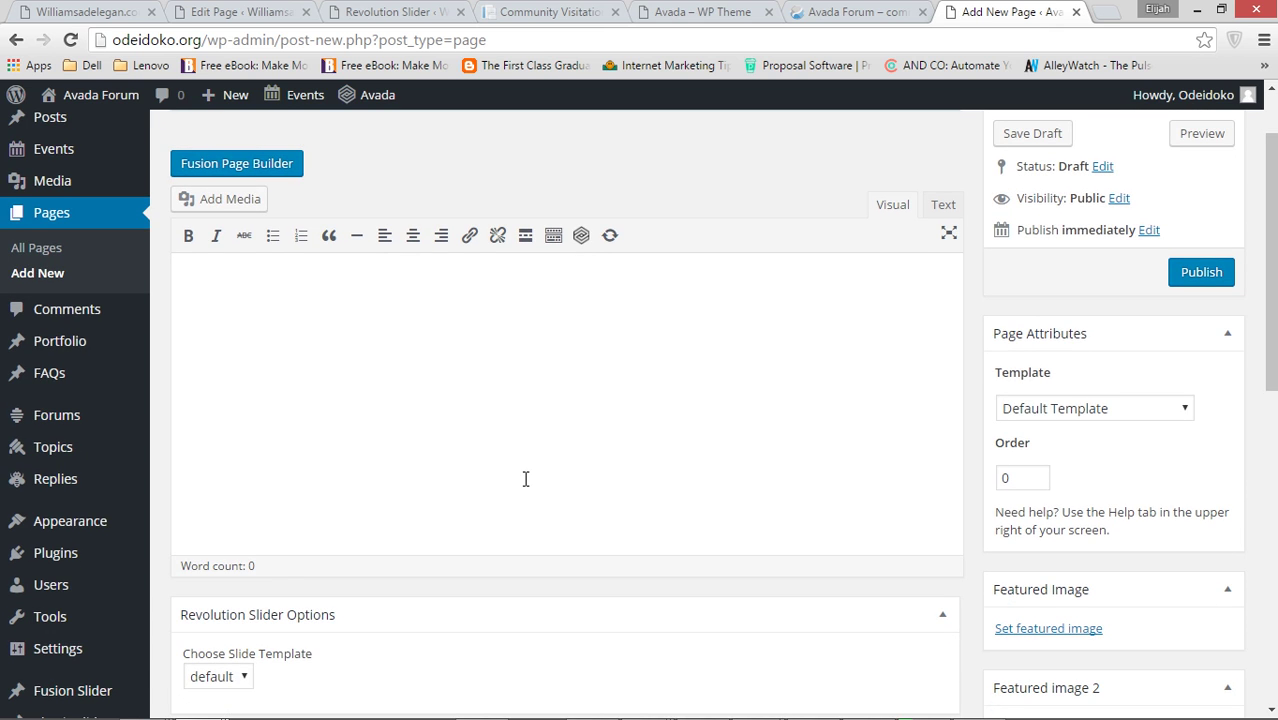
scroll(530, 476, "up", 2)
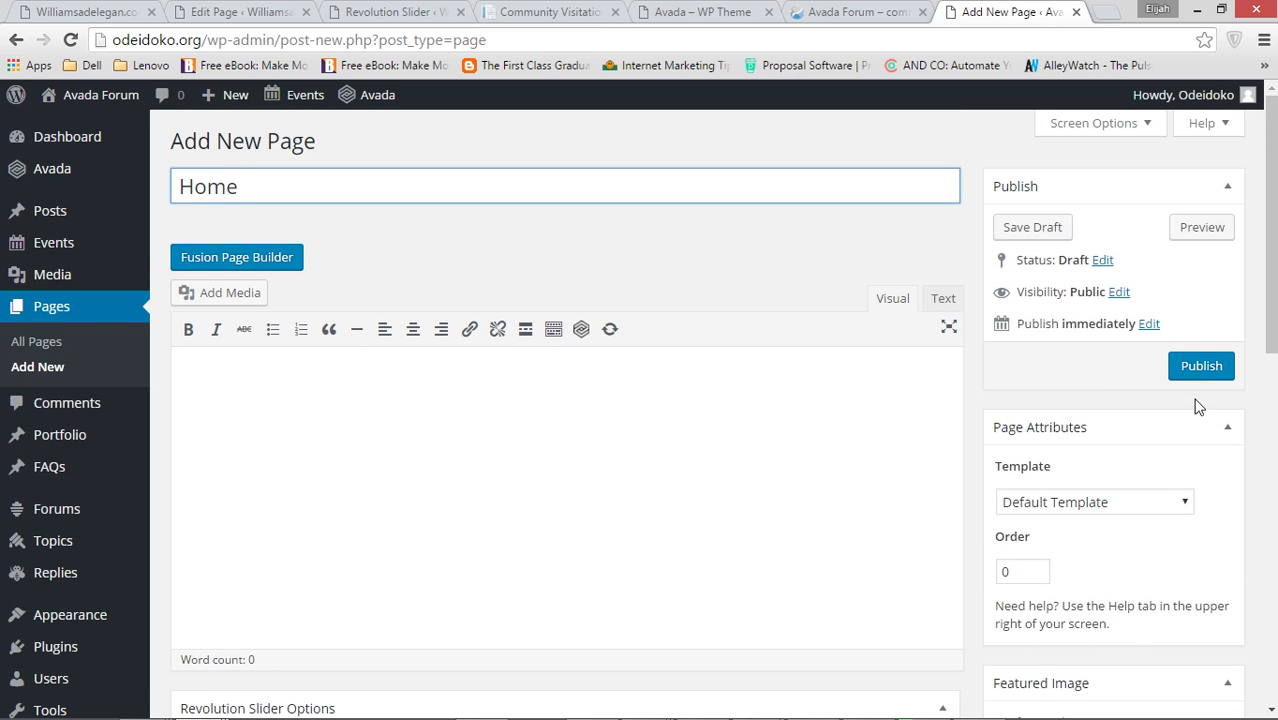
scroll(622, 537, "down", 6)
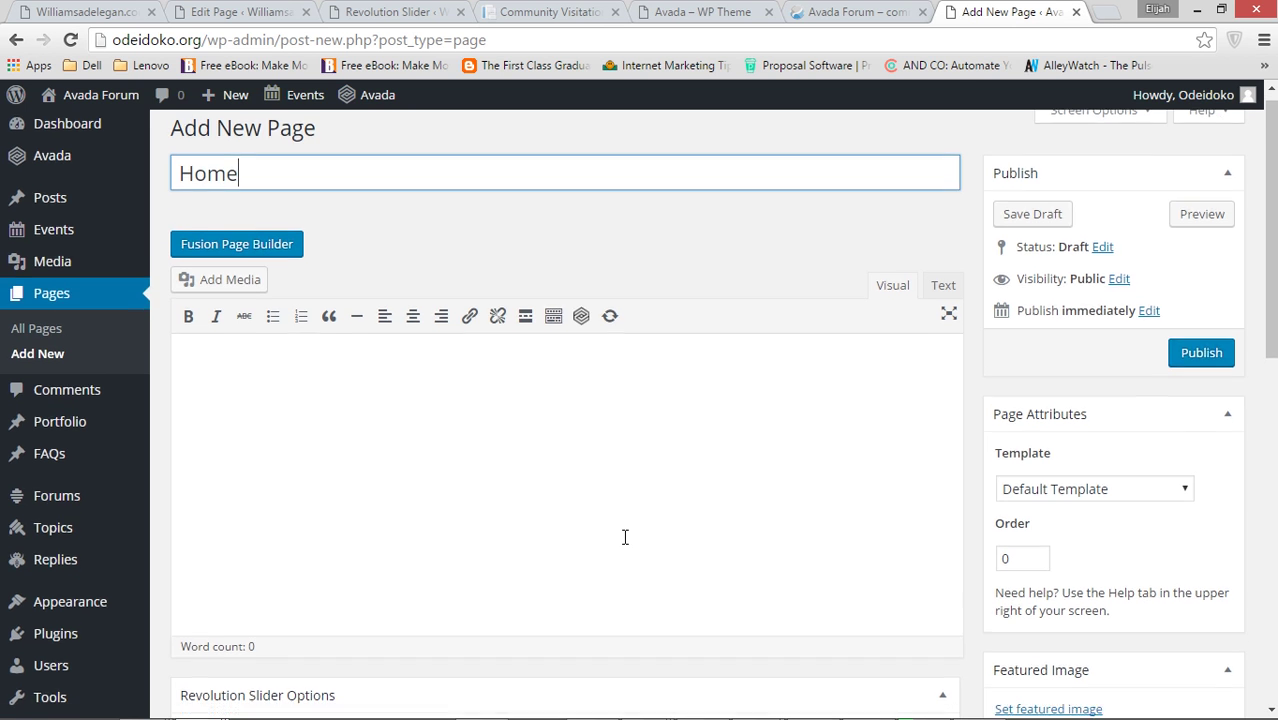
scroll(622, 540, "down", 6)
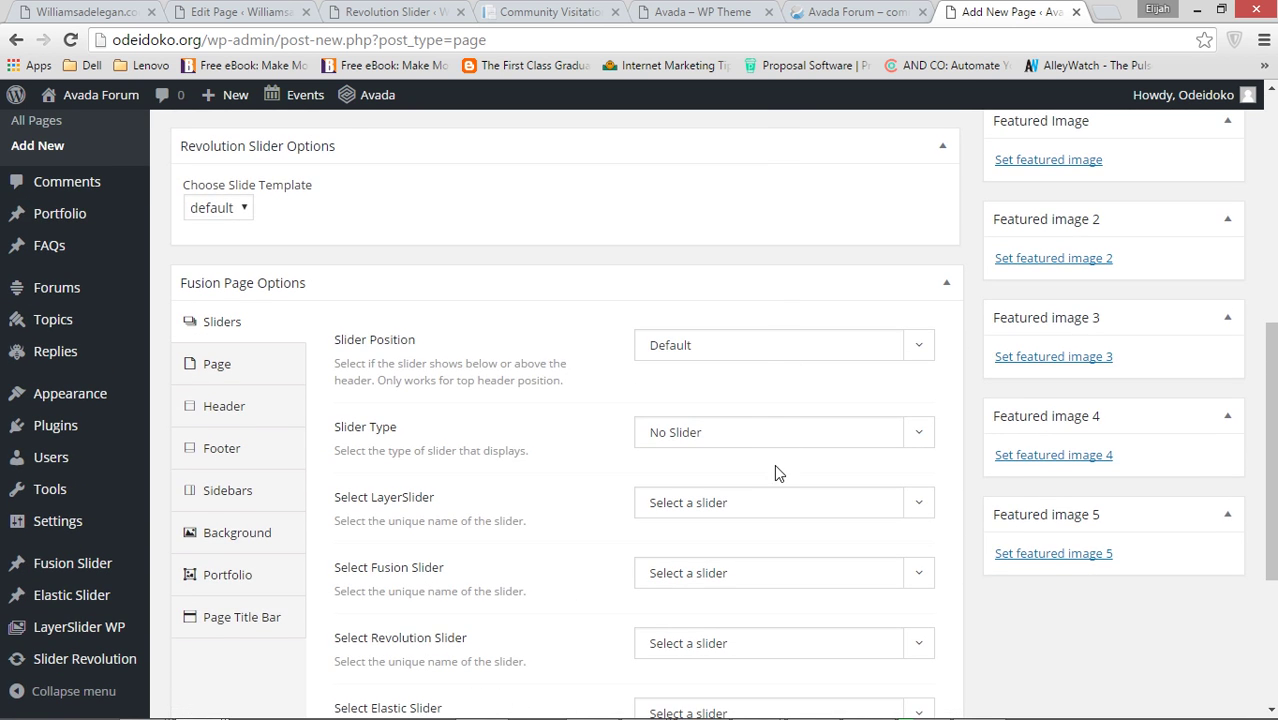
scroll(775, 465, "down", 3)
scroll(774, 465, "up", 5)
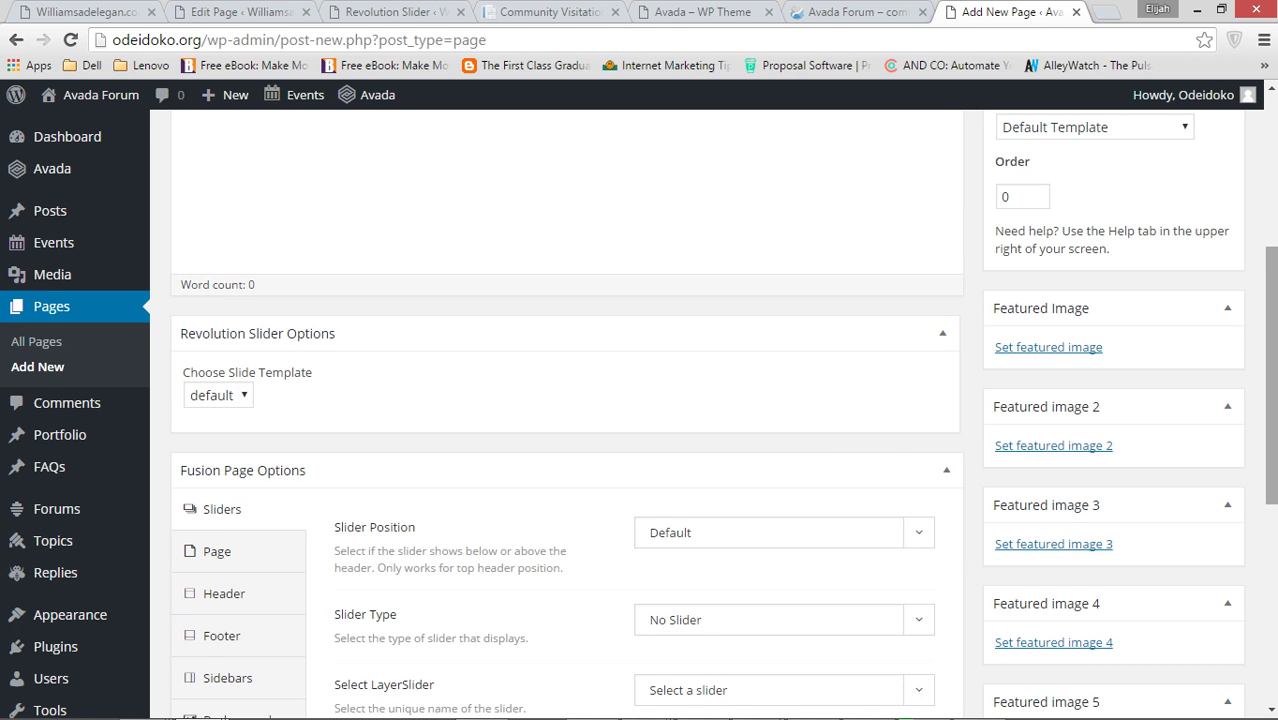
left_click_drag(1270, 294, 1268, 125)
left_click(1203, 366)
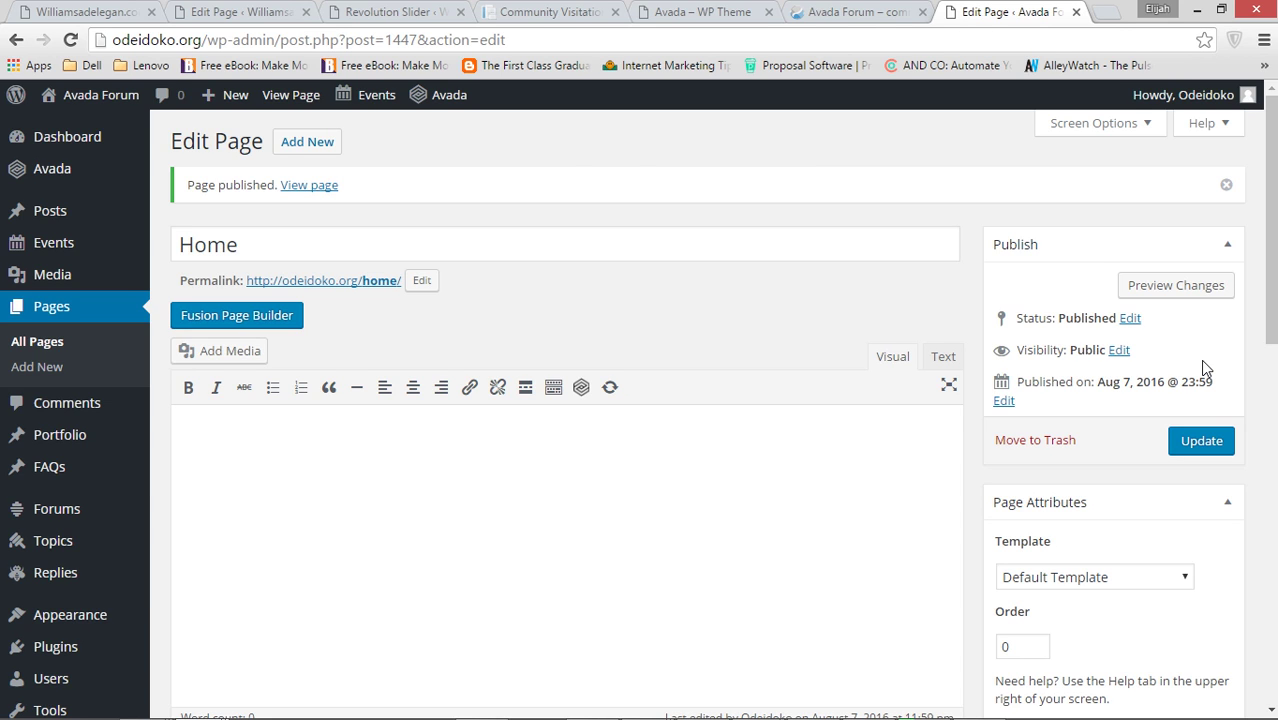
Add another page titled "About", following the spreadsheet's page plan, and publish it.
left_click(317, 152)
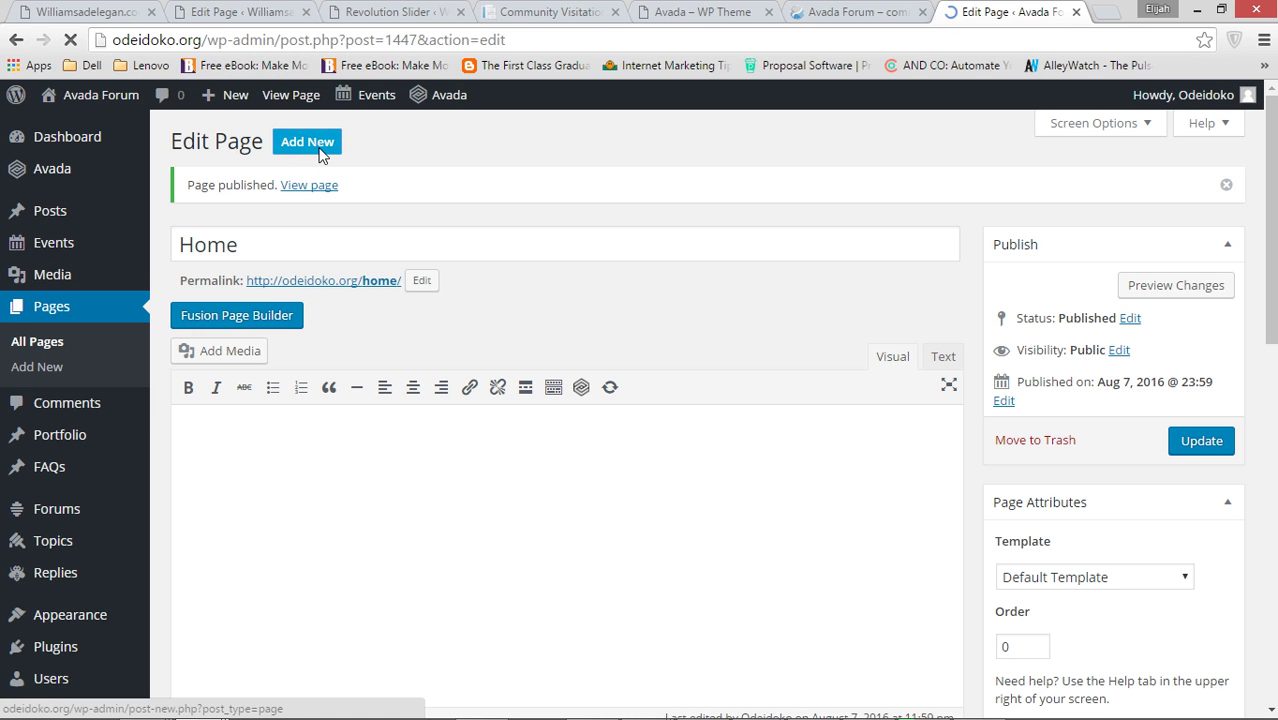
key("alt+Tab")
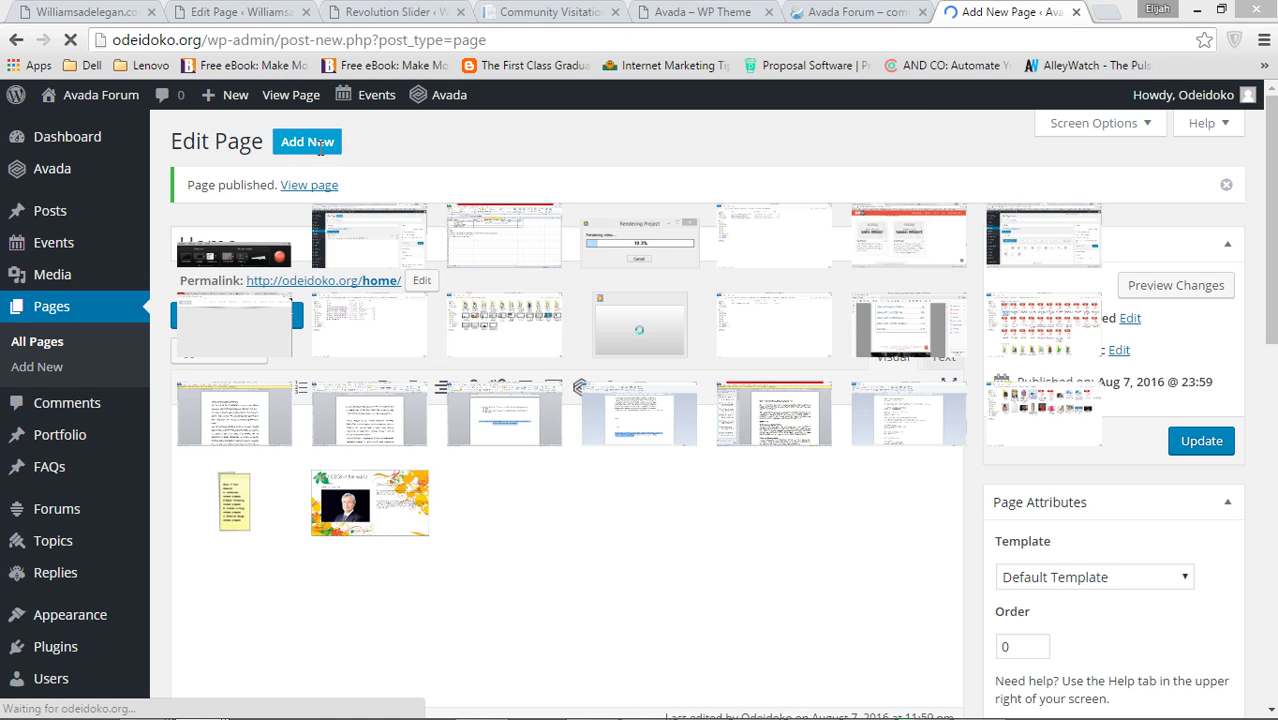
key("alt+Tab")
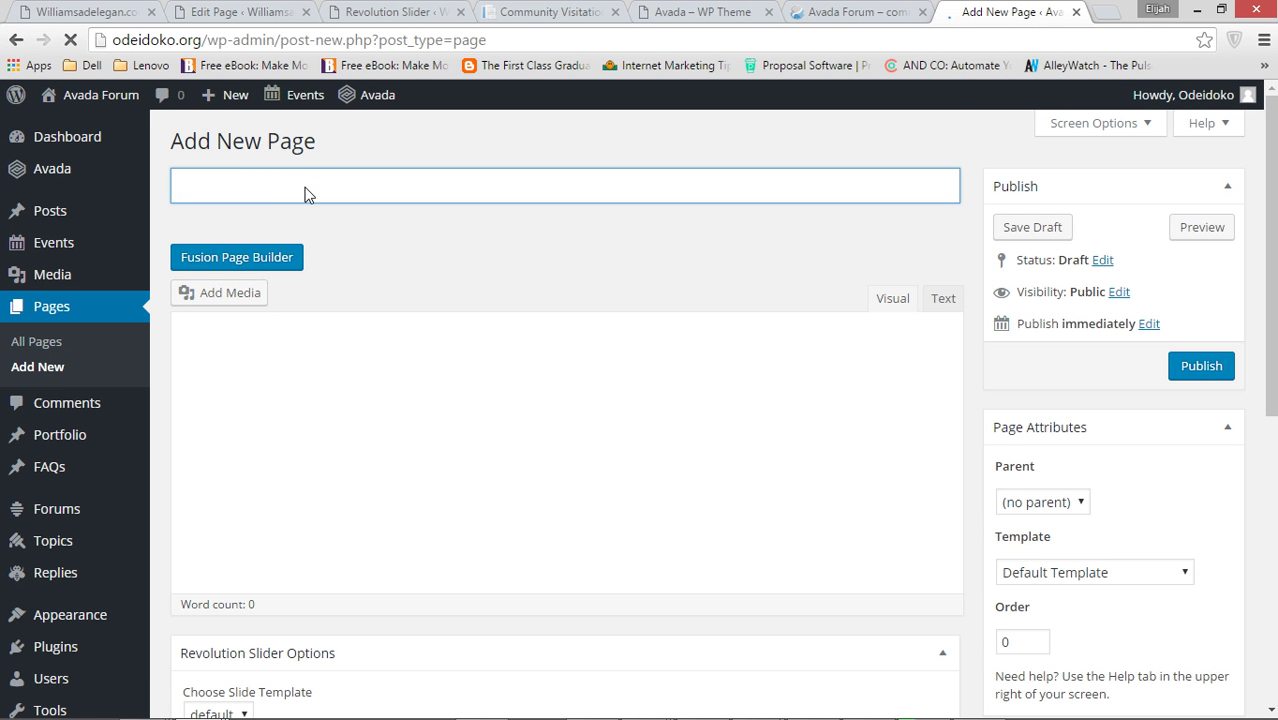
type("Abou")
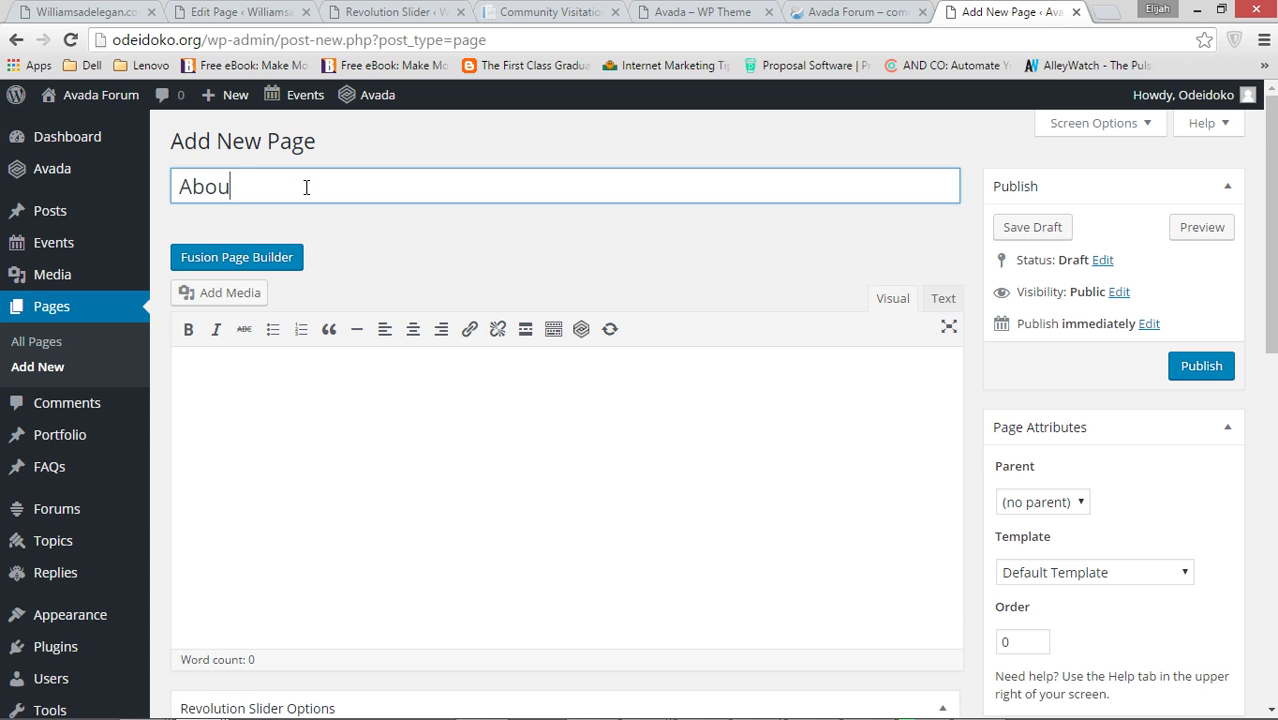
type("t")
left_click(1201, 367)
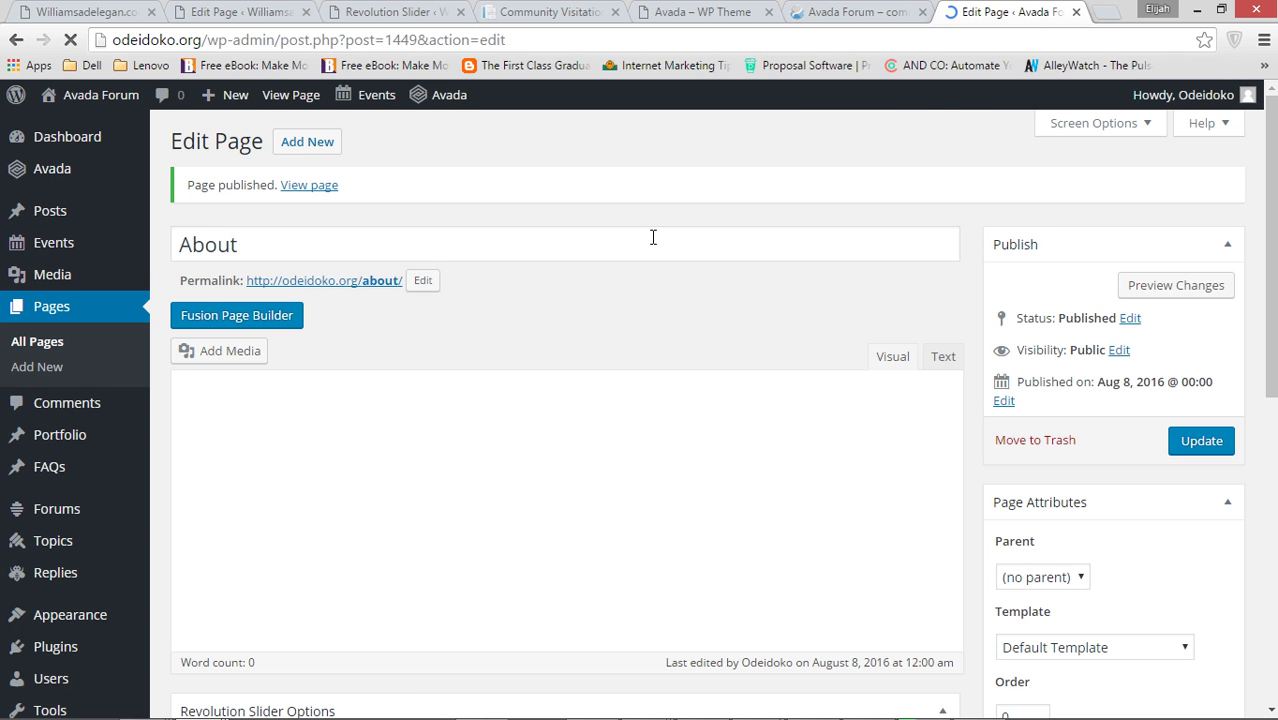
Check the planned headings in the Excel spreadsheet, then add and publish a new page titled "Listen".
left_click(325, 155)
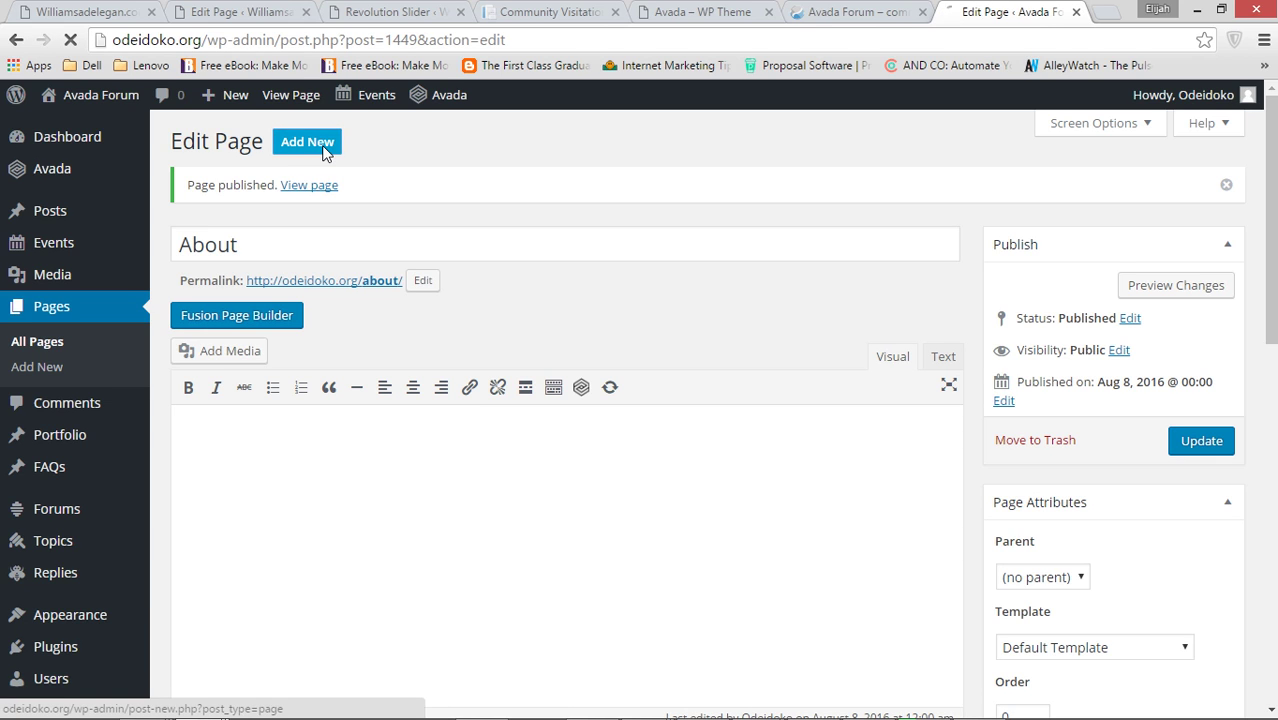
key("alt+Tab")
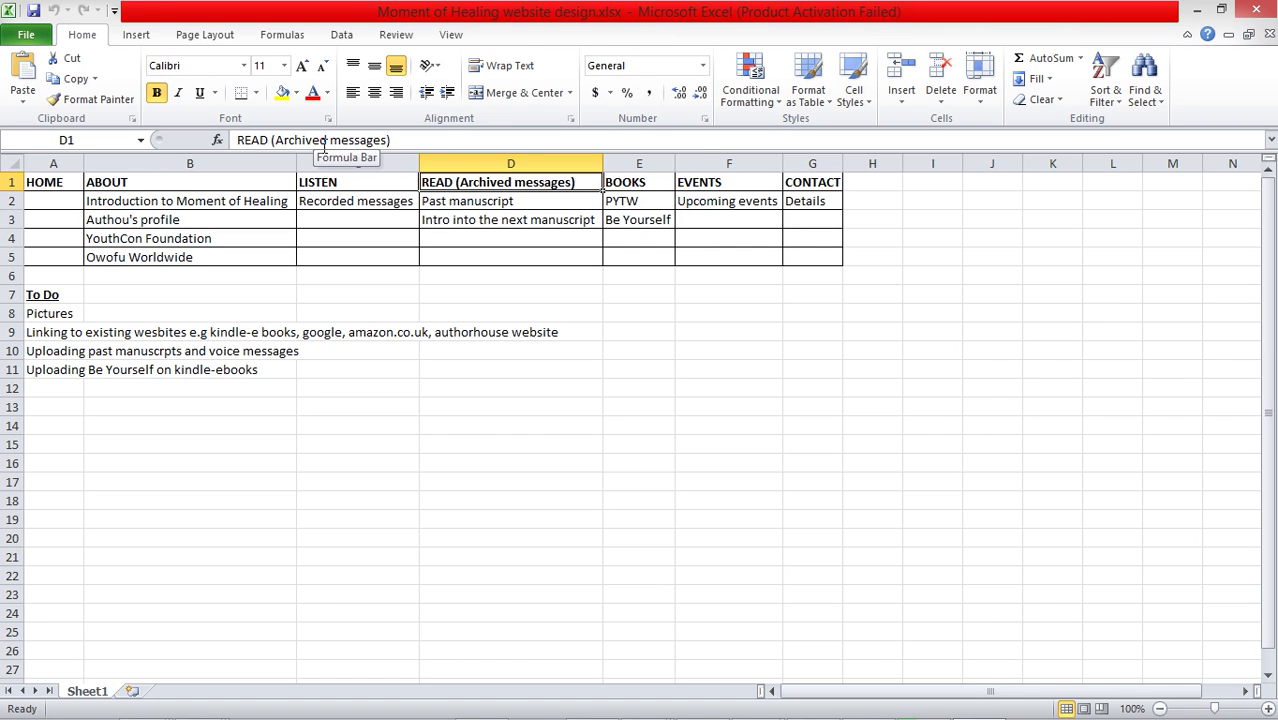
key("alt+Tab")
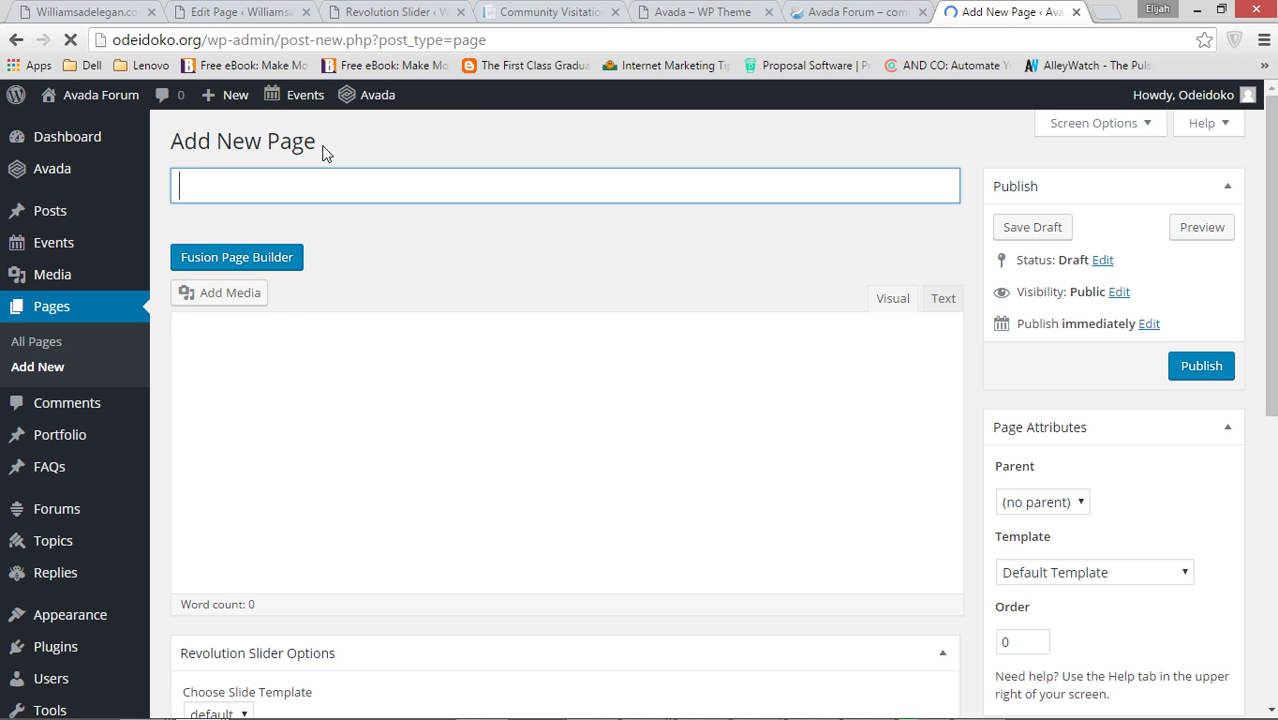
type("Listen")
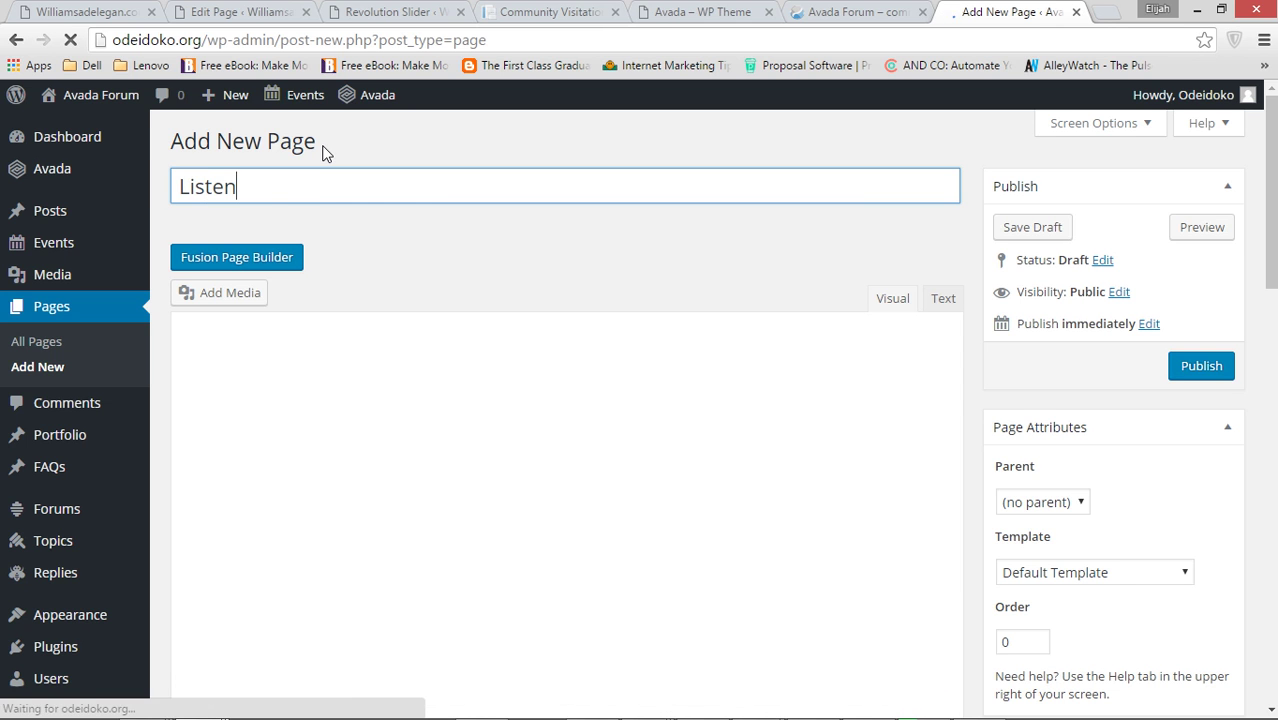
key("alt+Tab")
key("alt+Tab")
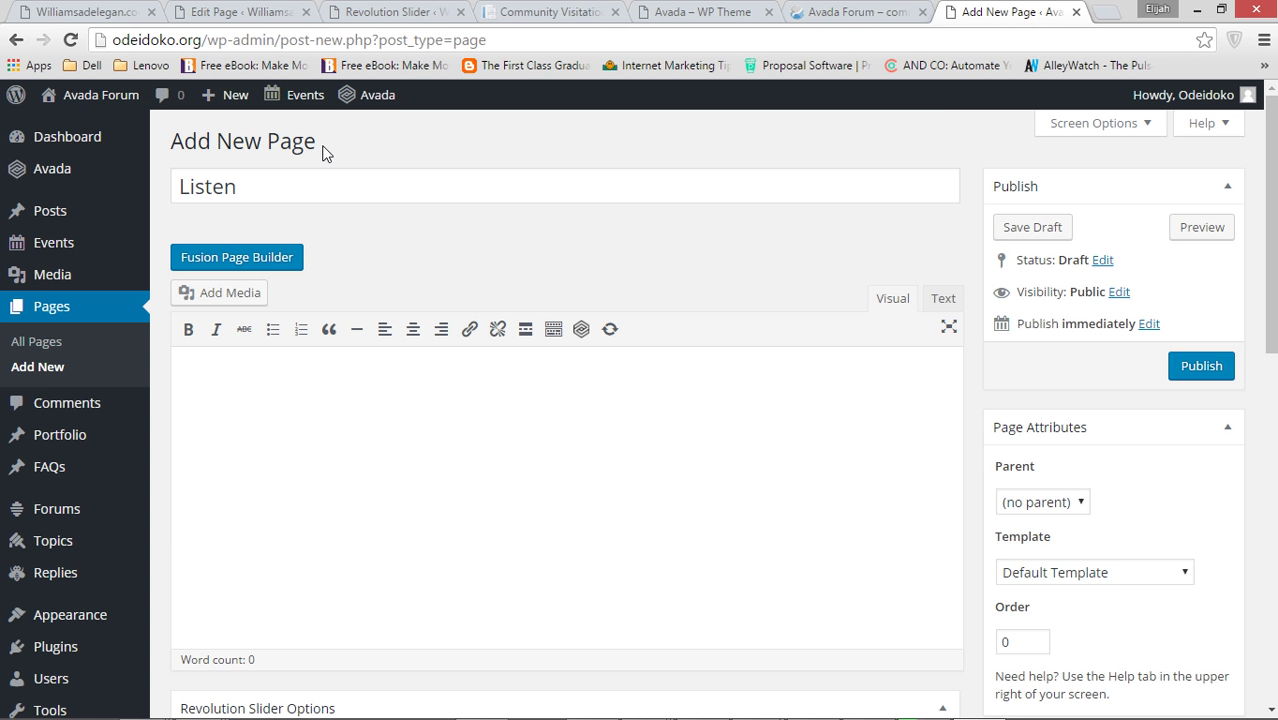
left_click(1201, 365)
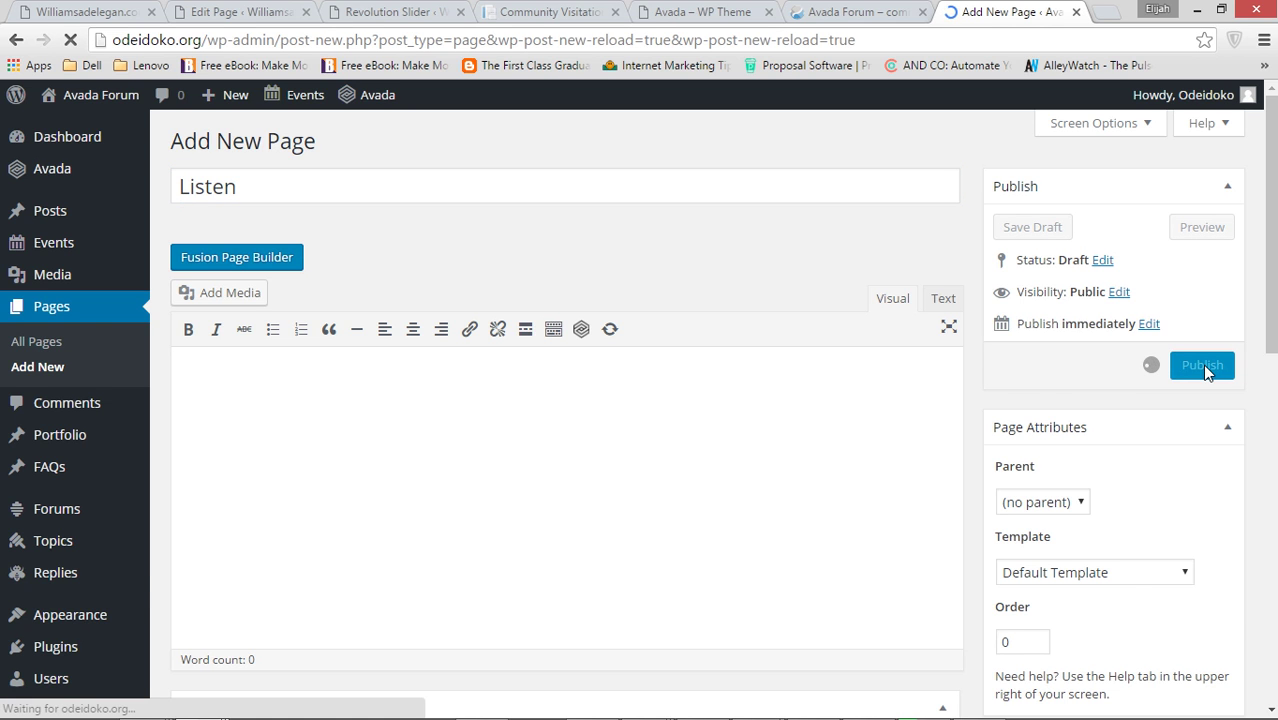
Check the spreadsheet for the READ (Archived messages) section and publish a new page titled "Blog" for it.
key("alt+Tab")
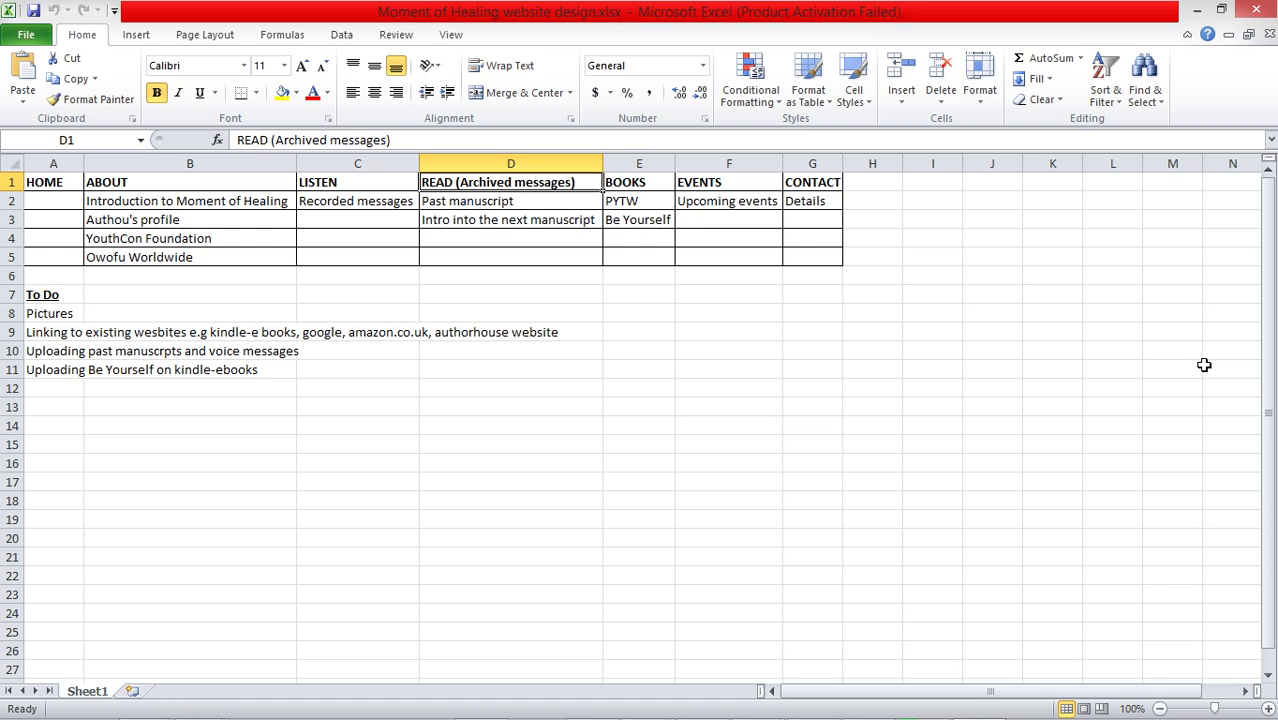
key("alt+Tab")
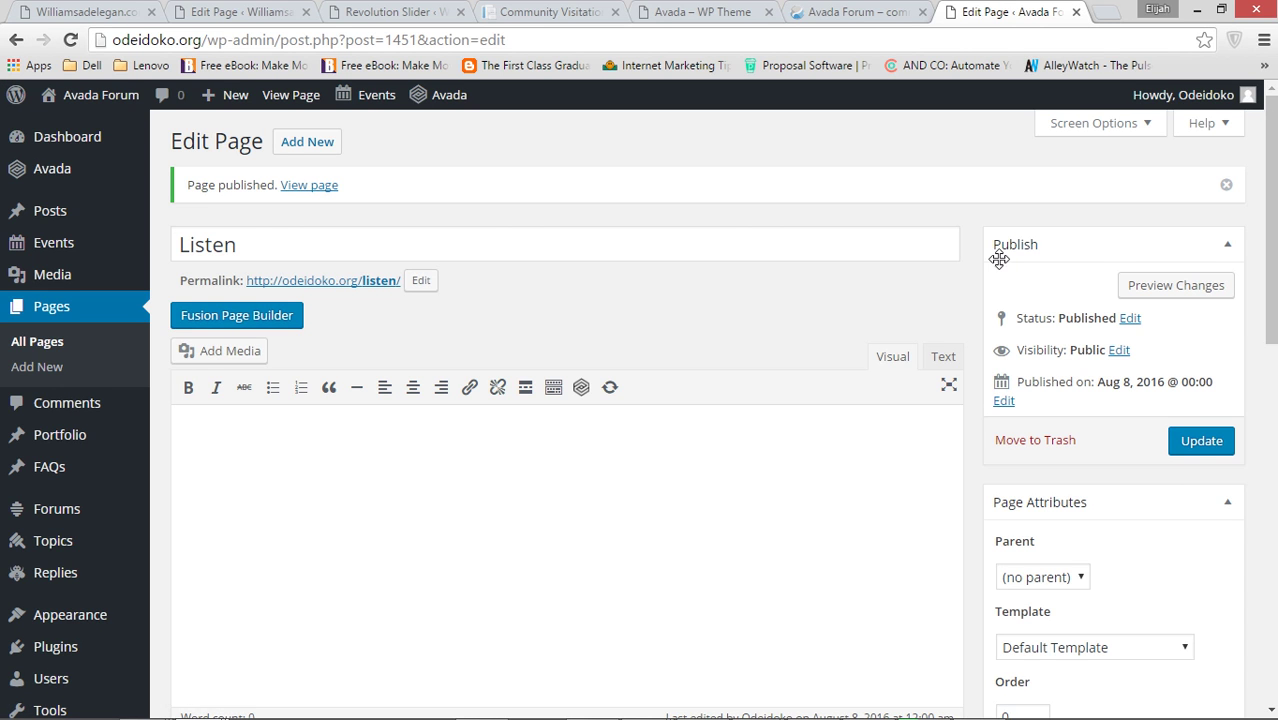
left_click(325, 142)
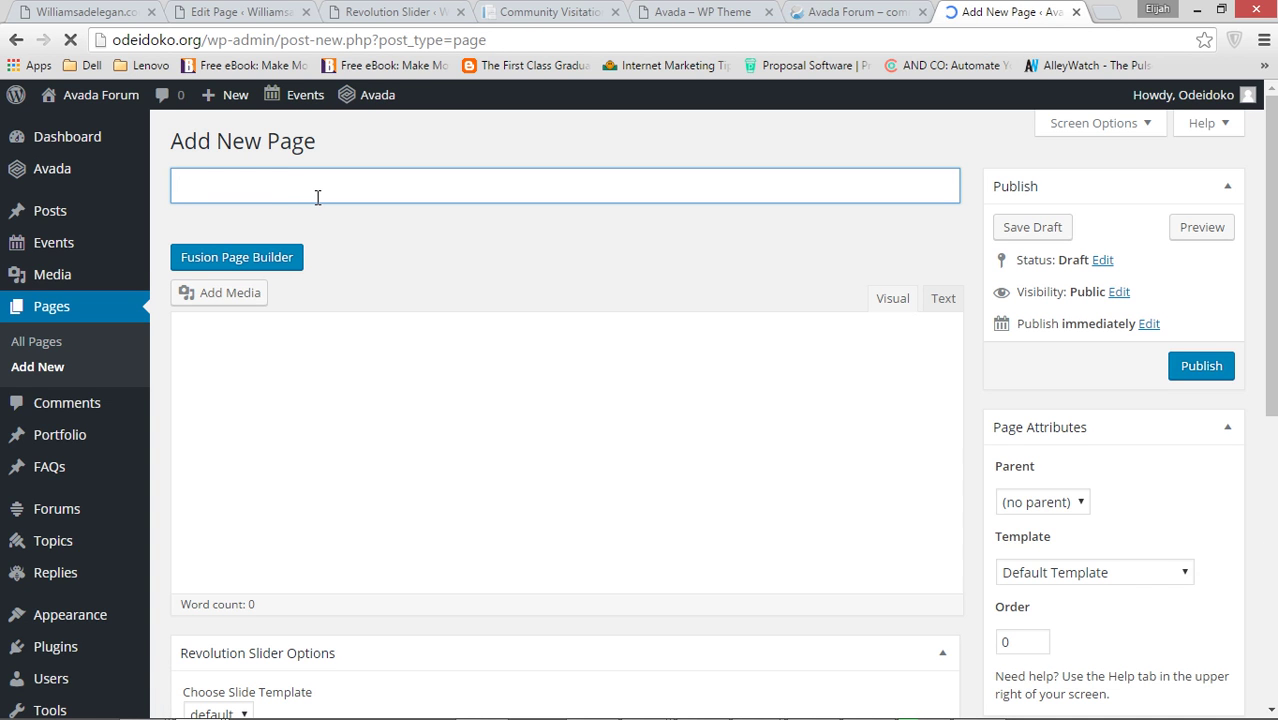
type("Blog")
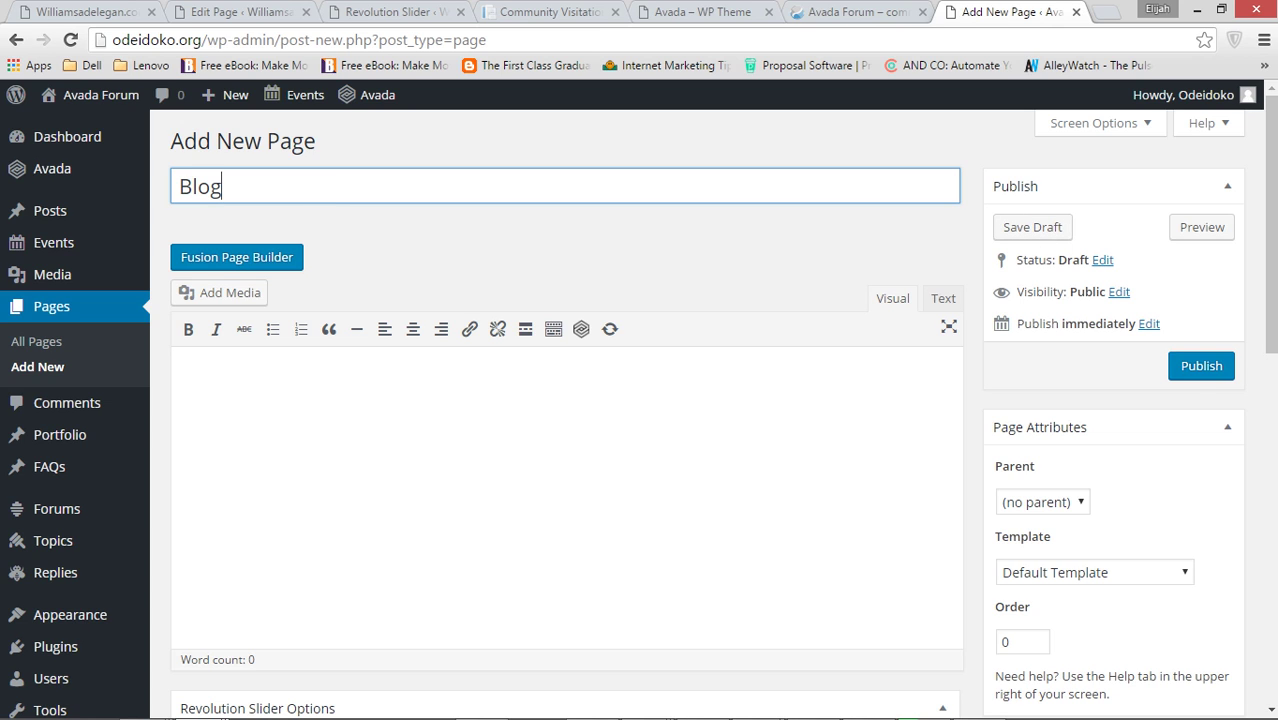
left_click(1200, 375)
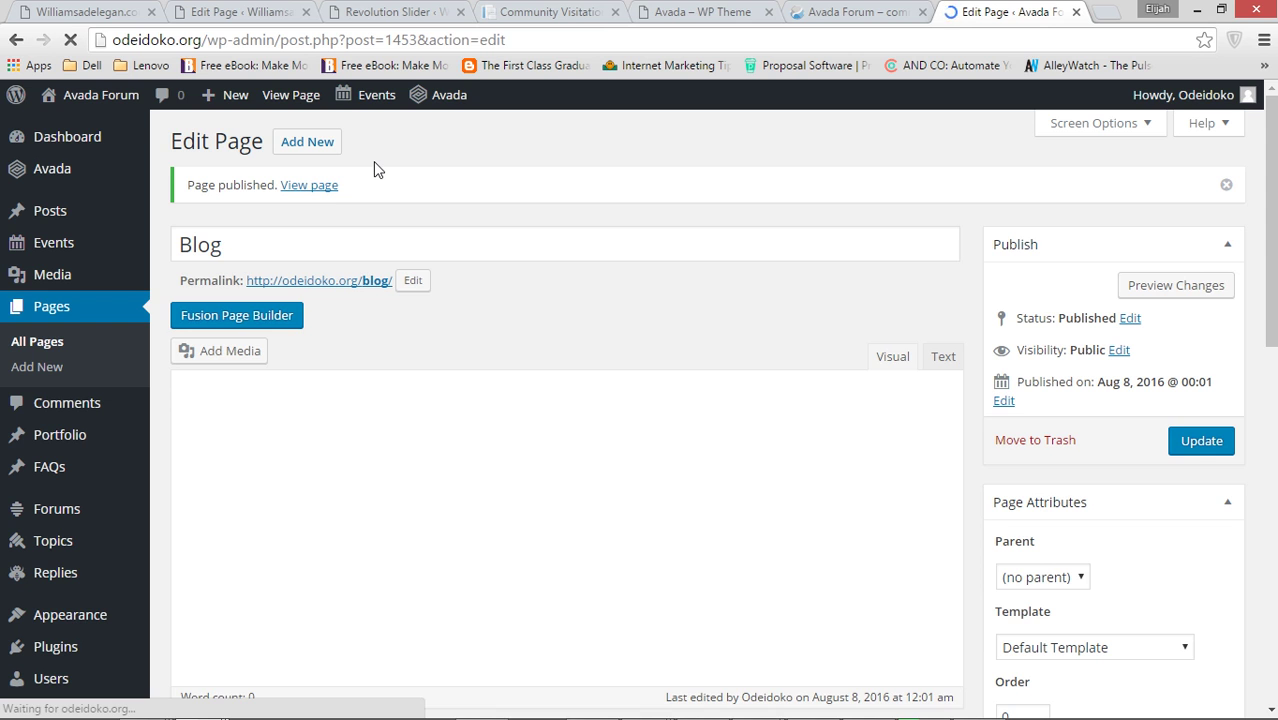
Check the spreadsheet for the next section, then add and publish a new page titled "Books".
left_click(320, 148)
key("alt+Tab")
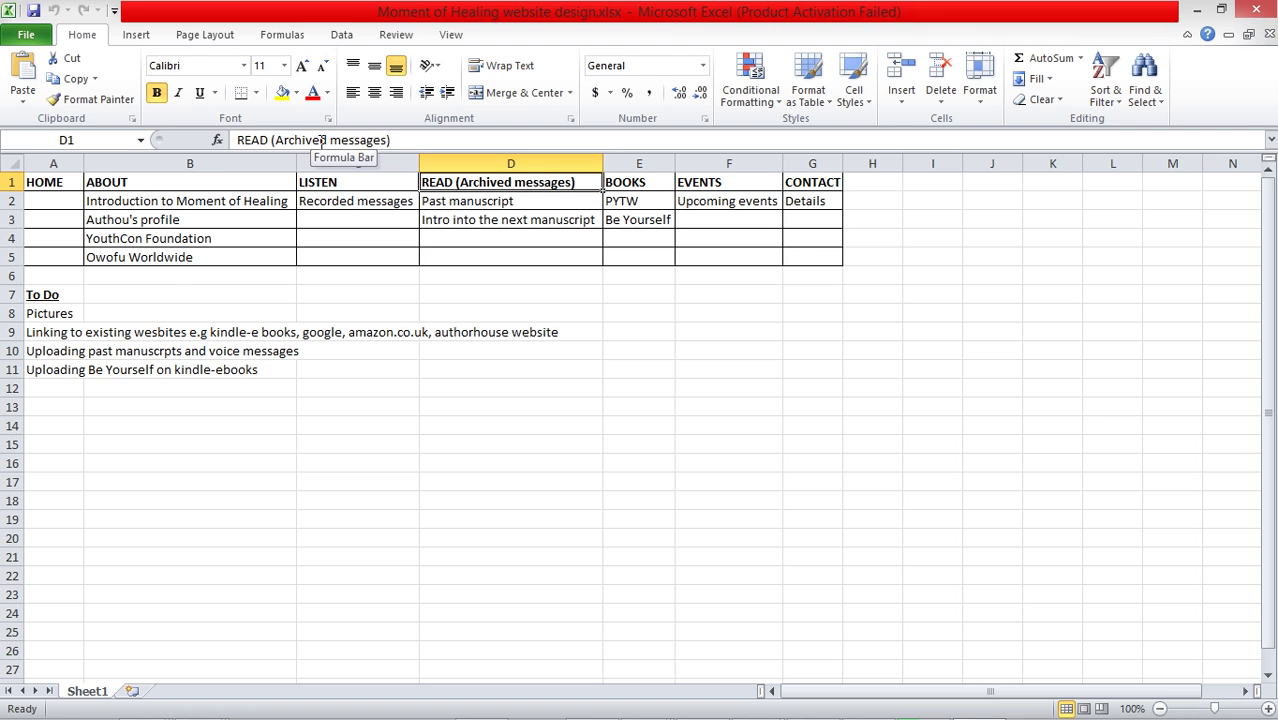
key("alt+Tab")
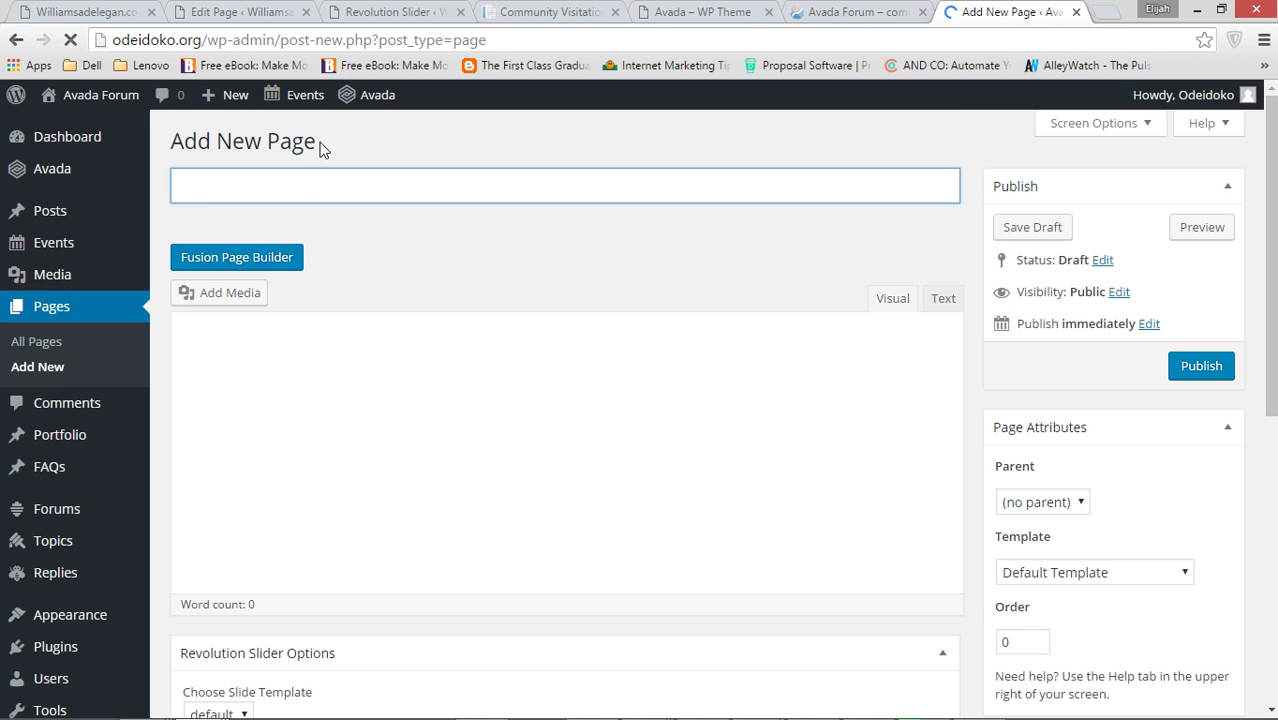
type("Books")
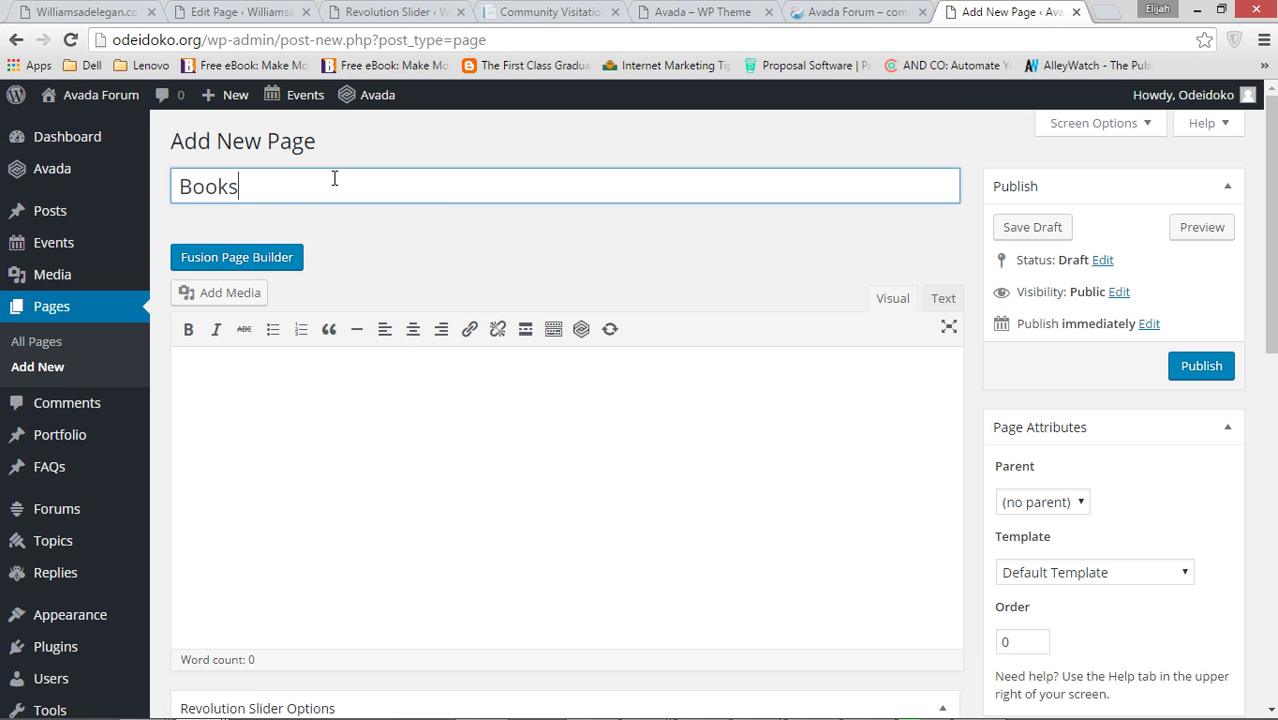
left_click(1201, 370)
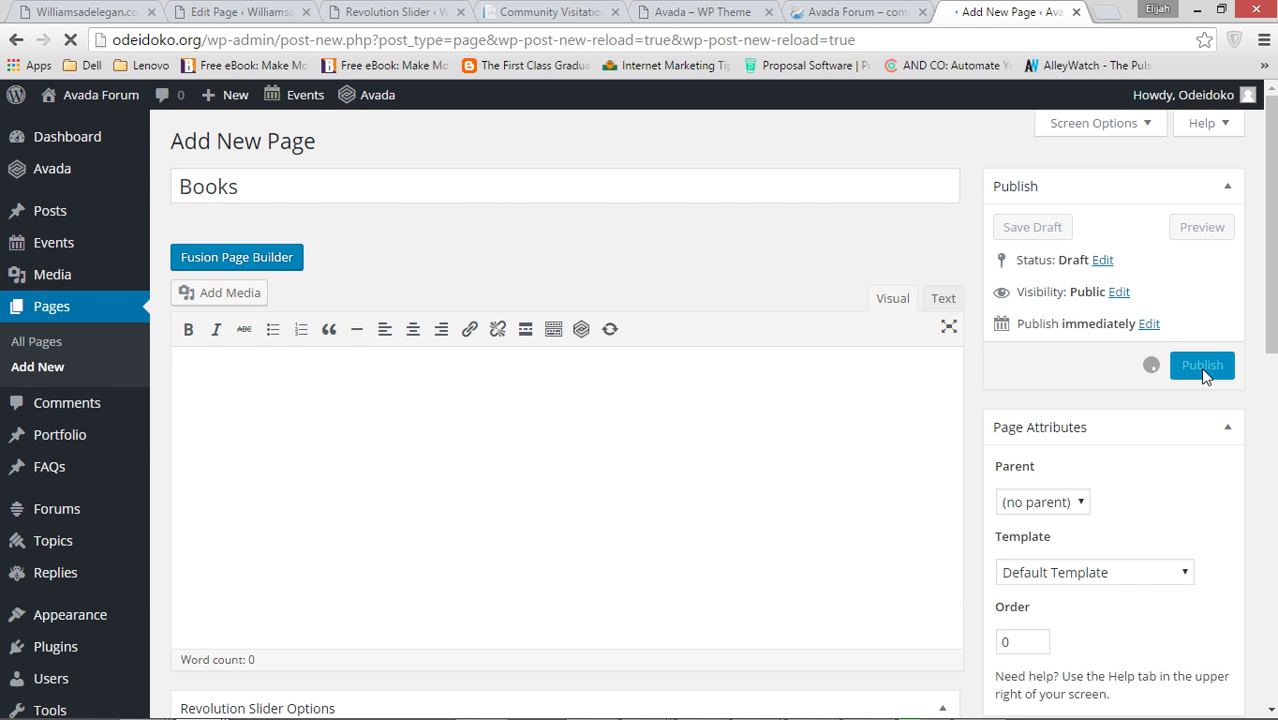
Check the EVENTS heading in the spreadsheet, then add and publish a new page titled "Events".
key("alt+Tab")
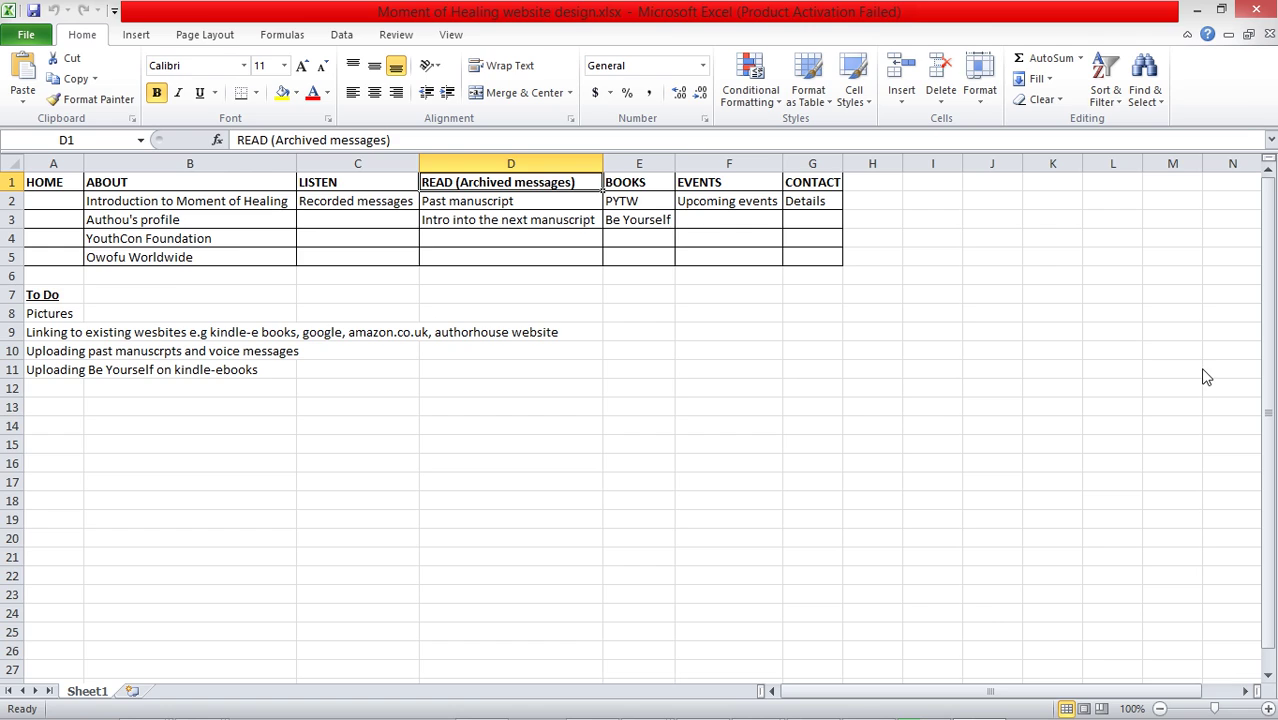
key("alt+Tab")
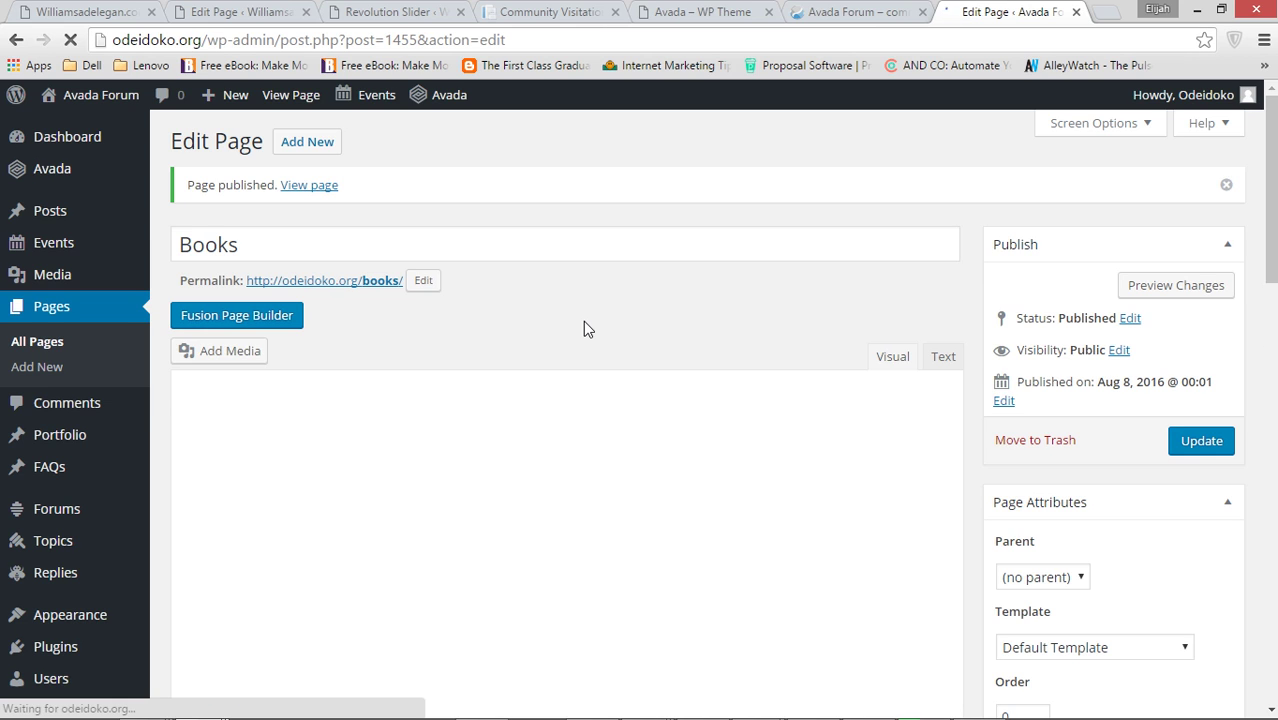
left_click(324, 154)
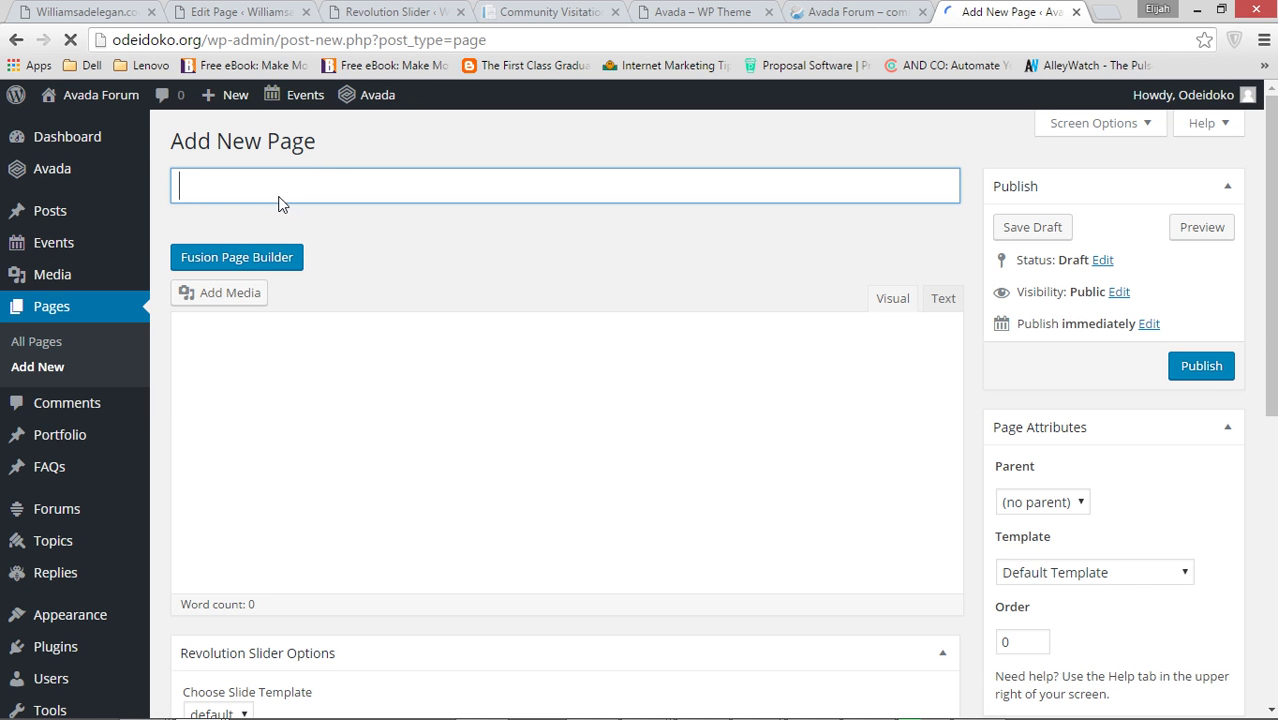
type("Eve")
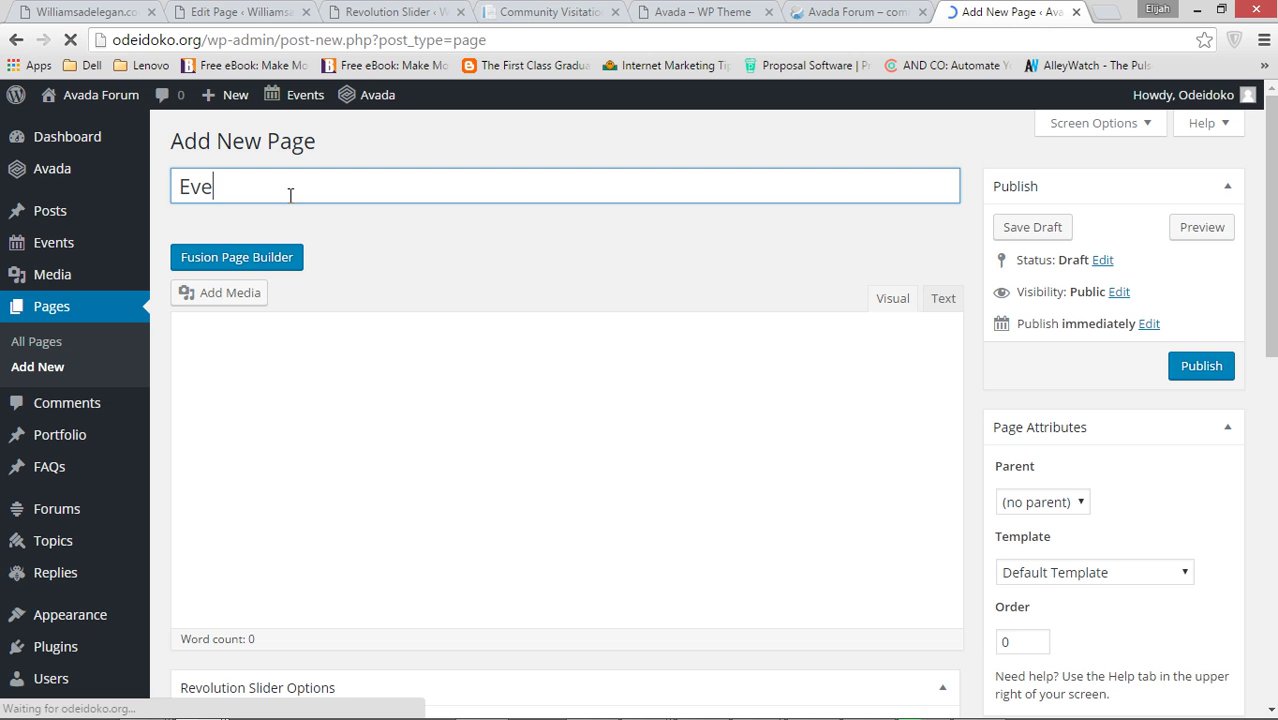
type("nt")
key("alt+Tab")
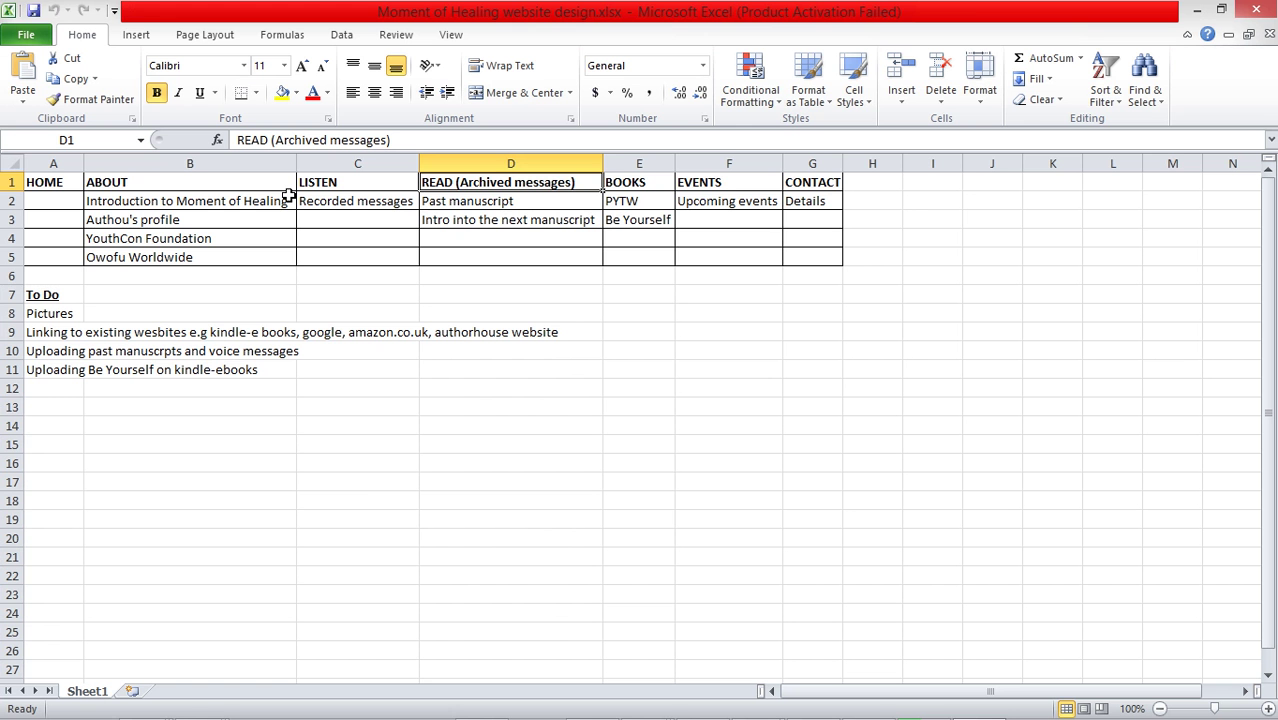
key("alt+Tab")
type("s")
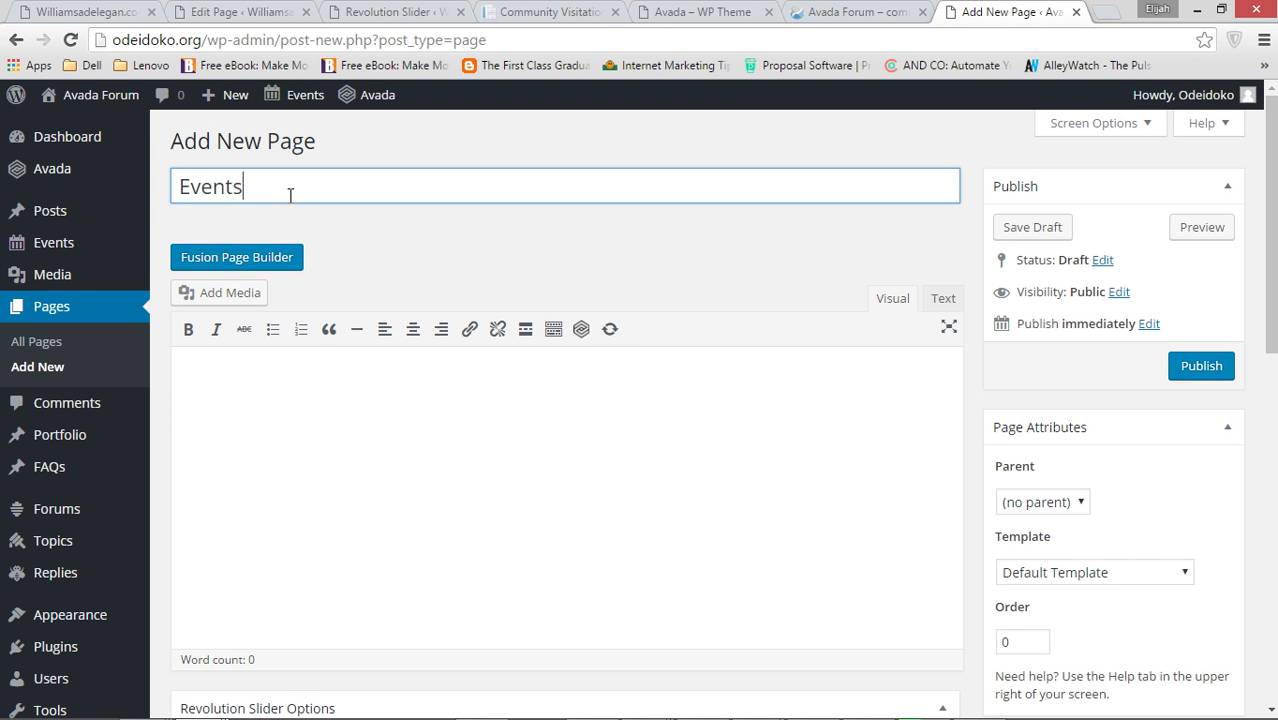
left_click(1198, 366)
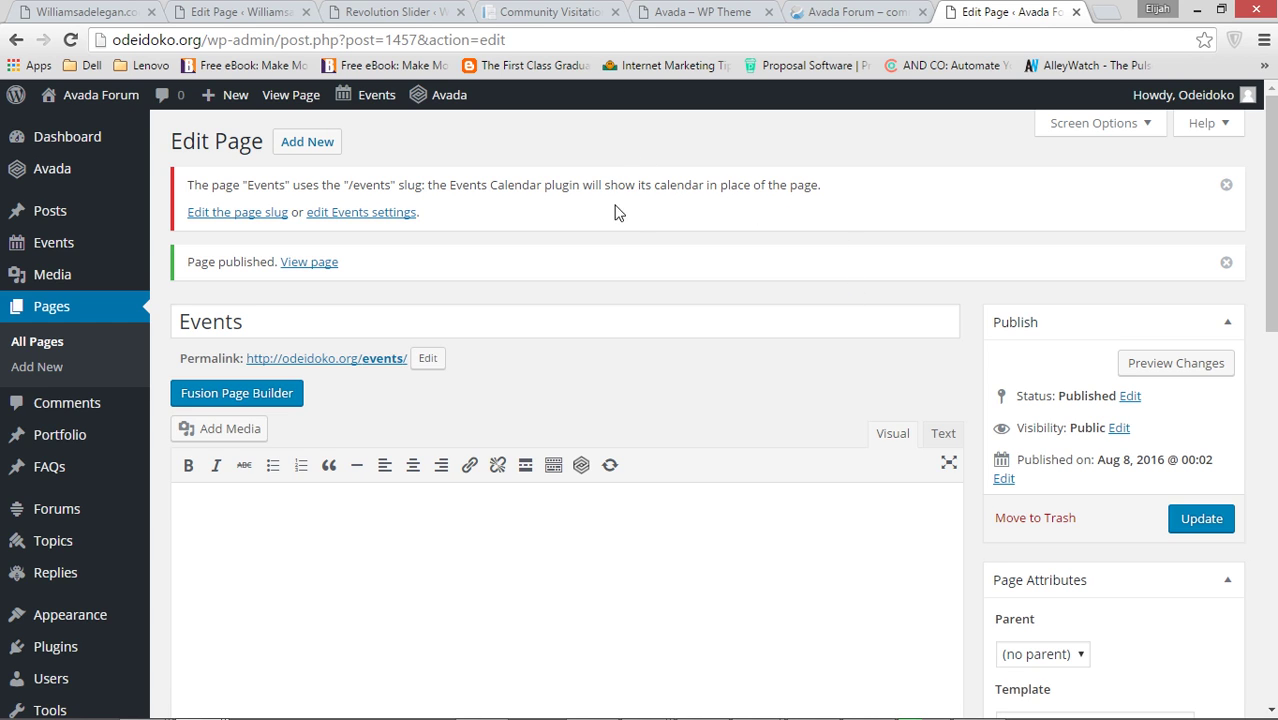
Add a page titled "Contact us", consult the tenderhelp.org contact page for reference, and publish the new page.
left_click(320, 150)
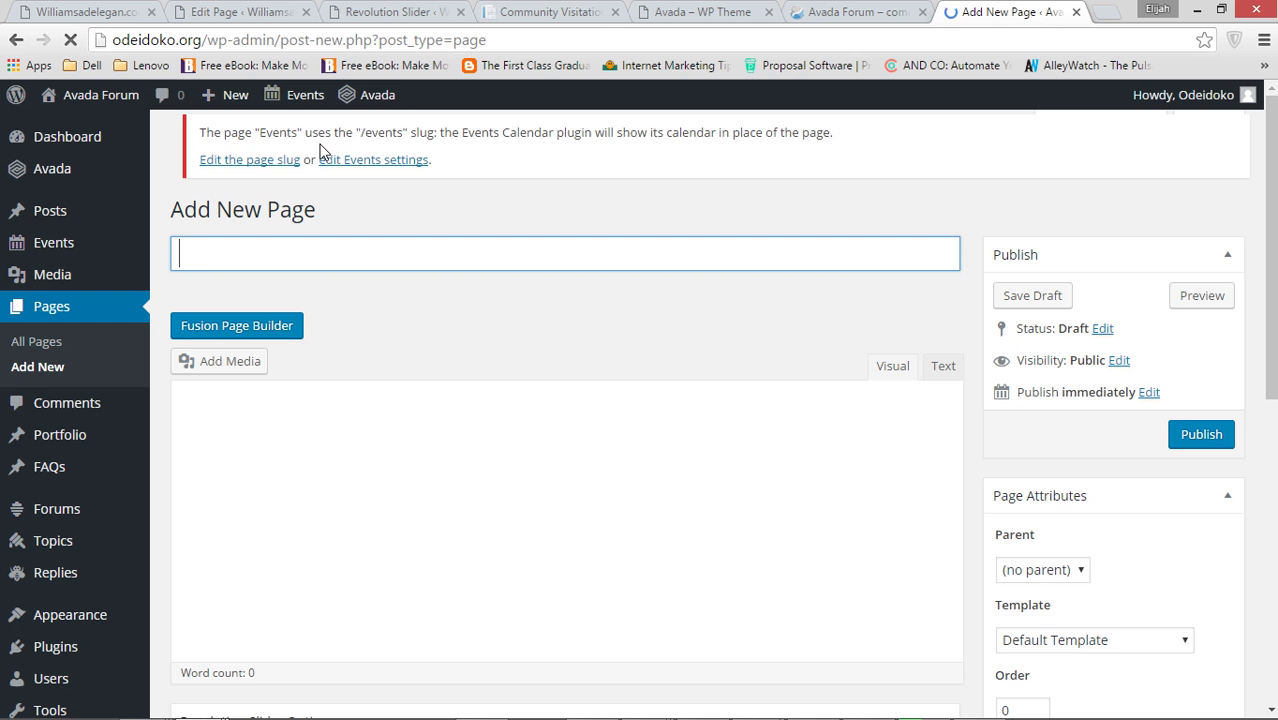
type("Contact ")
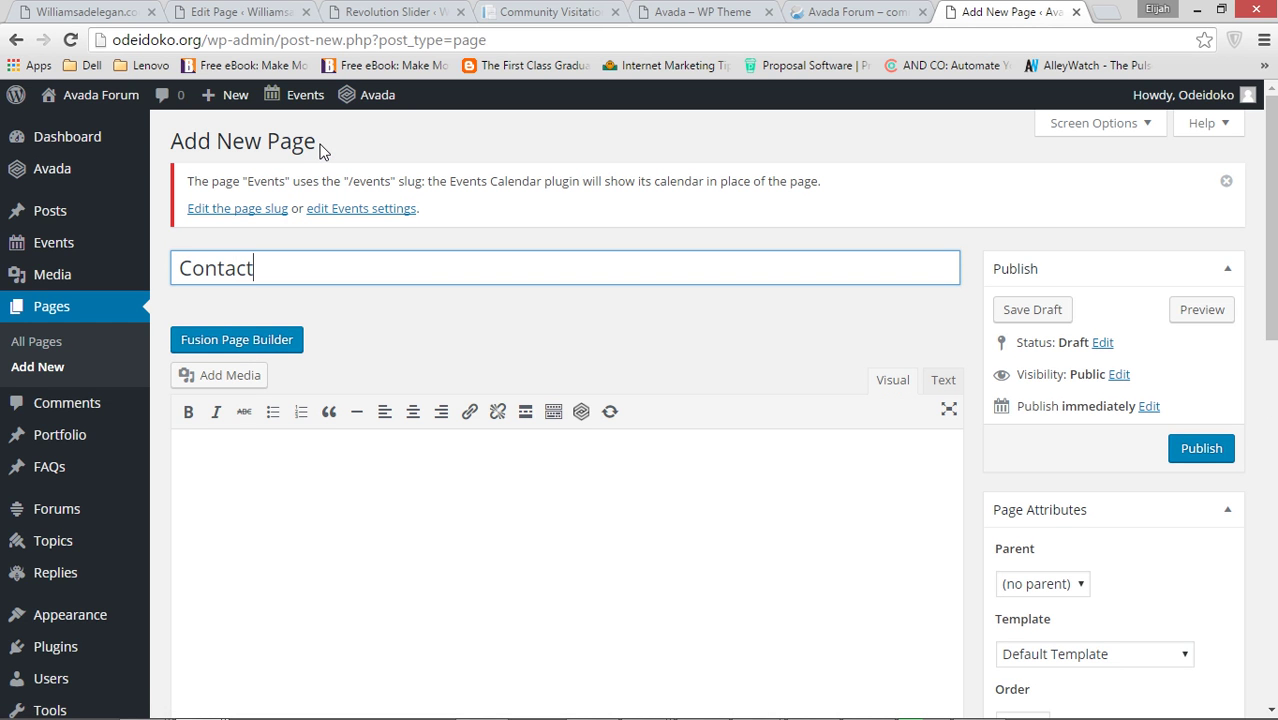
type("us")
left_click(573, 15)
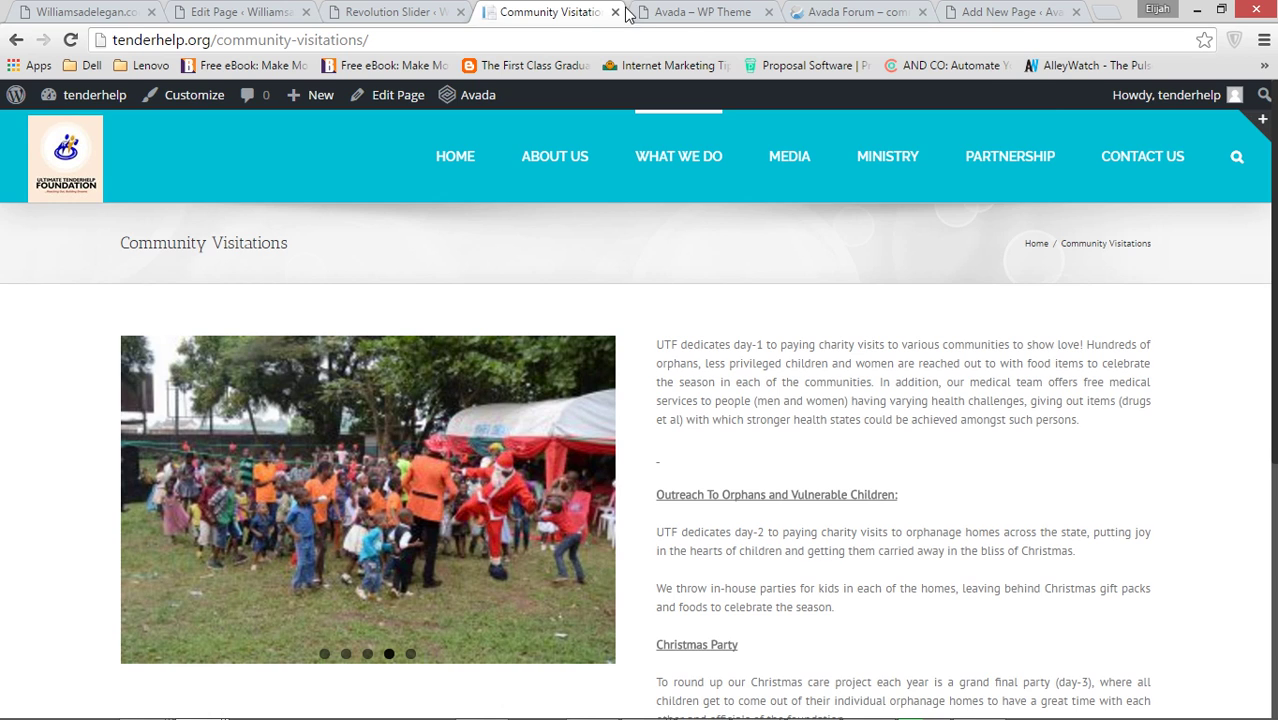
left_click(1156, 158)
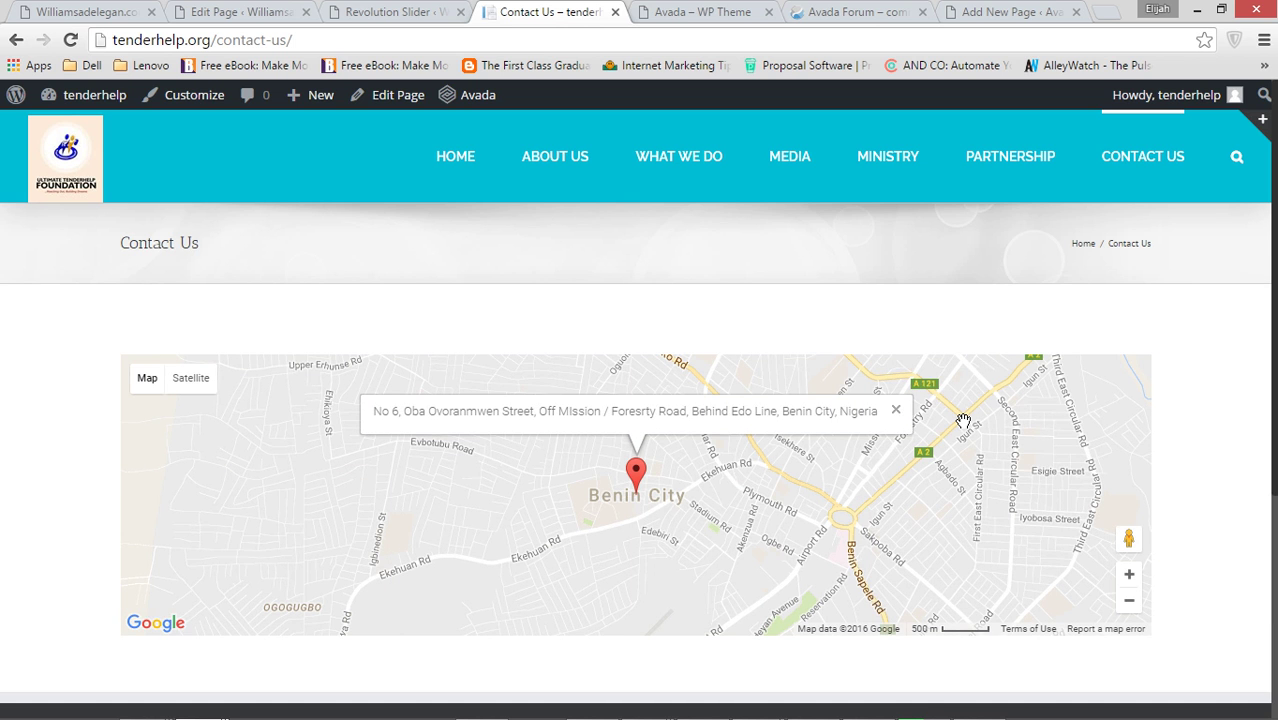
left_click(1005, 12)
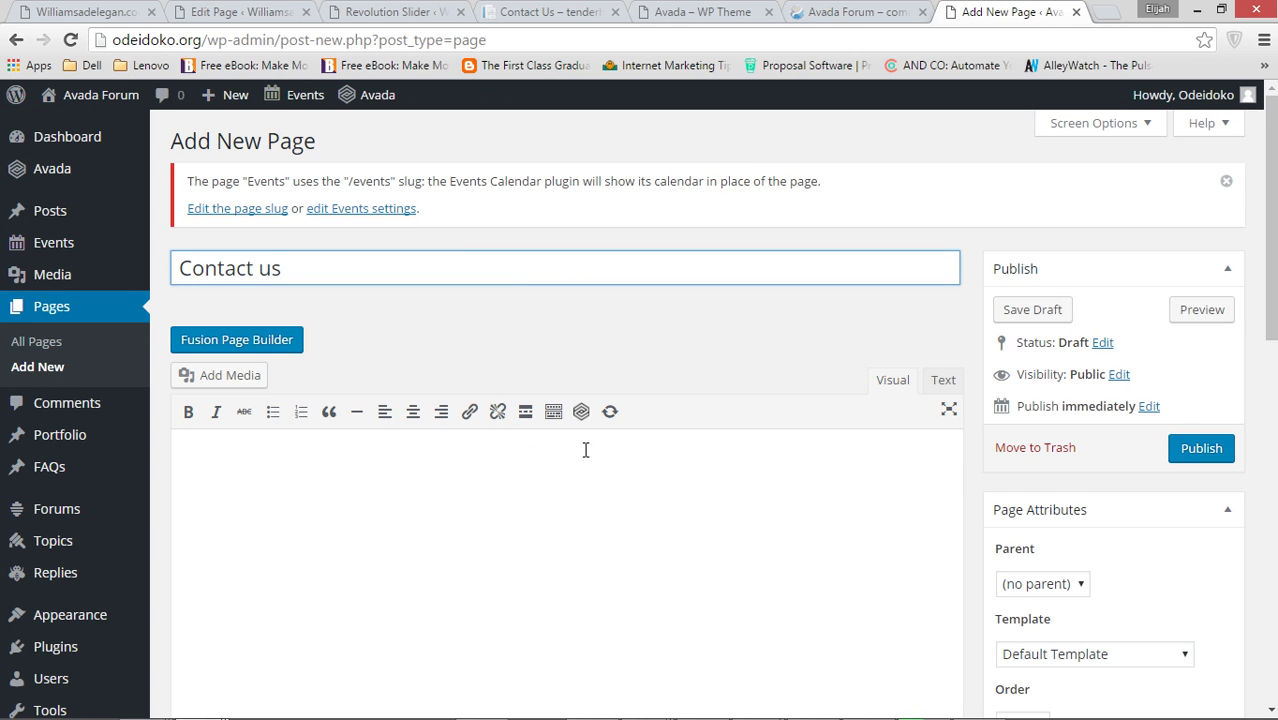
left_click(1214, 450)
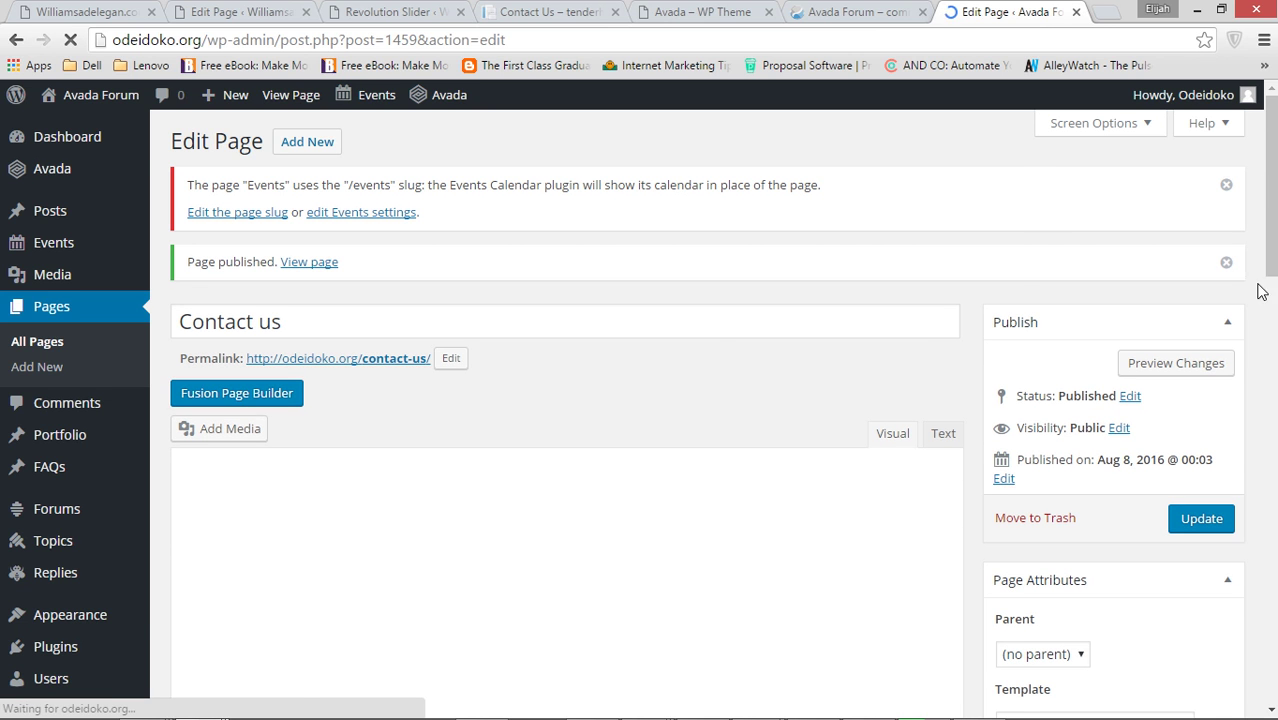
Open the site's Menus management screen and reload the odeidoko.org front page.
left_click_drag(1262, 291, 1270, 196)
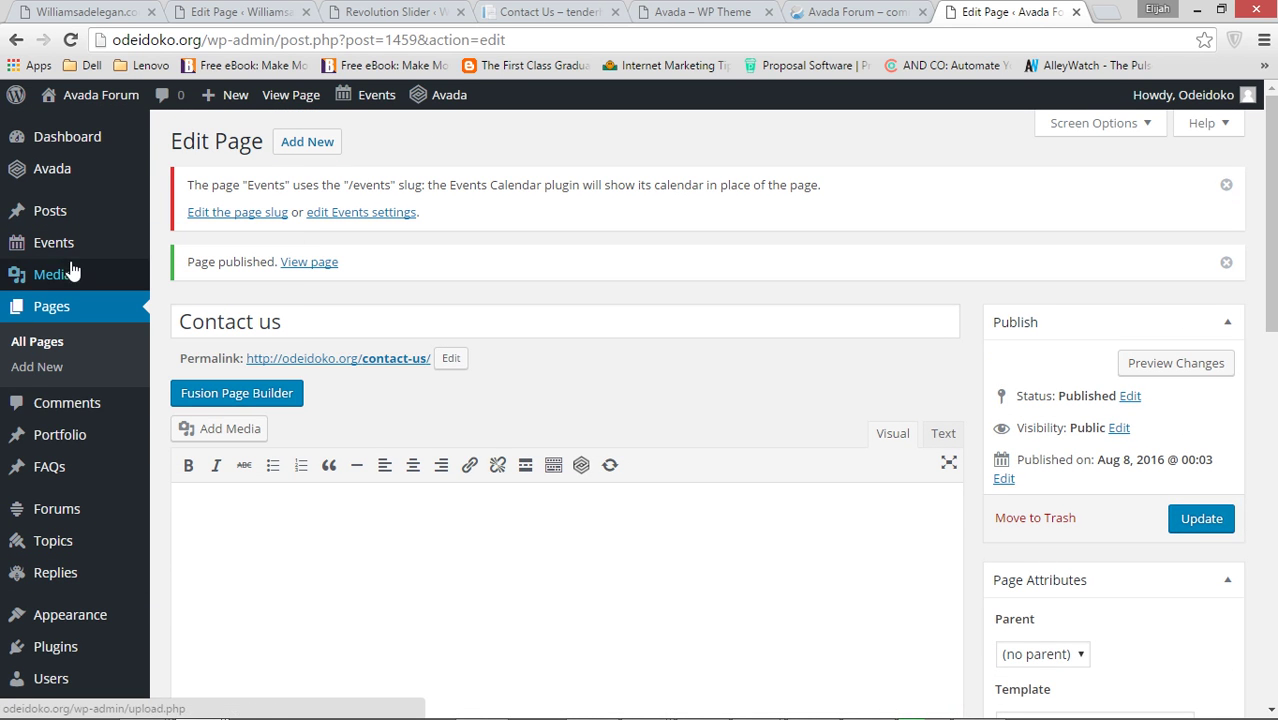
mouse_move(84, 618)
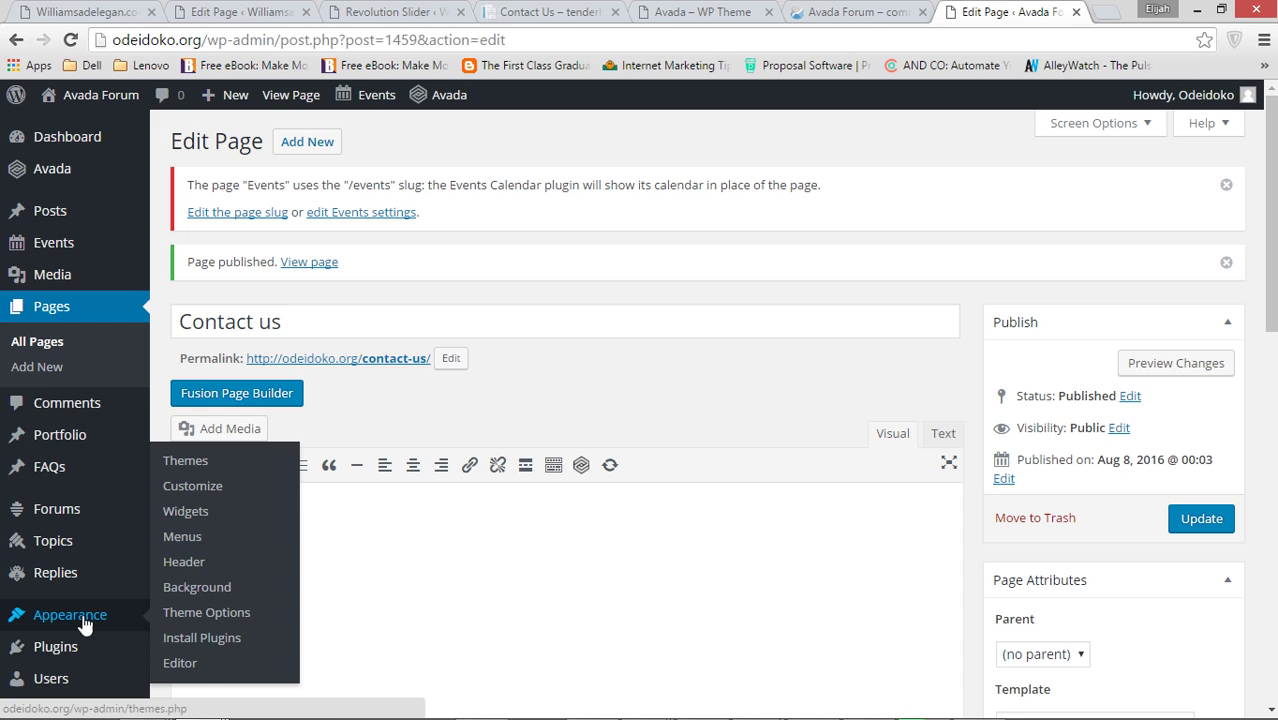
left_click(190, 540)
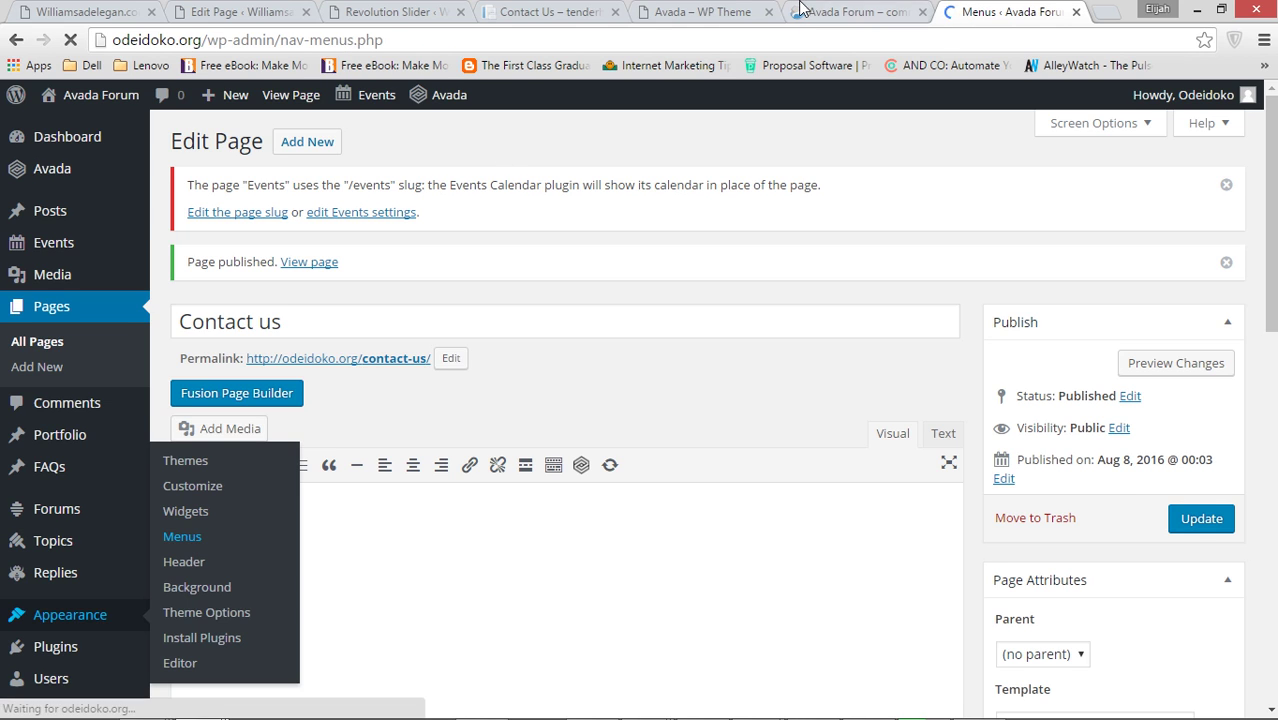
left_click(850, 12)
right_click(471, 229)
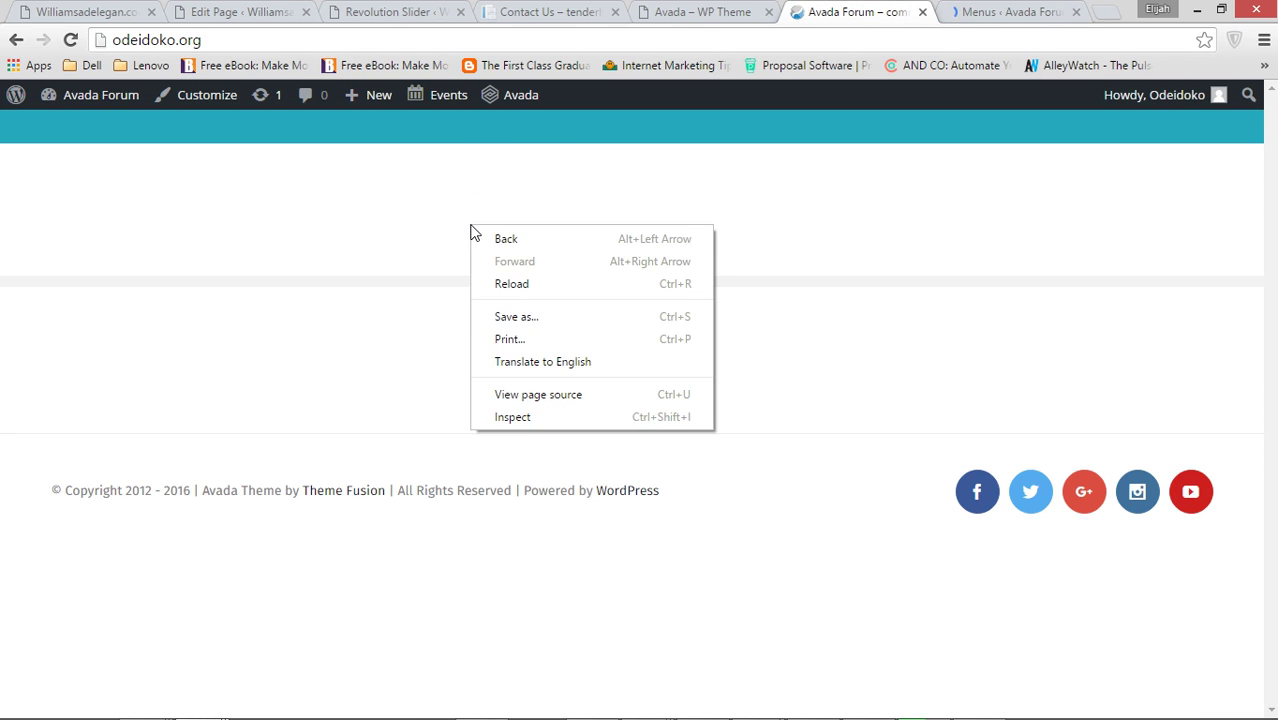
left_click(514, 286)
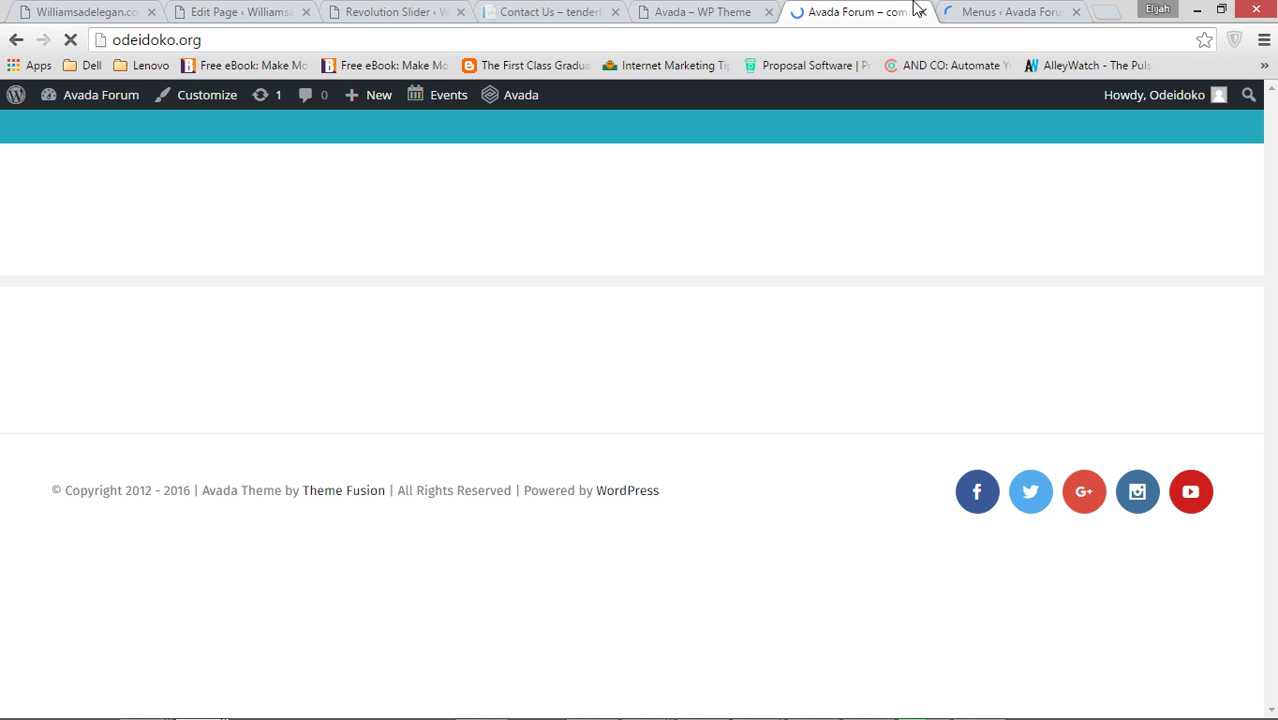
Return to the Menus screen and create a new navigation menu named "Mainmenu".
left_click(985, 12)
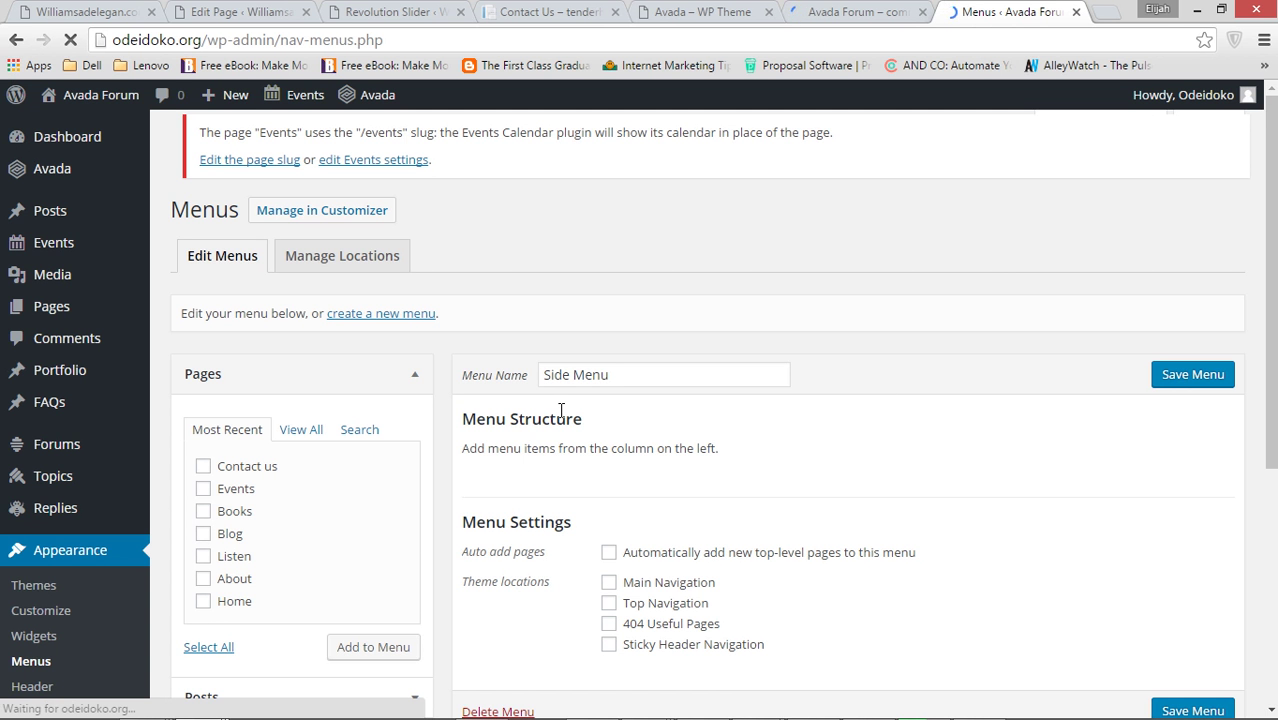
left_click_drag(1275, 287, 1275, 345)
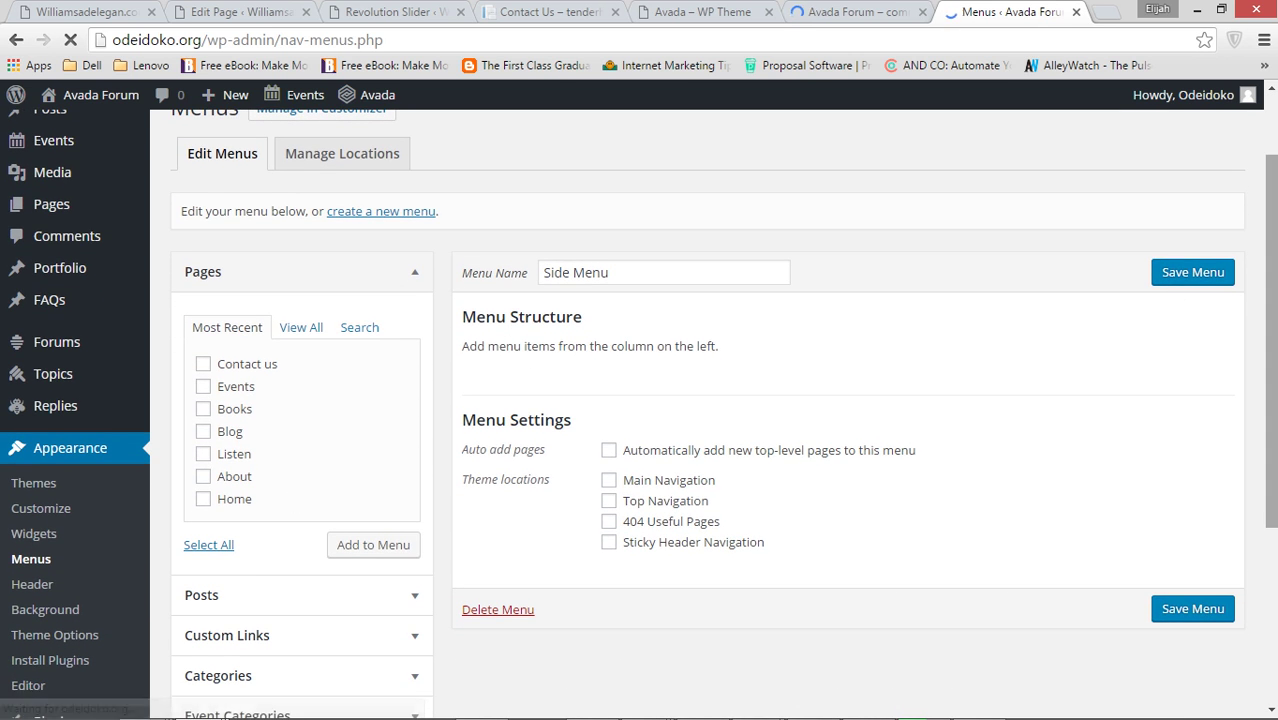
left_click_drag(1272, 241, 1270, 190)
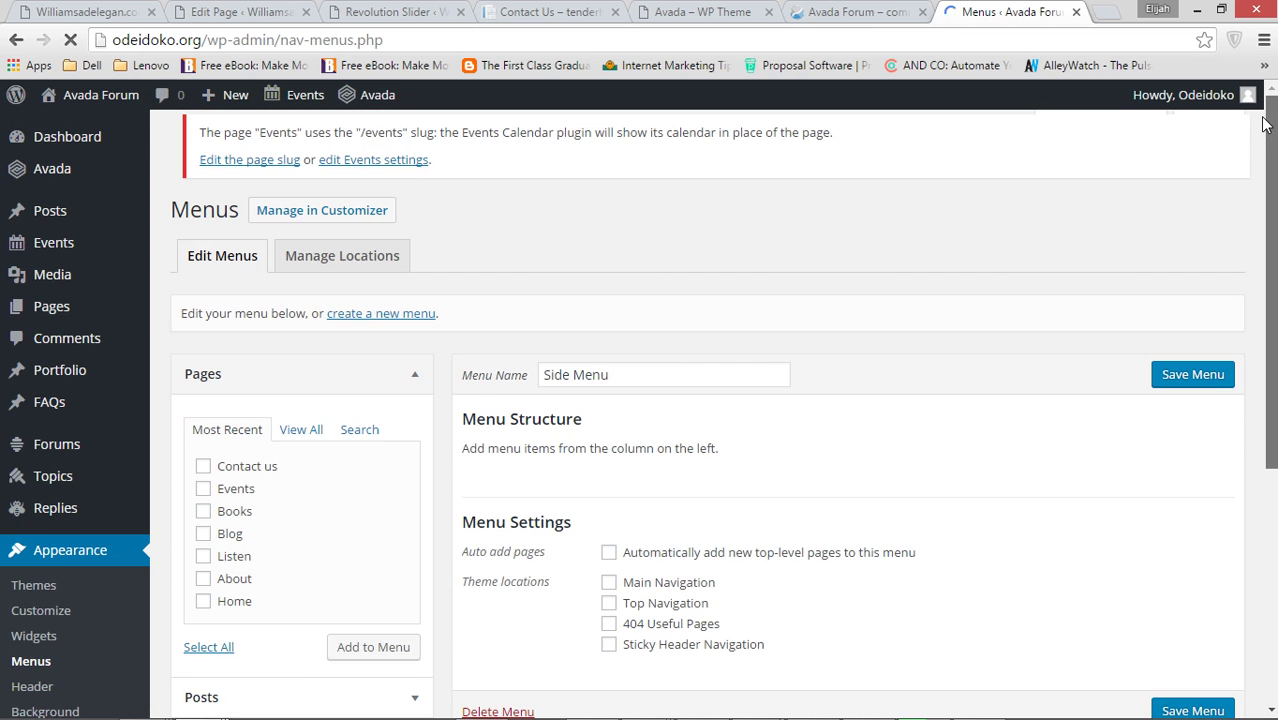
left_click(382, 314)
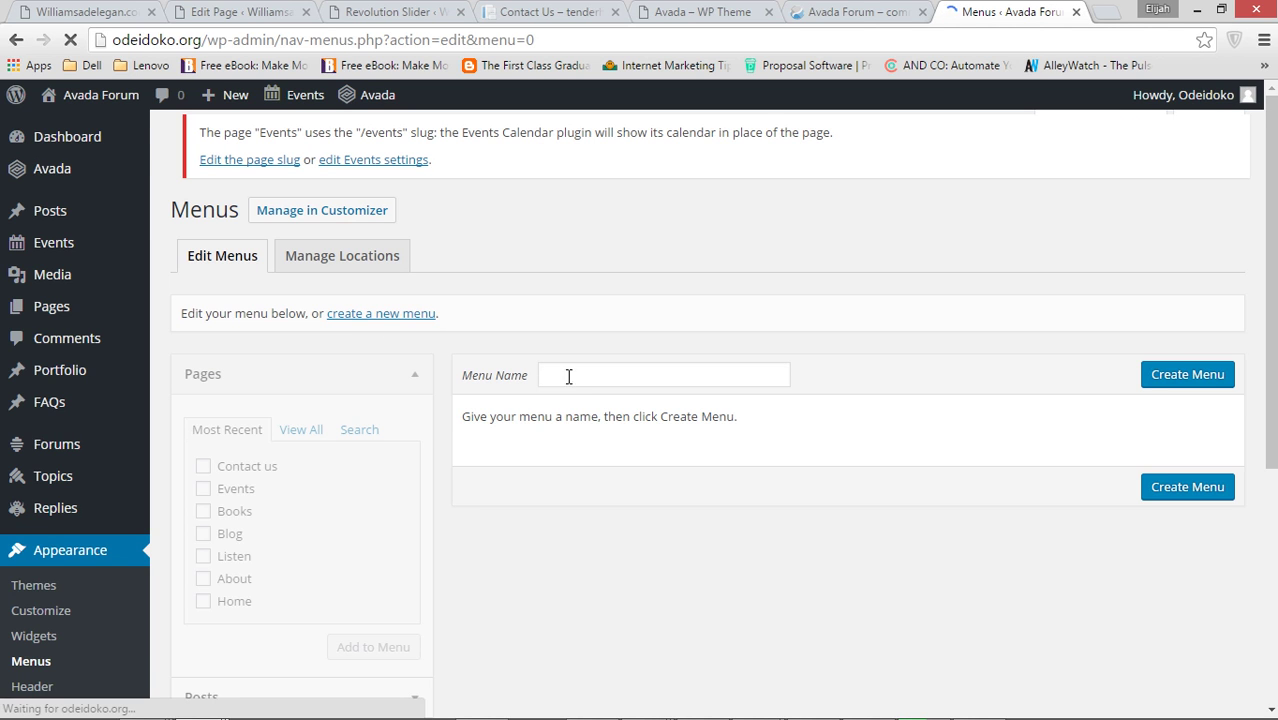
left_click(606, 376)
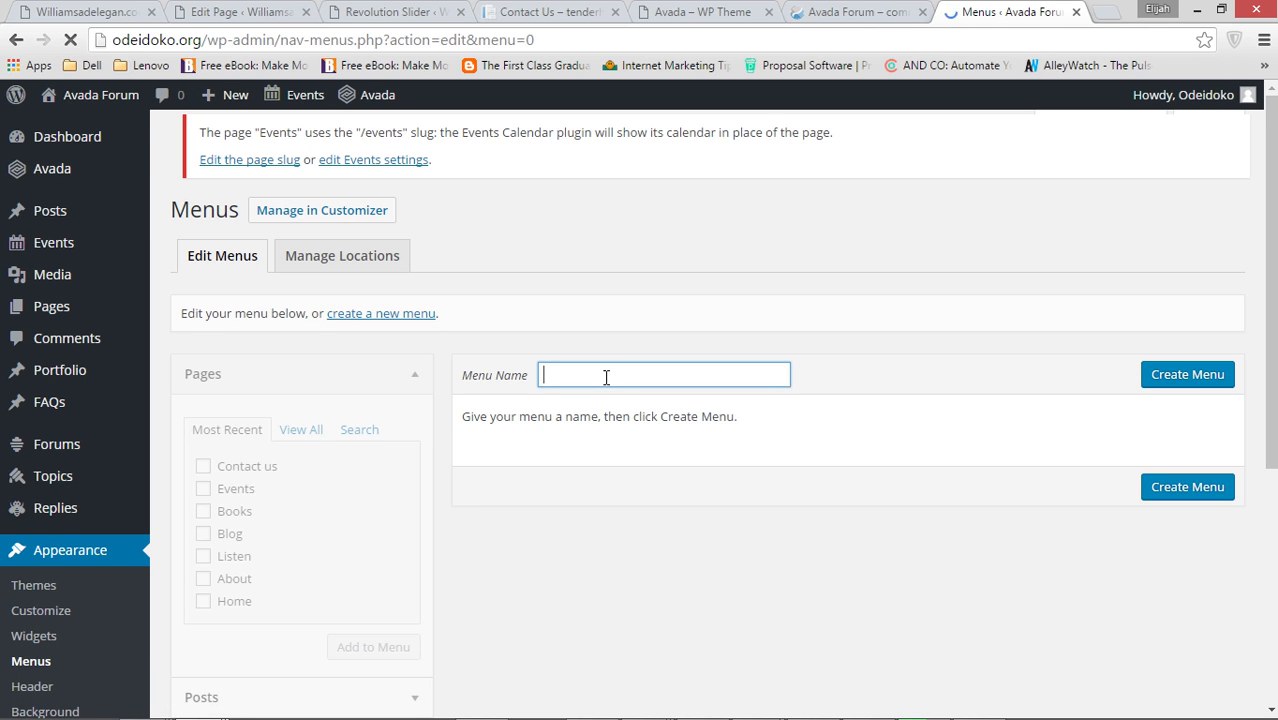
type("ma")
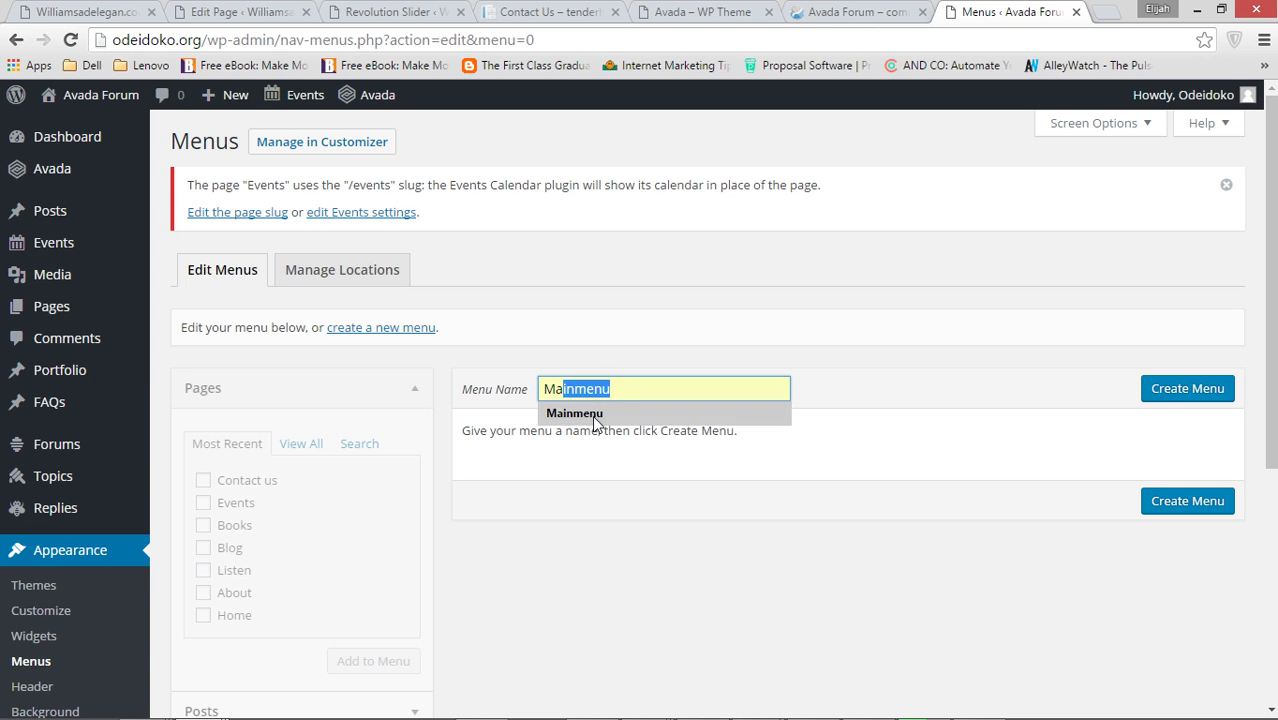
left_click(594, 414)
left_click(1189, 395)
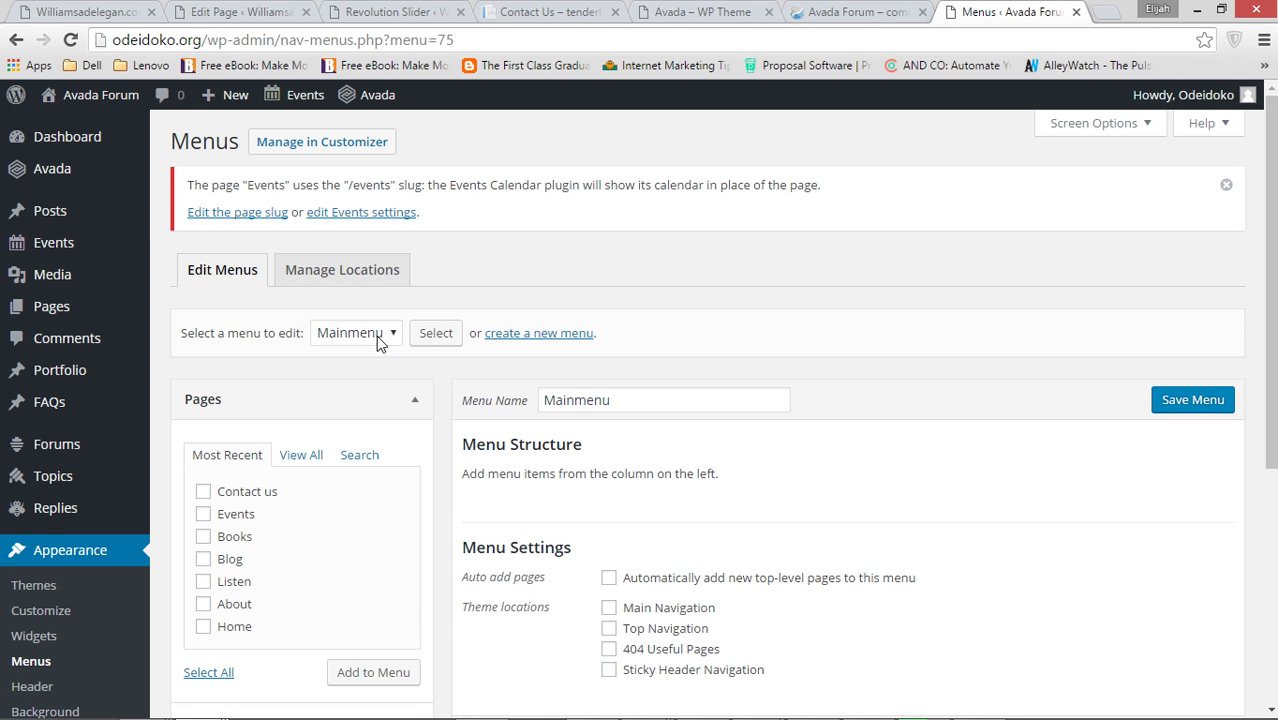
Assign Mainmenu to the Main Navigation theme location and save the location settings.
left_click(364, 280)
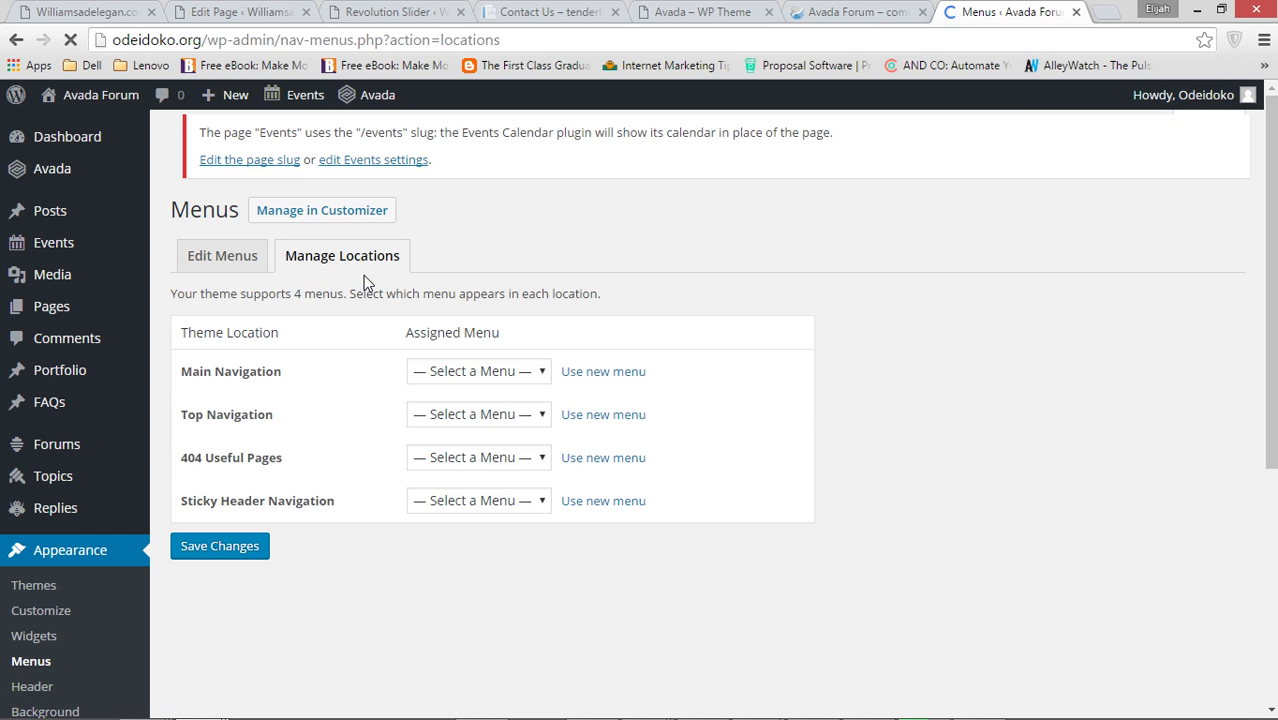
left_click(508, 388)
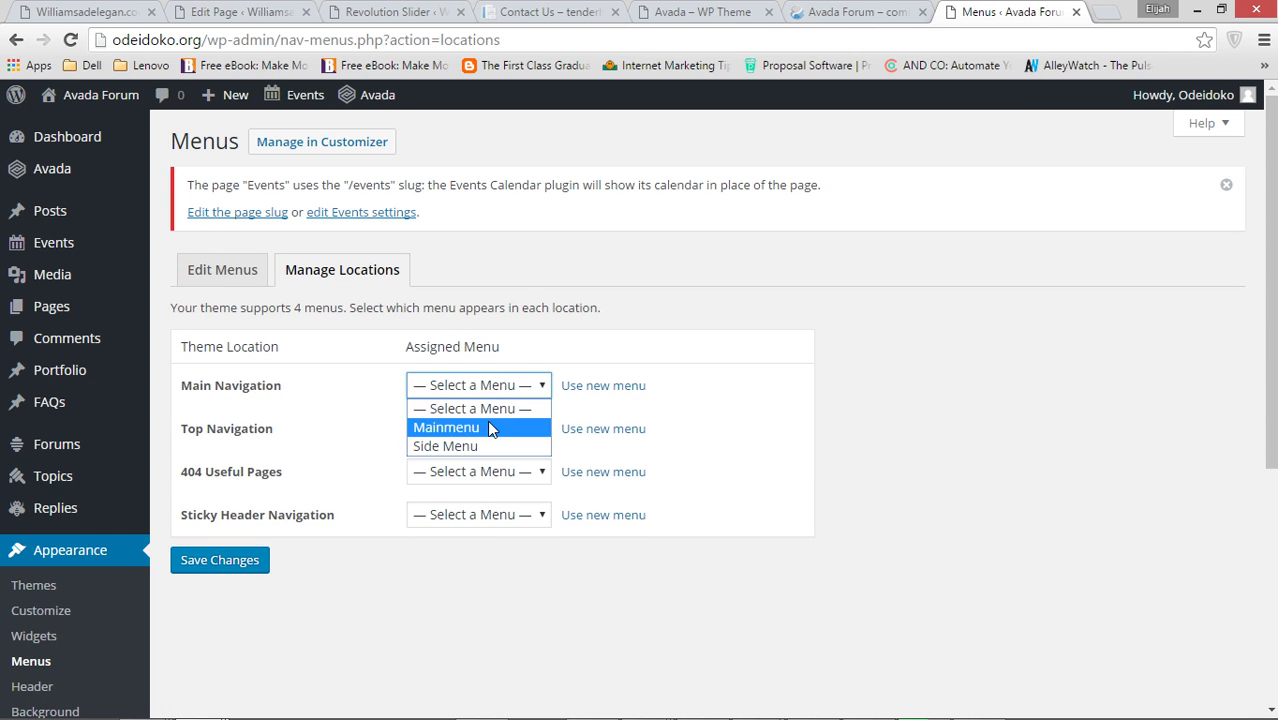
left_click(490, 428)
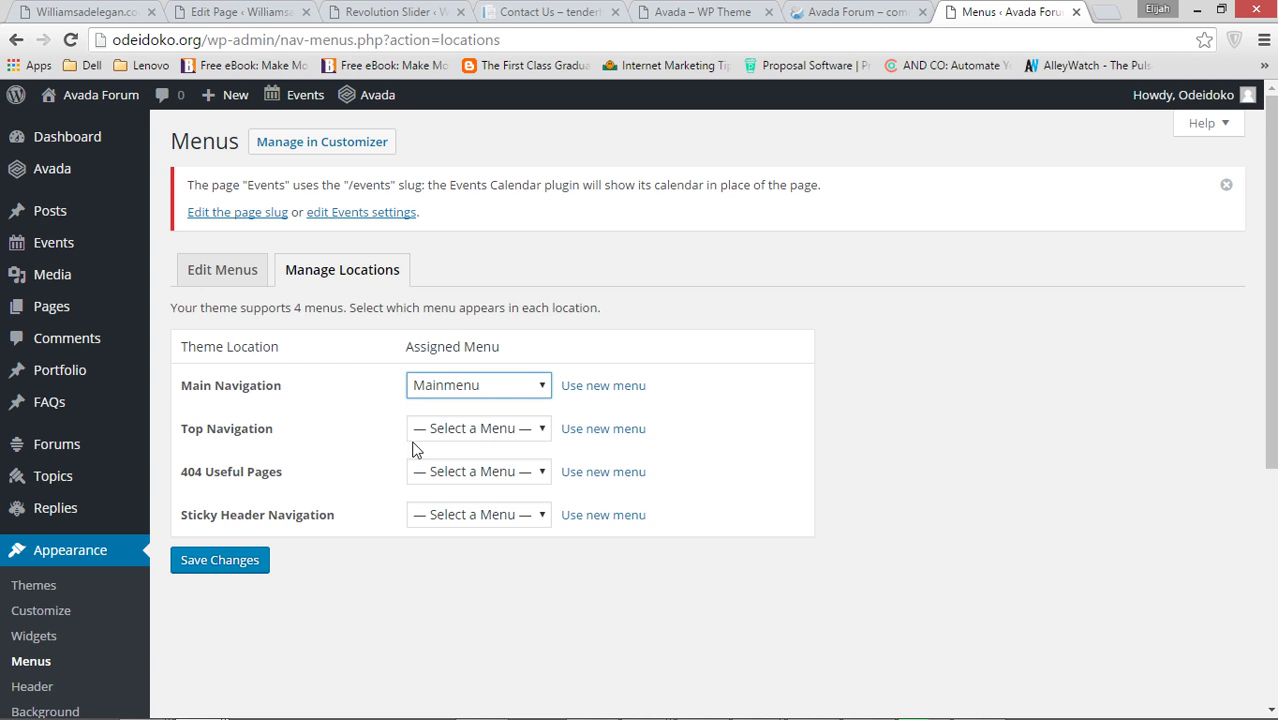
left_click(237, 560)
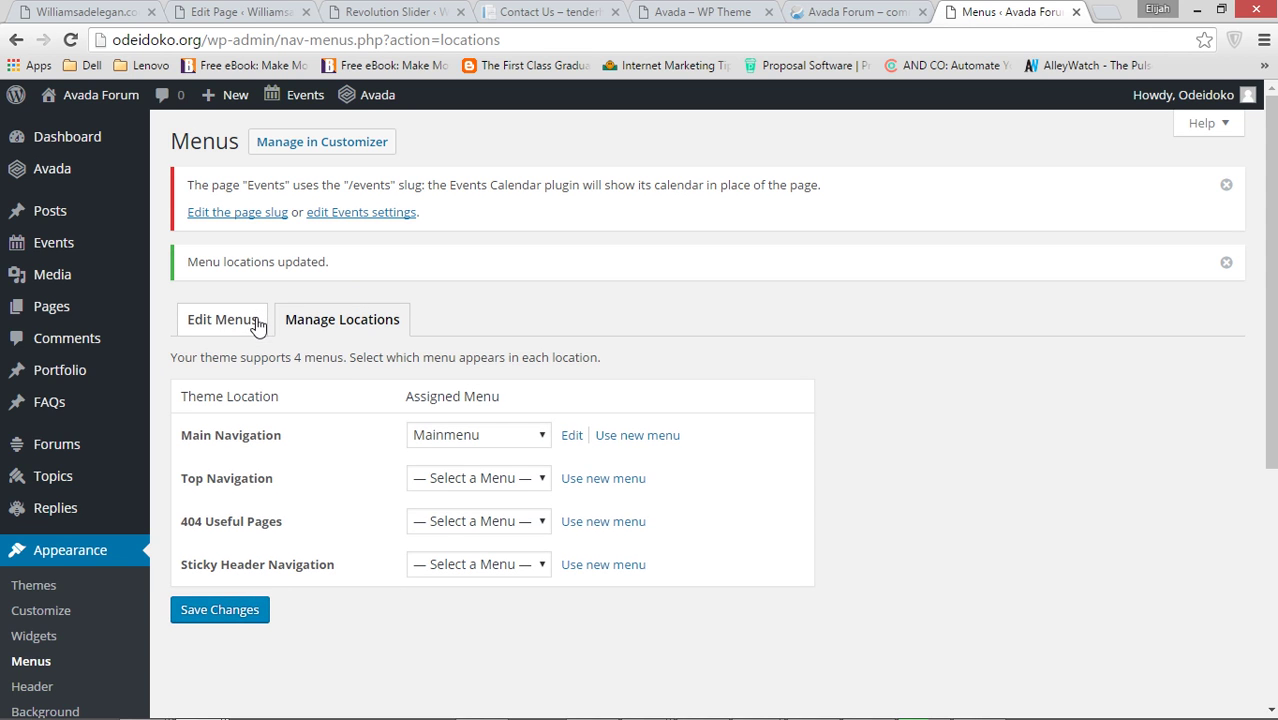
Open Mainmenu for editing and look over its page list, structure and settings.
left_click(249, 329)
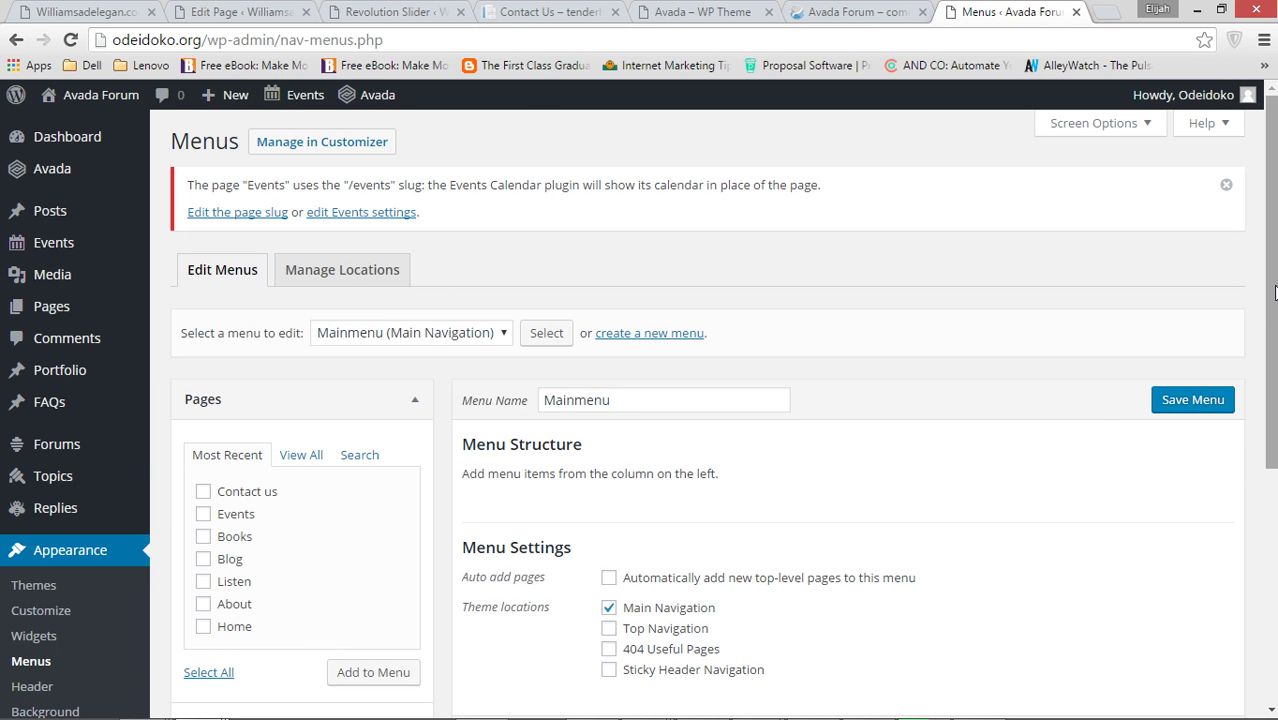
scroll(1244, 365, "down", 2)
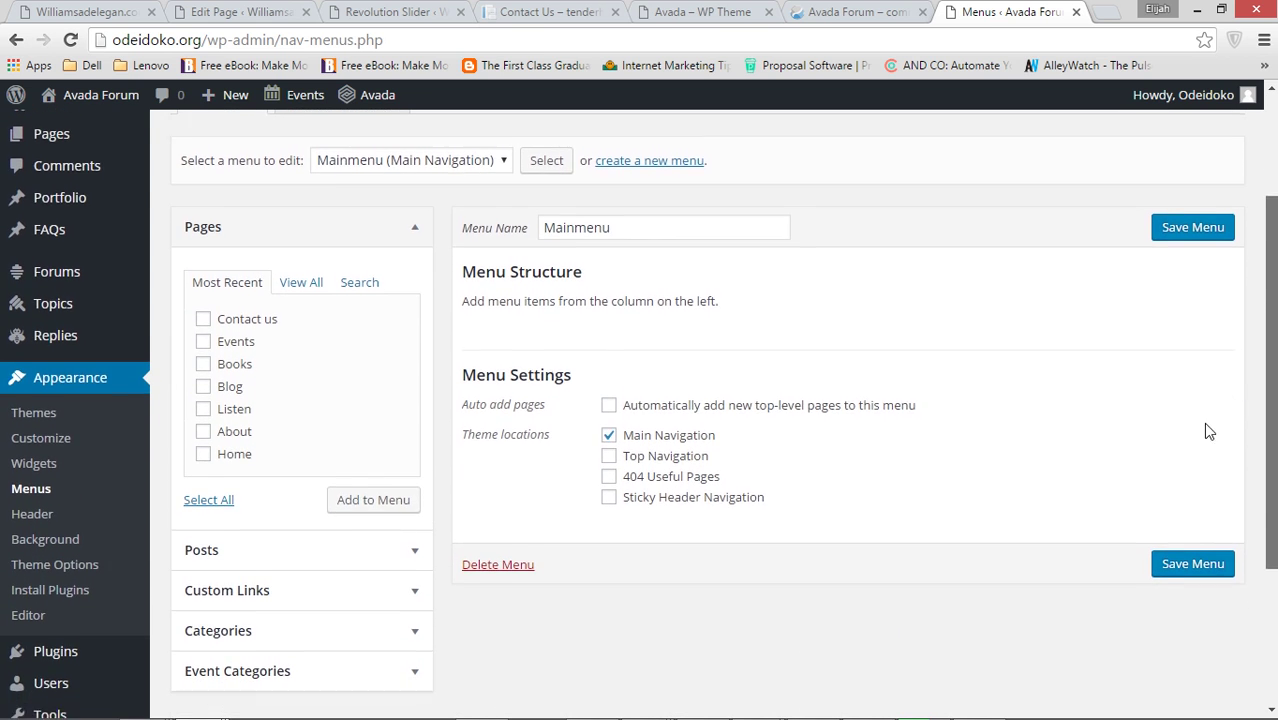
scroll(1209, 431, "down", 1)
scroll(1209, 380, "up", 2)
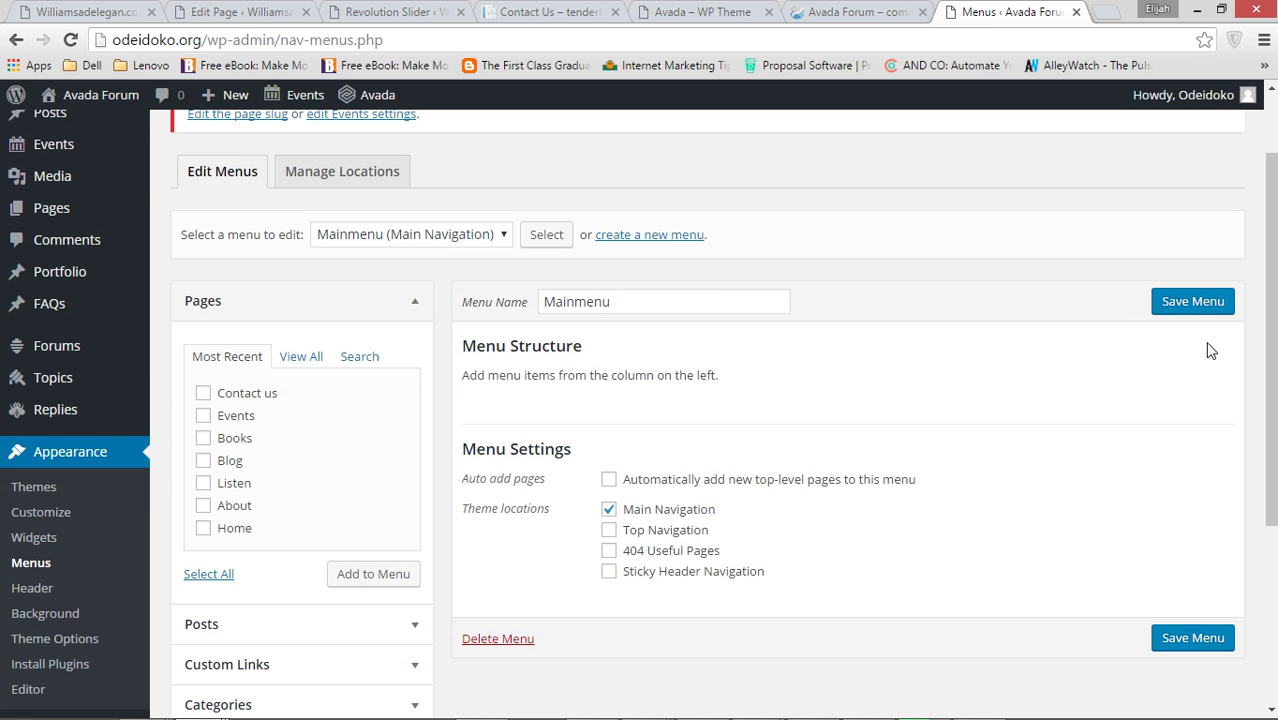
List all the site's pages, select every one of them and add them to Mainmenu.
left_click(301, 357)
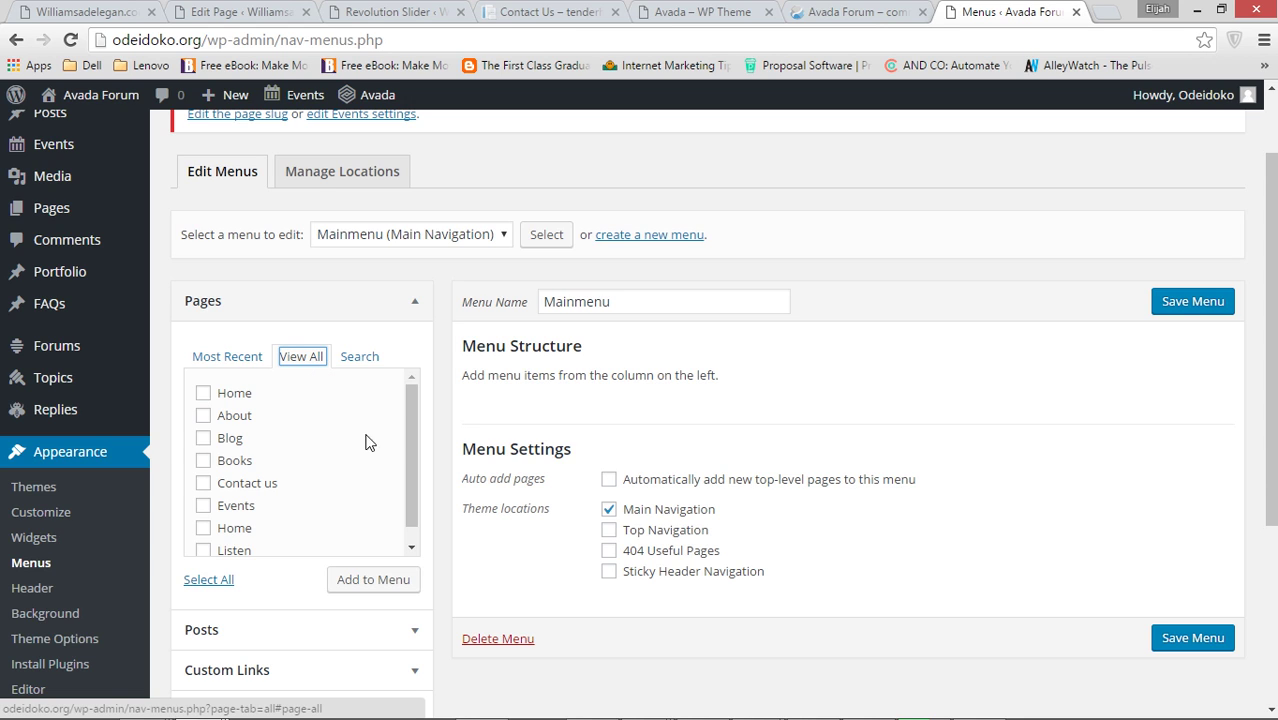
left_click_drag(407, 426, 391, 394)
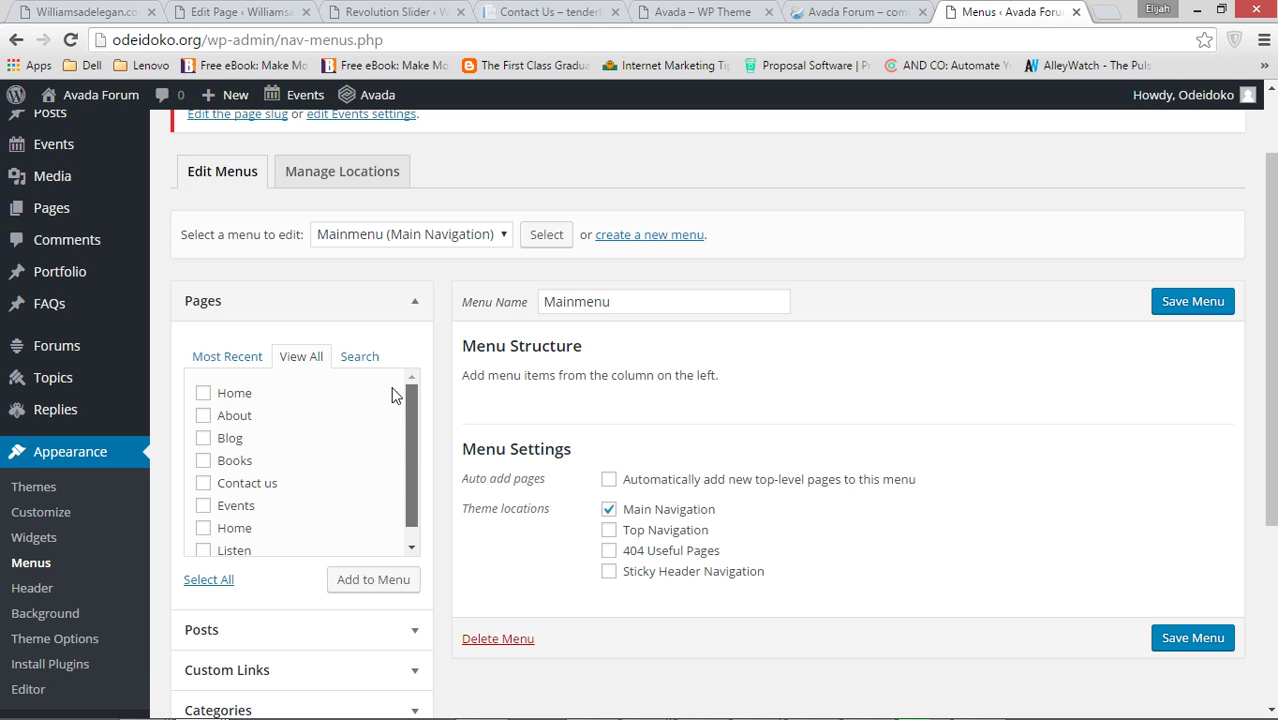
left_click(227, 362)
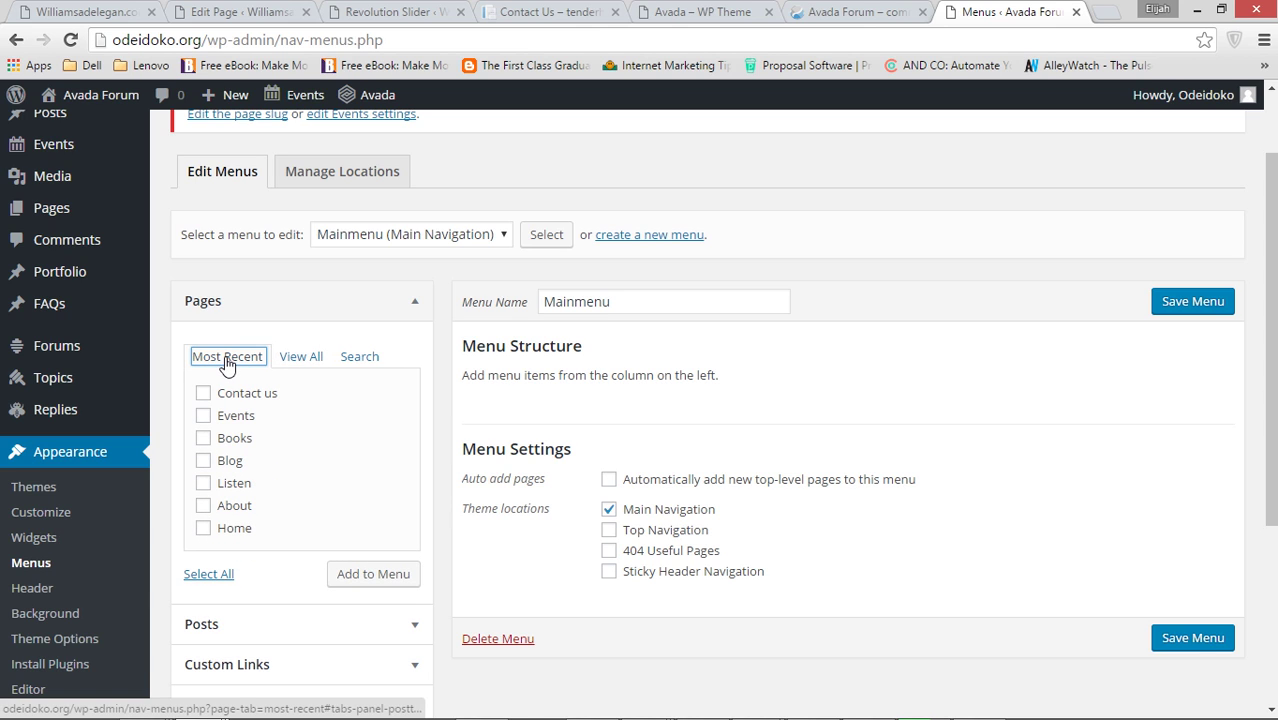
left_click(302, 362)
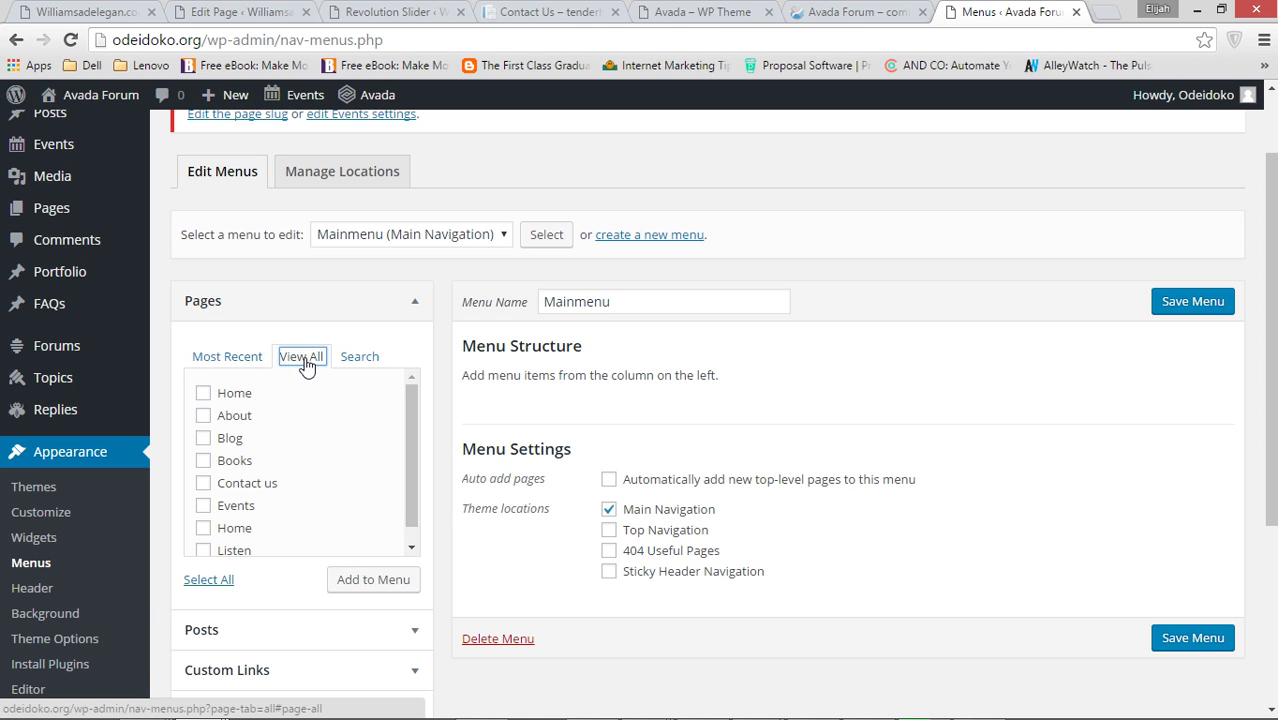
left_click(418, 304)
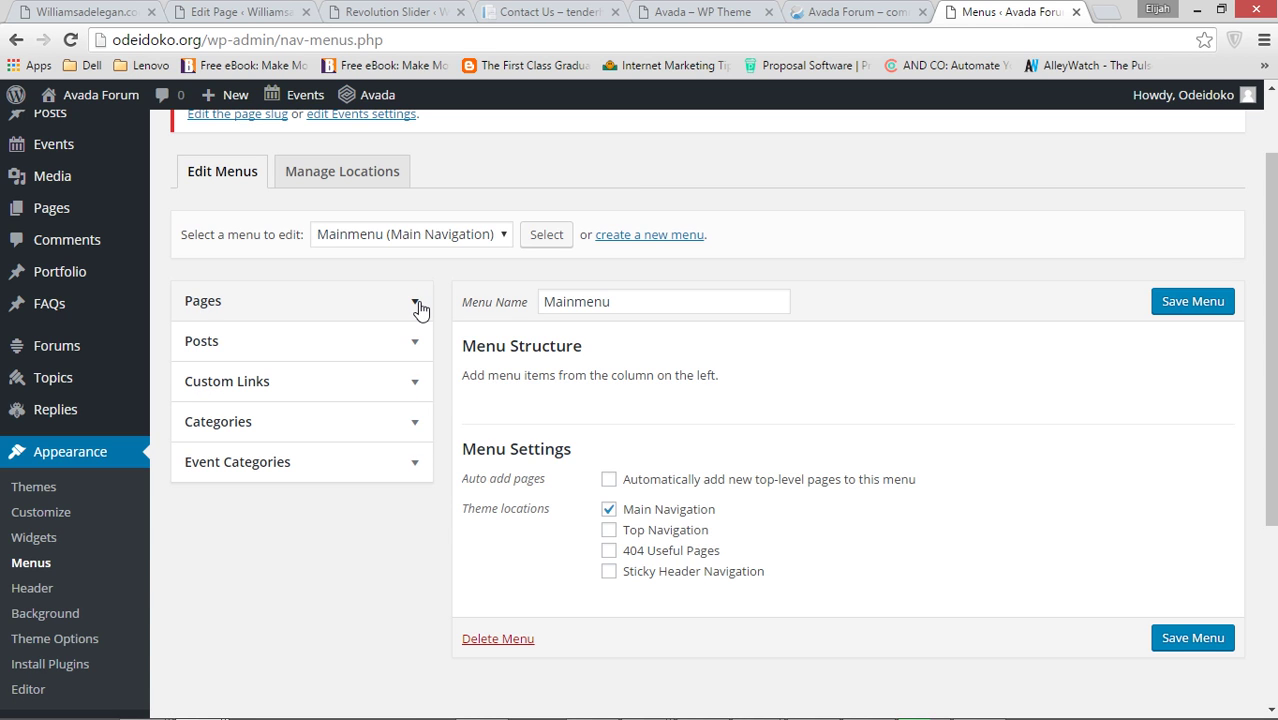
left_click(418, 306)
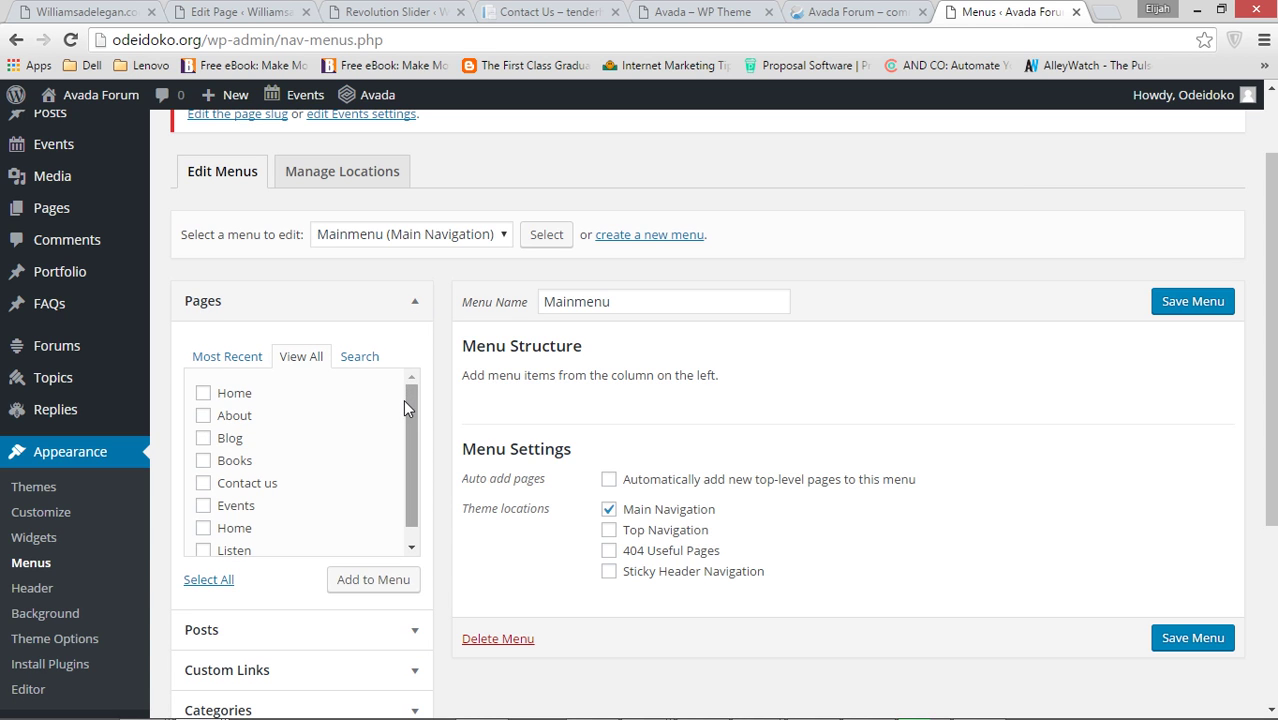
left_click_drag(404, 402, 397, 465)
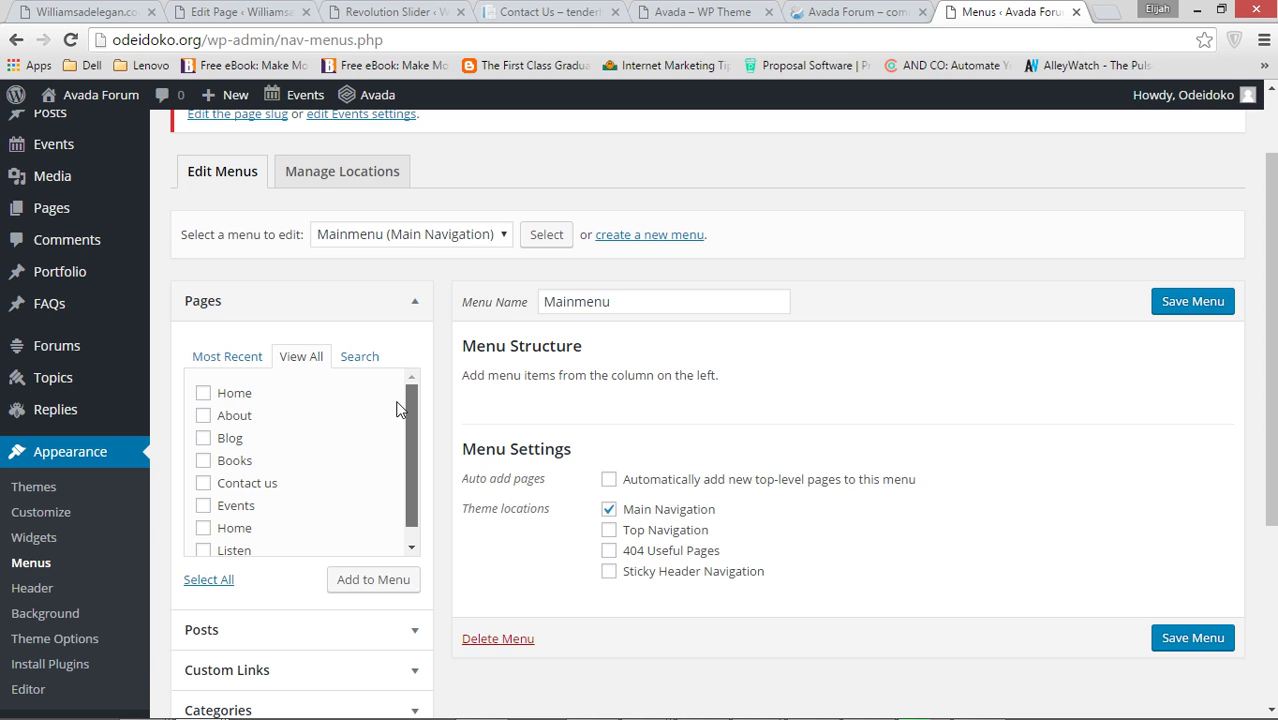
scroll(398, 410, "down", 1)
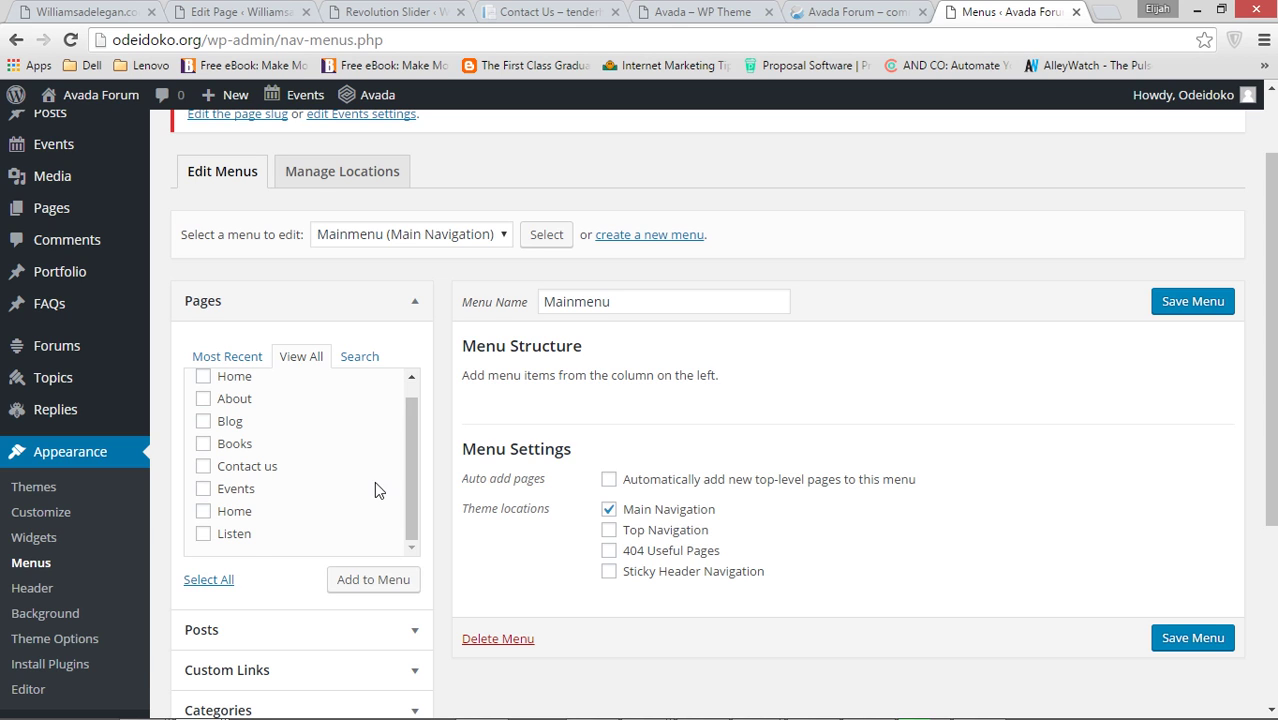
left_click(214, 584)
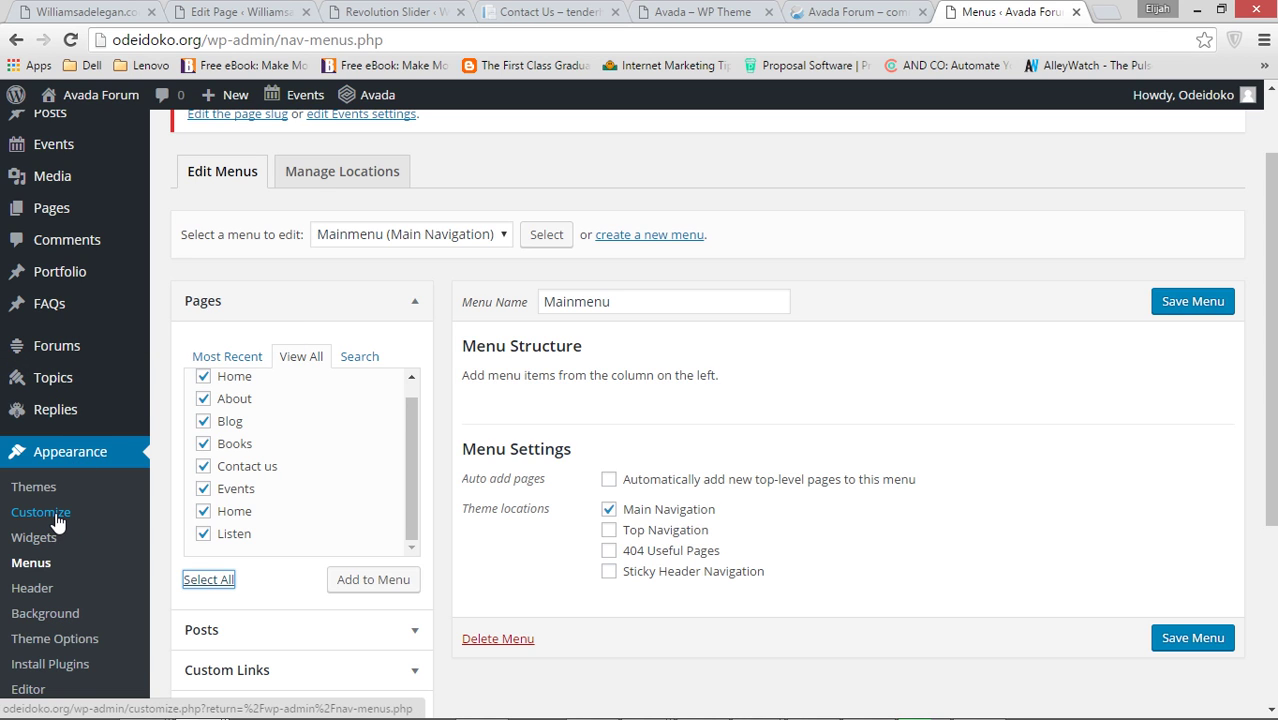
left_click(374, 581)
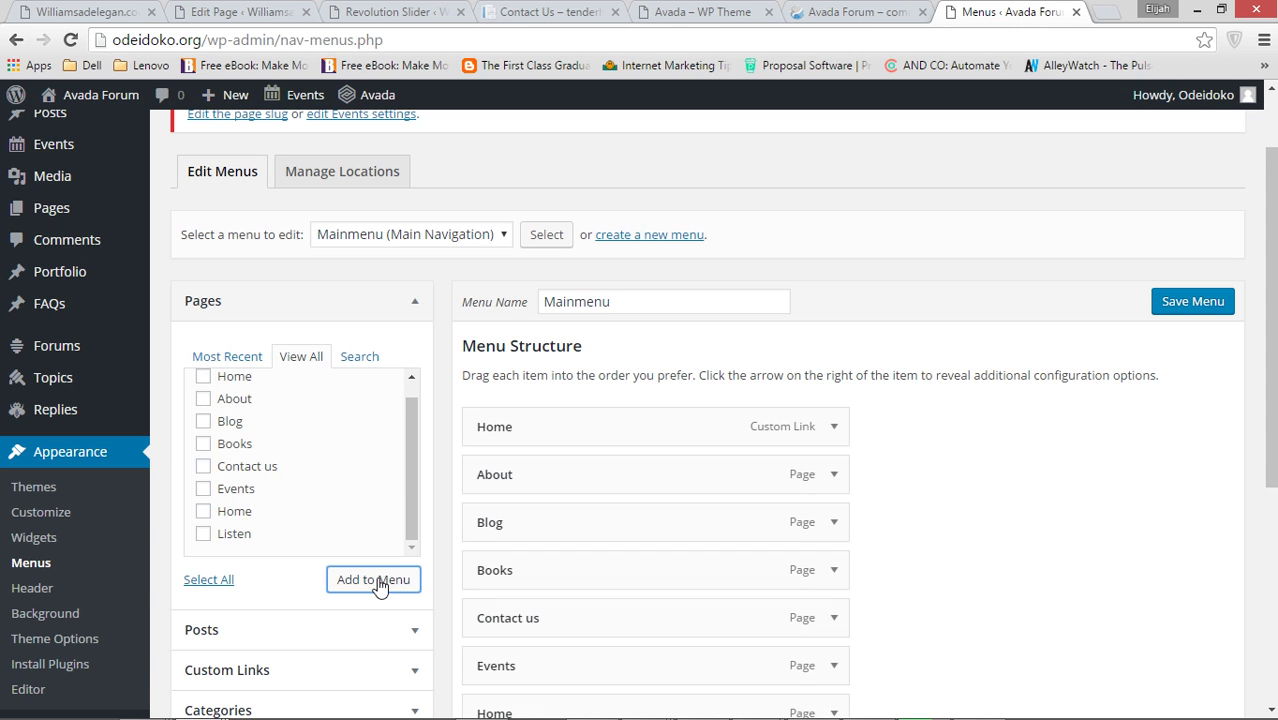
Move the Listen item directly below About in Mainmenu, following the page order in the Moment of Healing spreadsheet.
left_click_drag(1272, 392, 1258, 466)
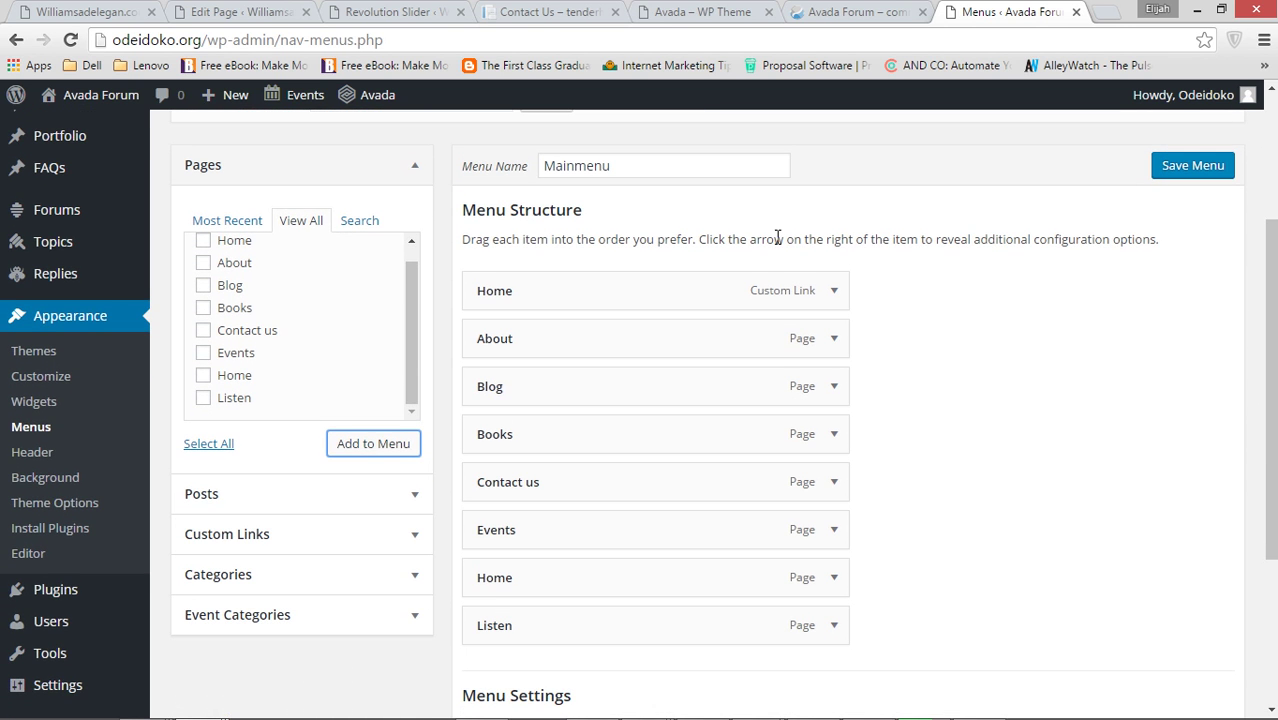
key("alt+Tab")
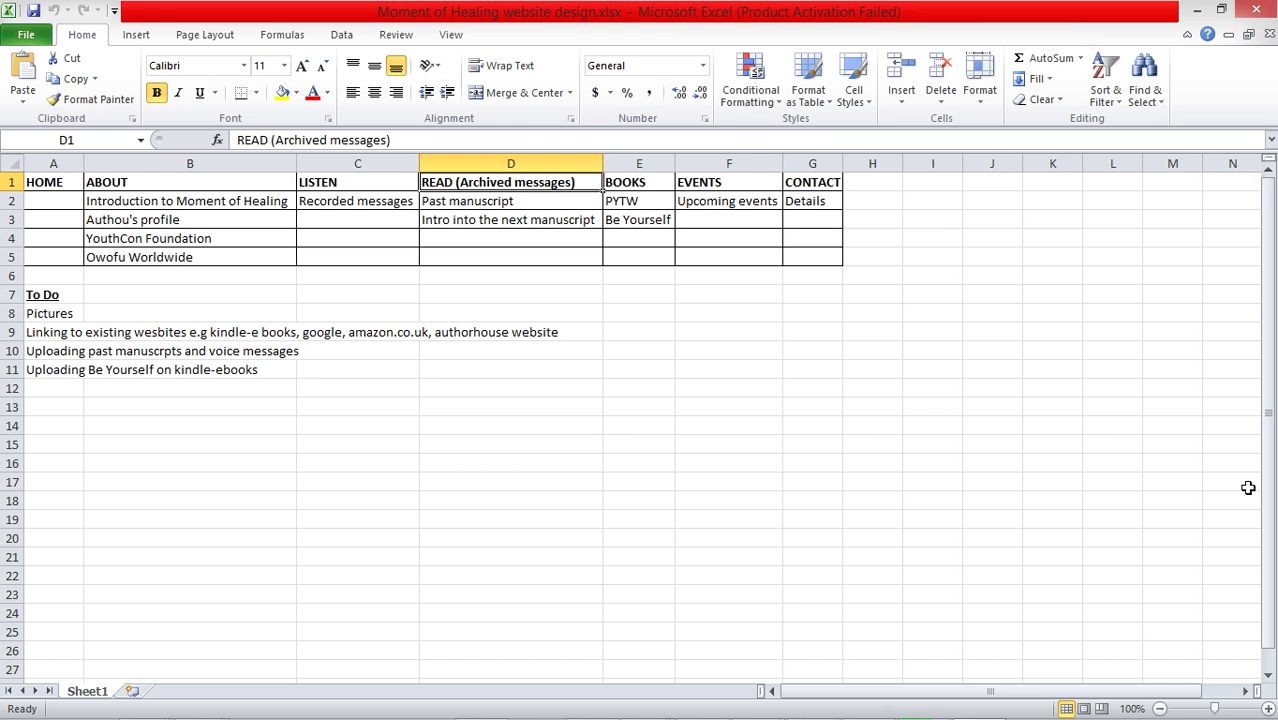
key("alt+Tab")
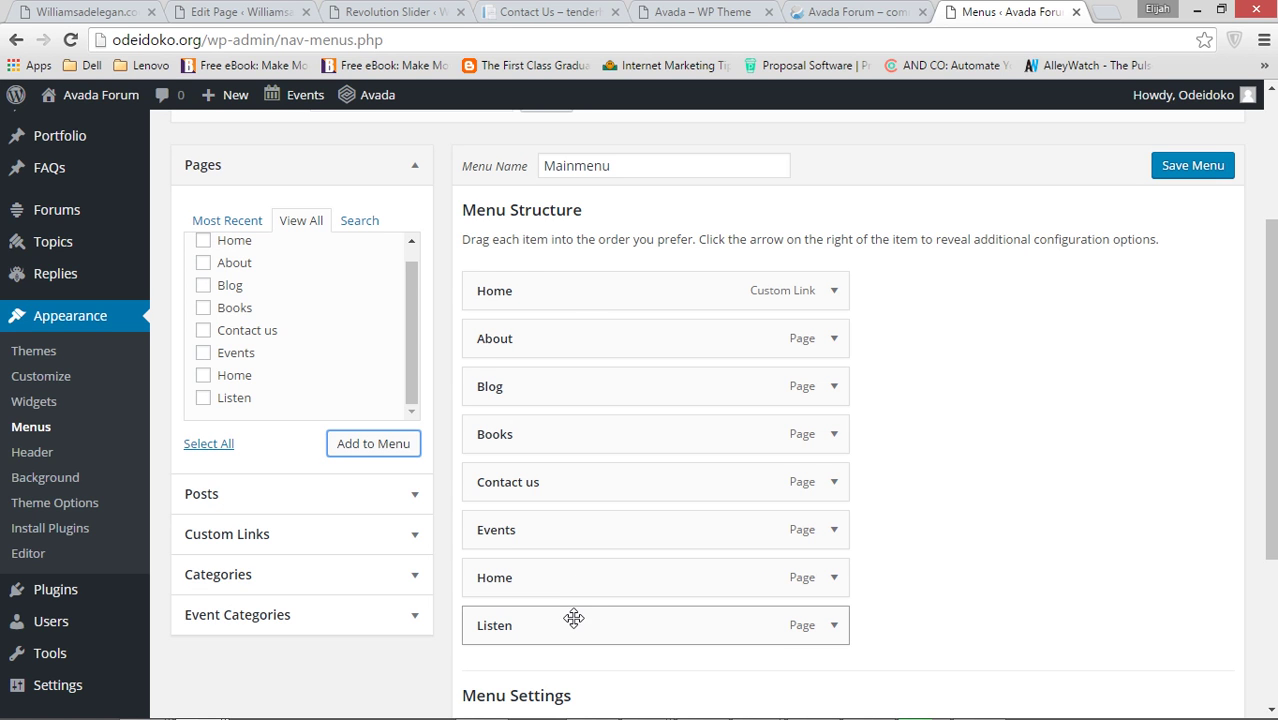
left_click_drag(573, 618, 579, 383)
key("alt+Tab")
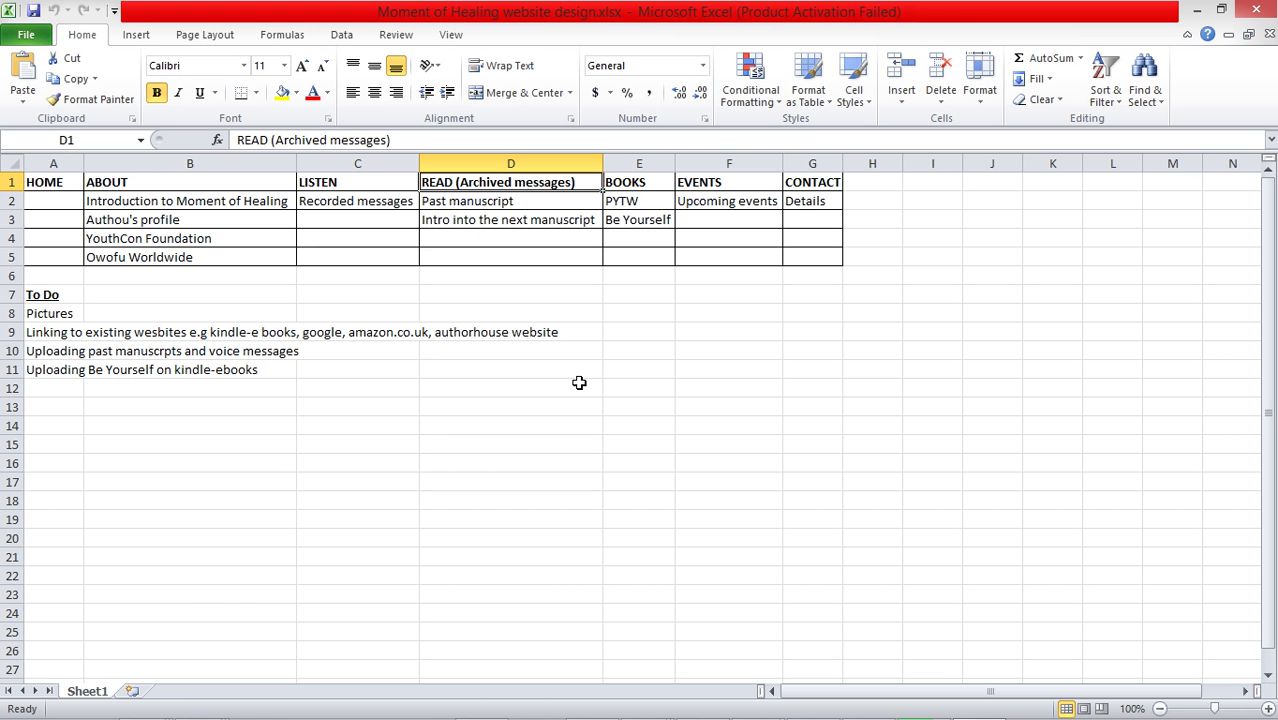
key("alt+Tab")
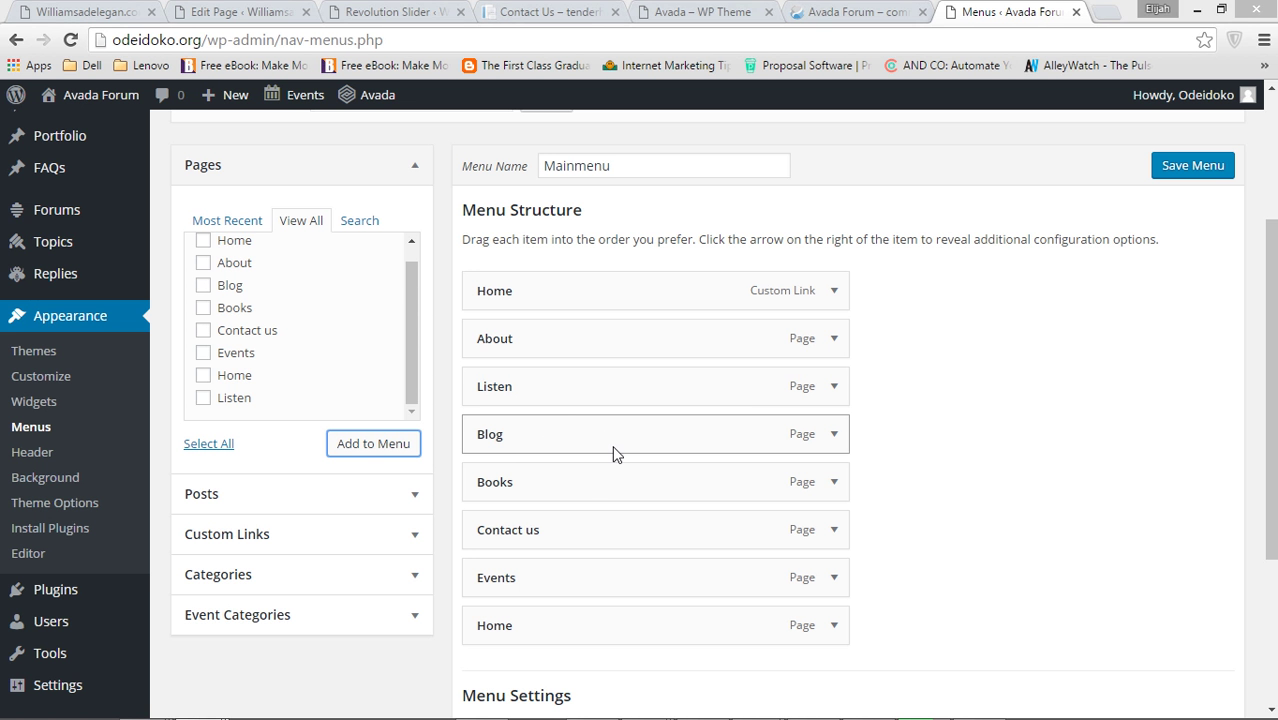
Check the spreadsheet's page order and move the Contact us item to the end of Mainmenu.
key("alt+Tab")
key("alt+Tab")
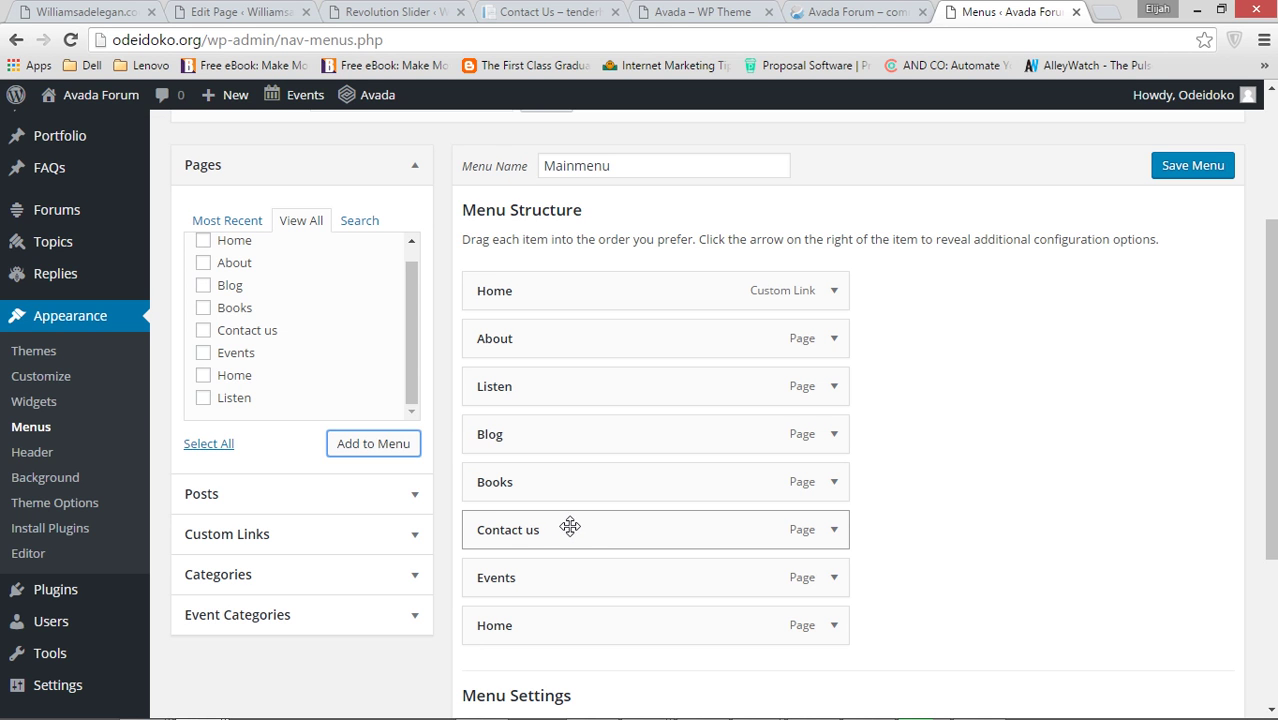
left_click_drag(570, 527, 596, 626)
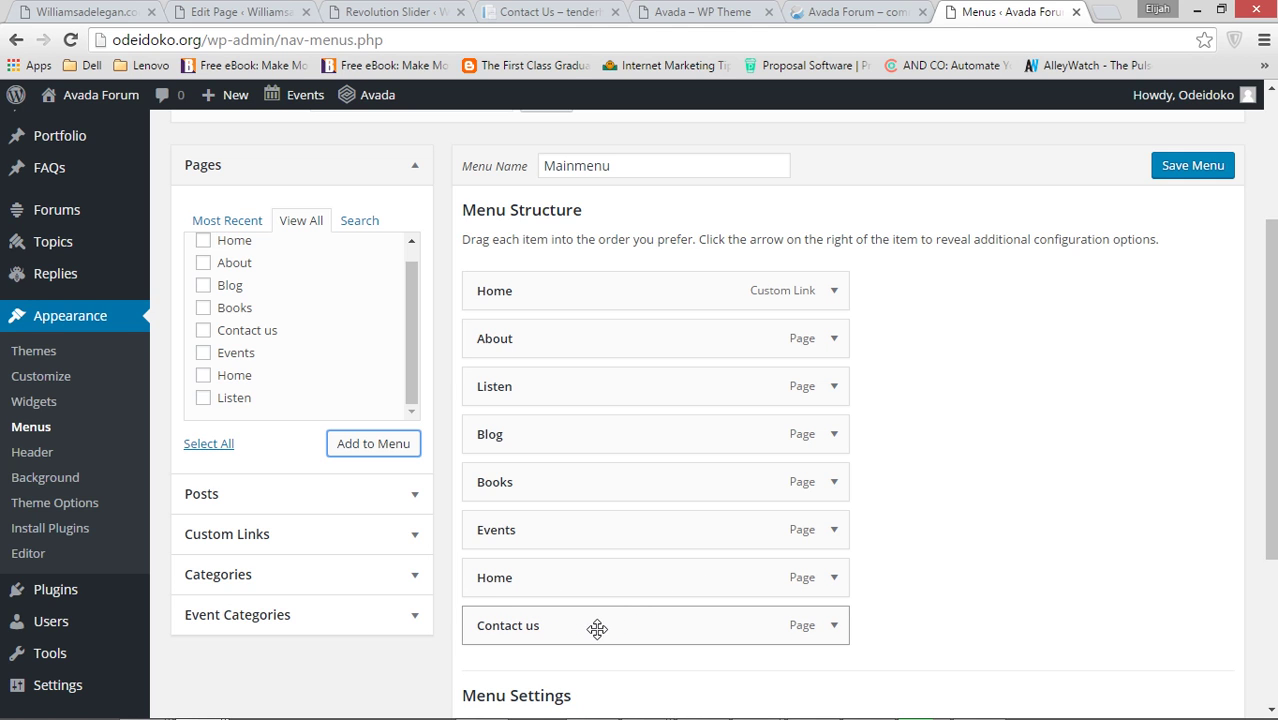
Remove the duplicate Home page item from Mainmenu, keeping the Home custom link.
left_click(835, 581)
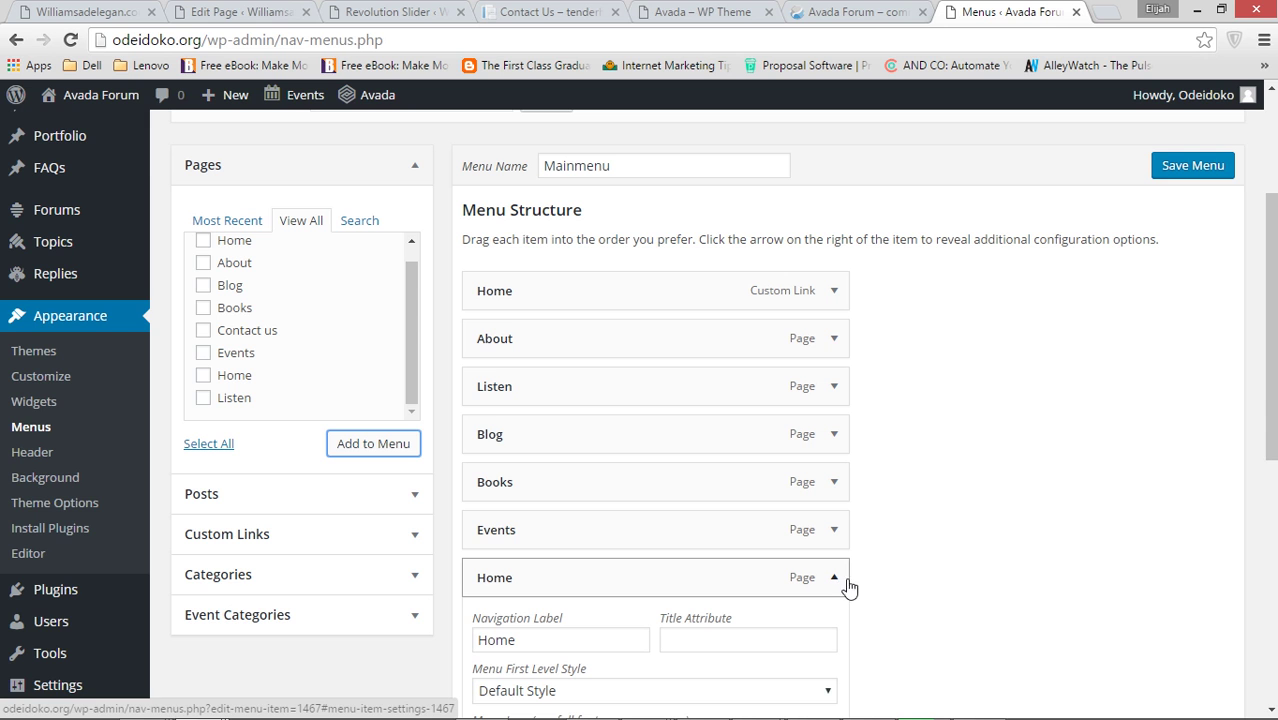
left_click_drag(1270, 432, 1258, 556)
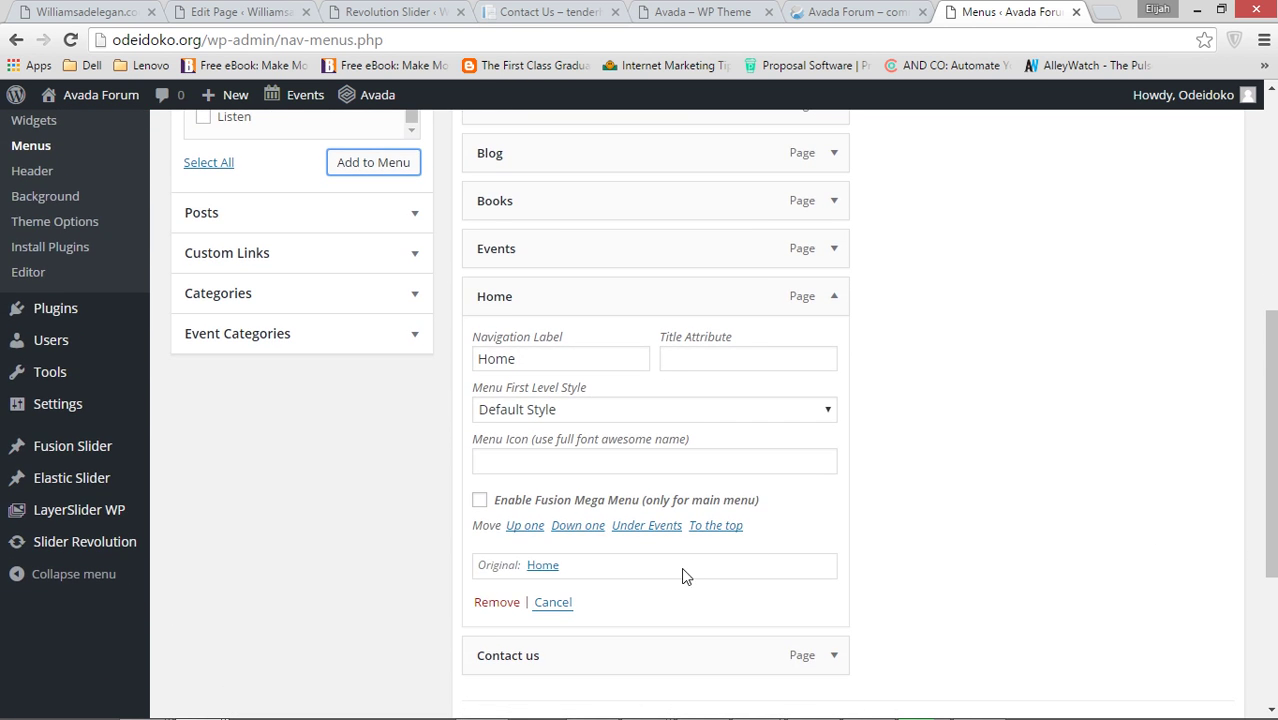
left_click(495, 602)
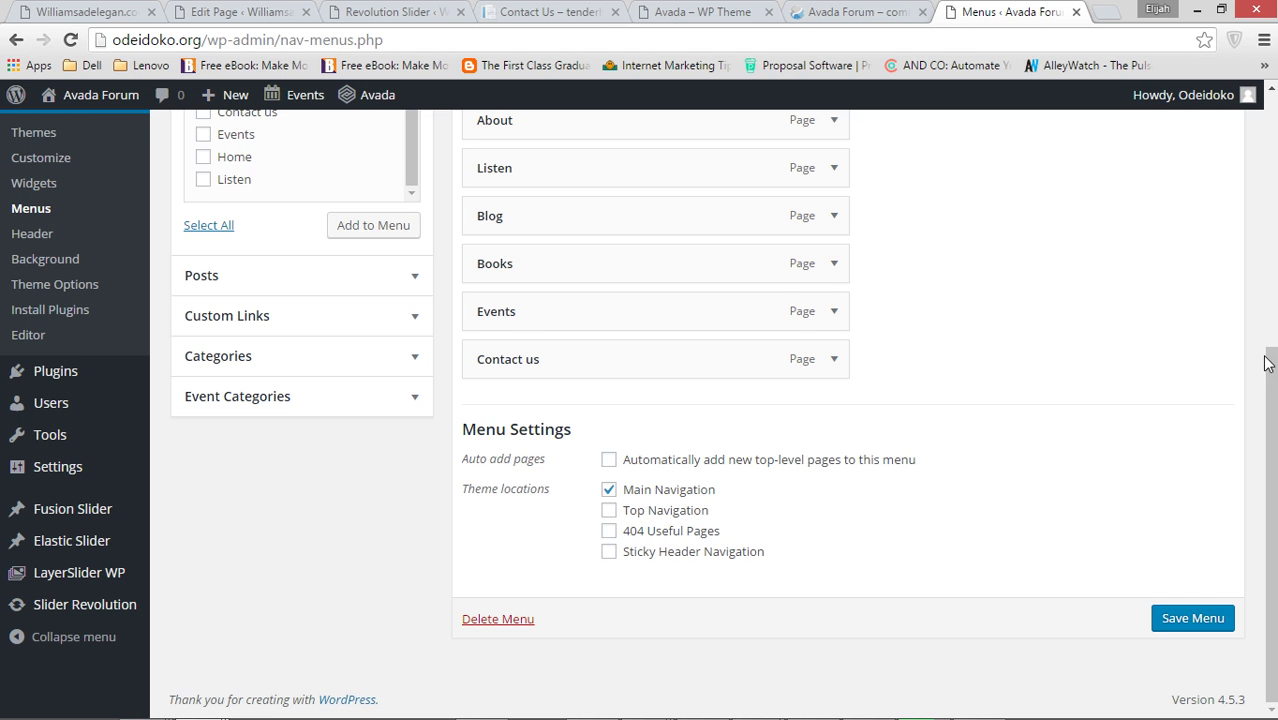
Try to save Mainmenu and reload the Menus screen.
left_click_drag(1268, 370, 1266, 166)
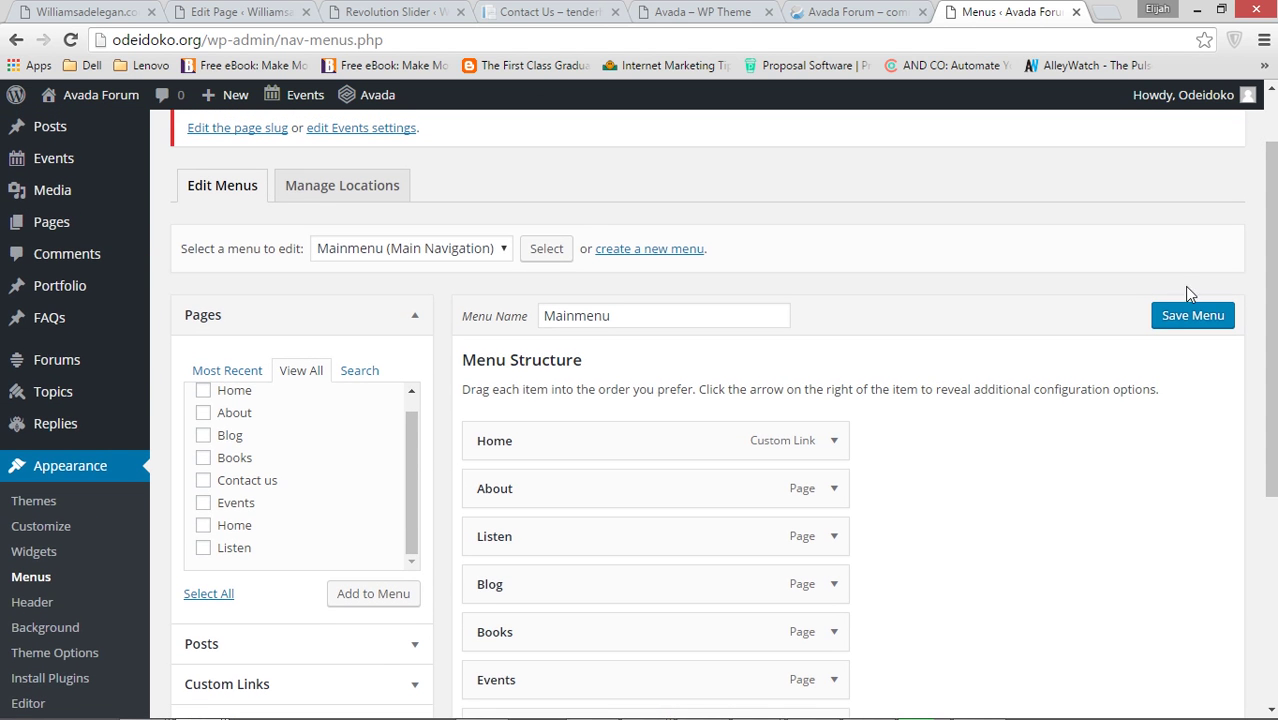
left_click(1188, 316)
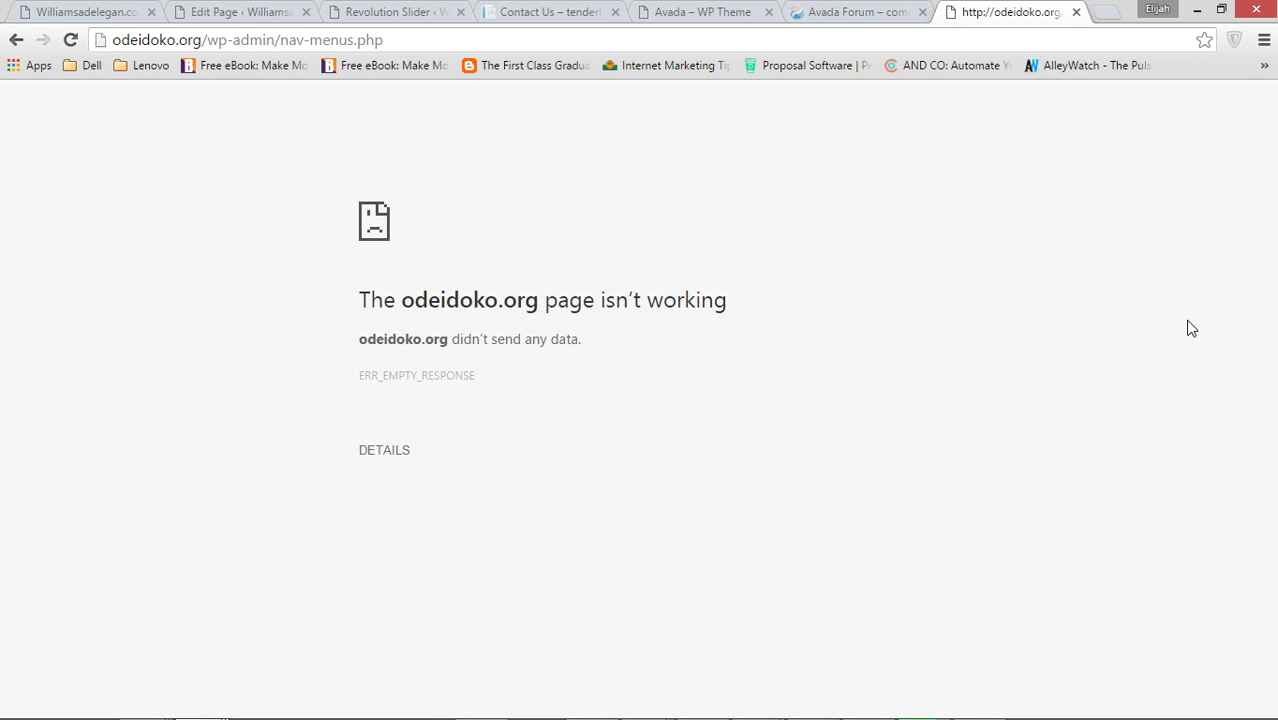
right_click(883, 156)
left_click(922, 208)
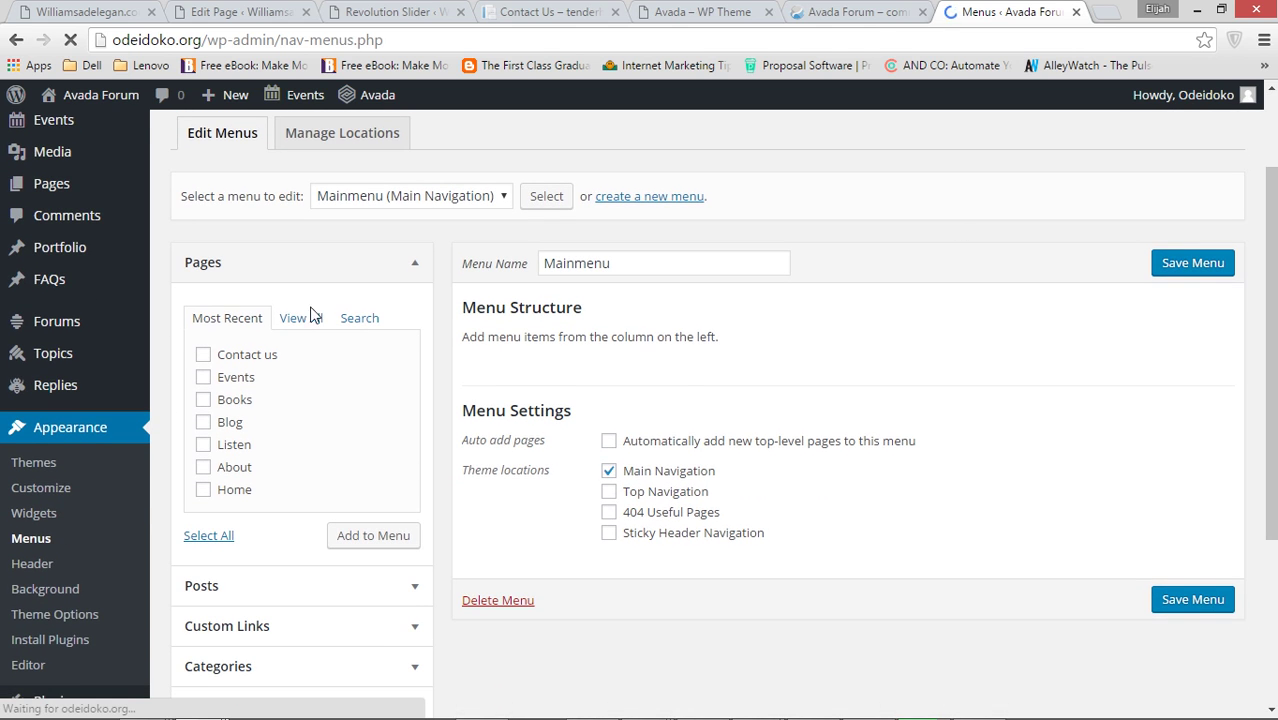
Select all the site's pages again and add them to the empty Mainmenu.
left_click(212, 537)
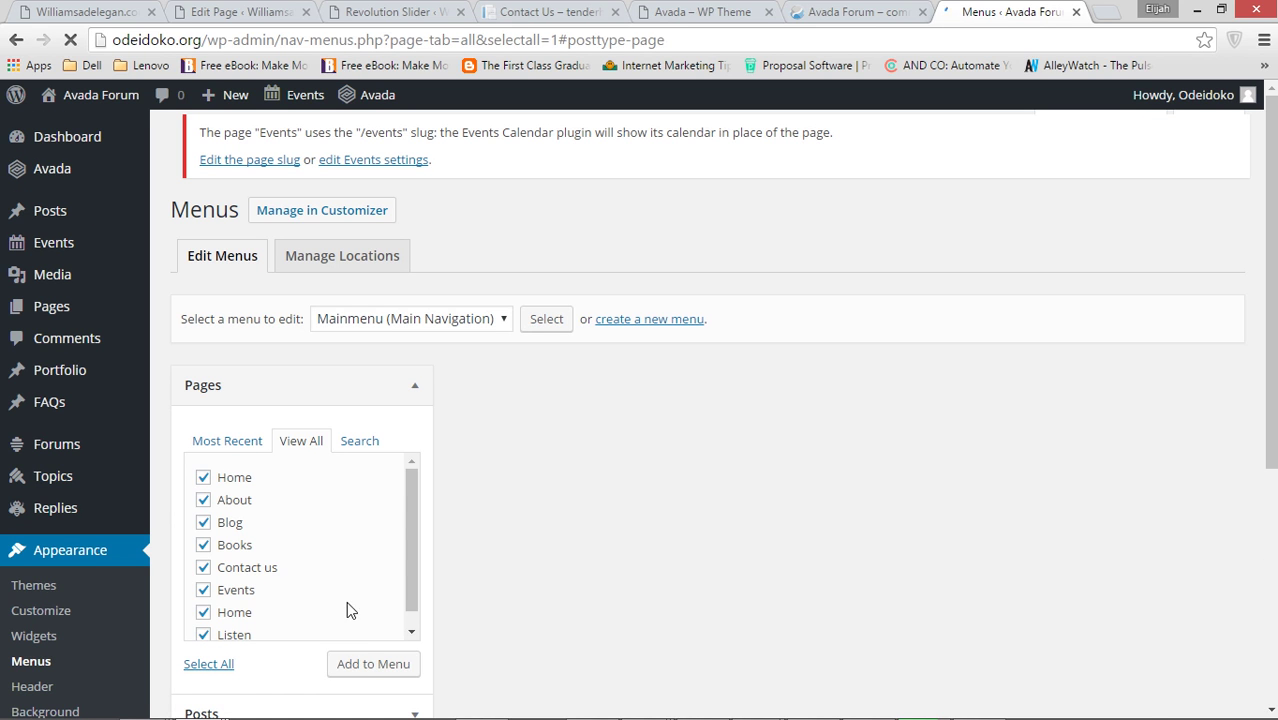
left_click(373, 666)
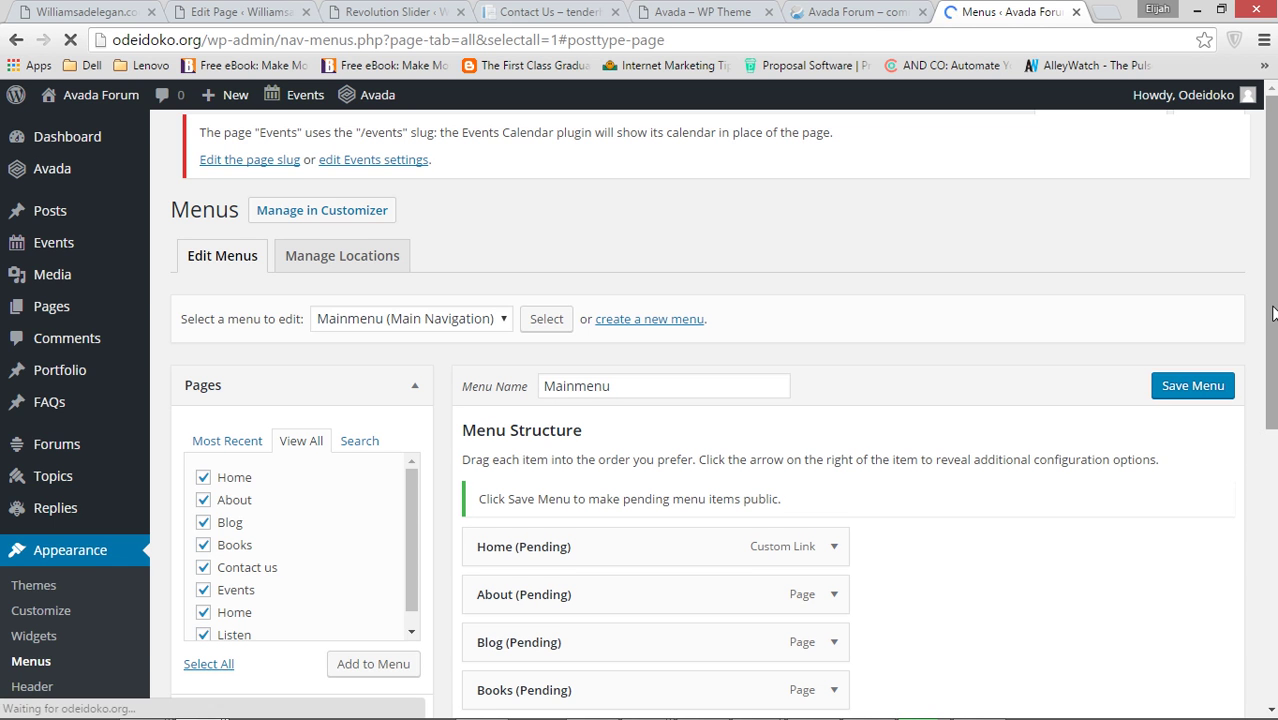
Remove the pending Home page item between Events and Listen, keeping the Home custom link.
scroll(1255, 430, "down", 3)
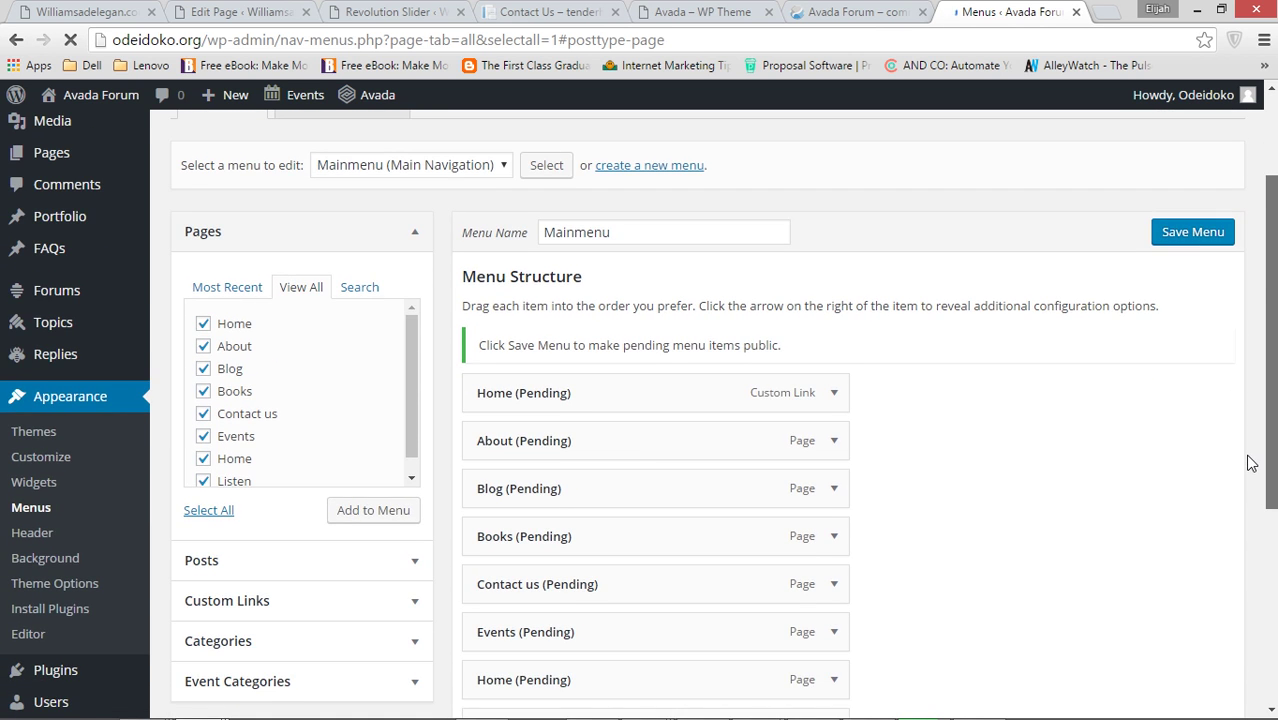
scroll(1250, 462, "down", 4)
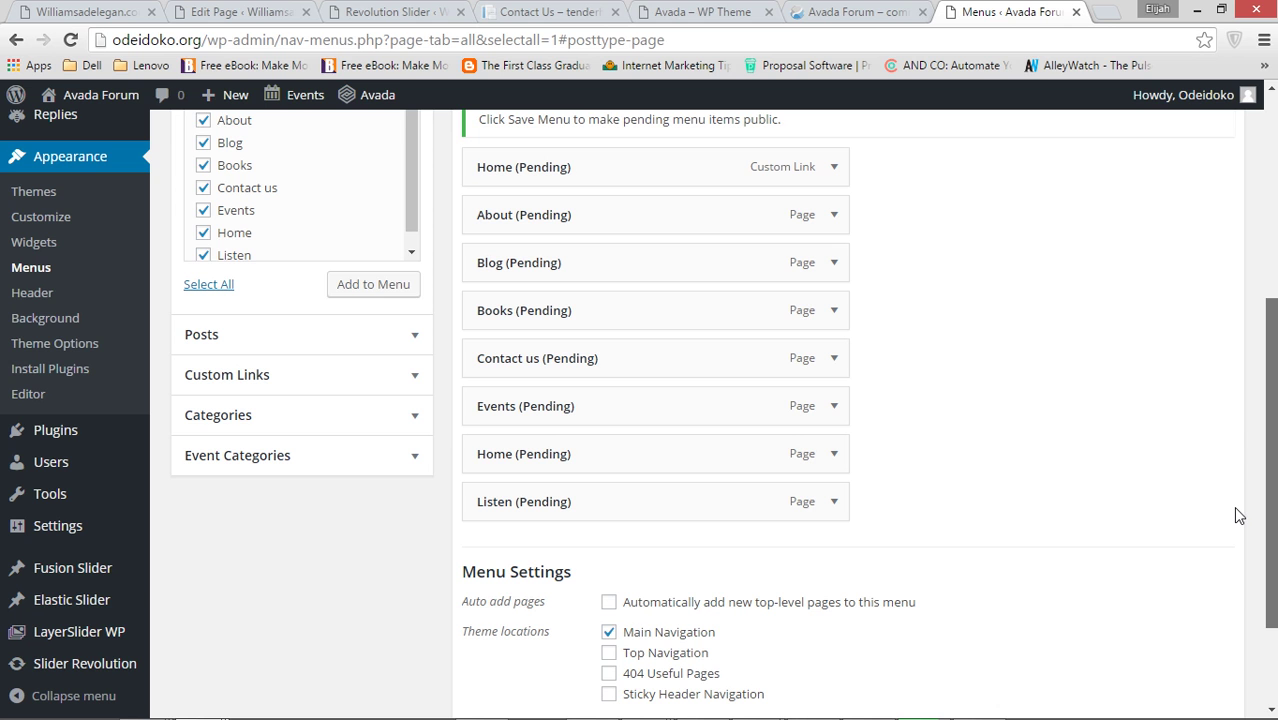
scroll(1237, 490, "up", 2)
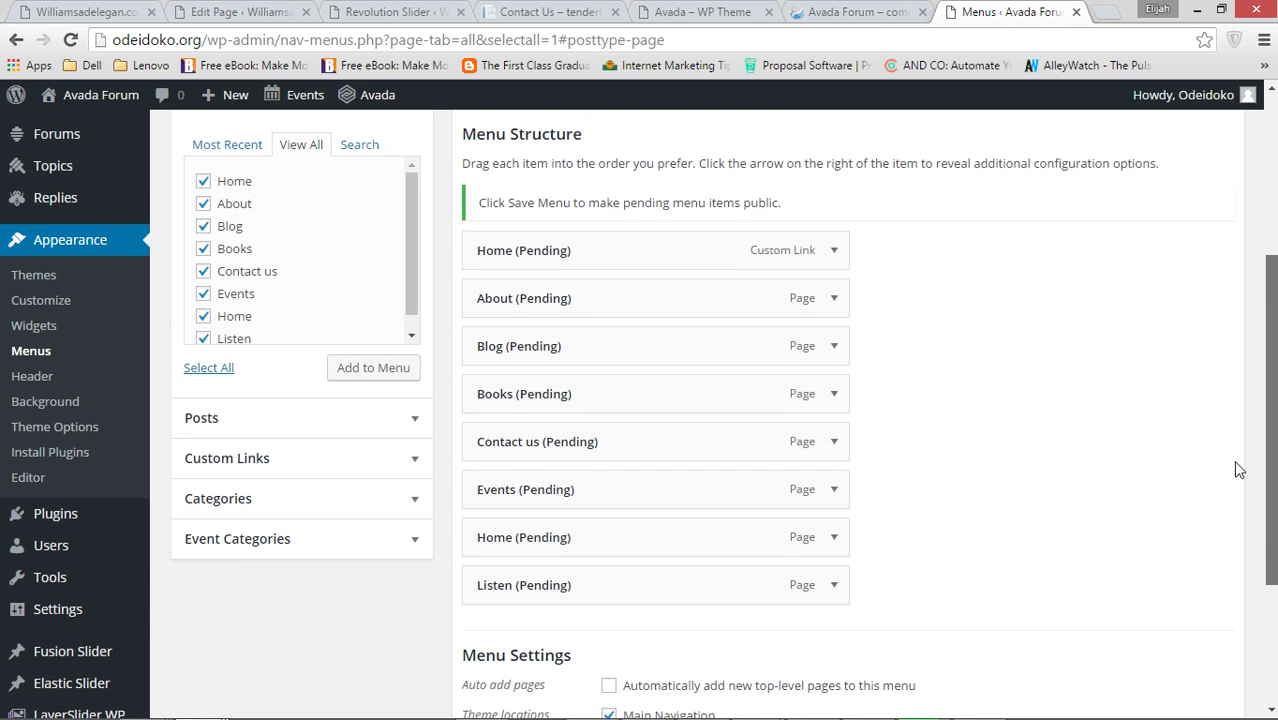
scroll(1238, 450, "down", 1)
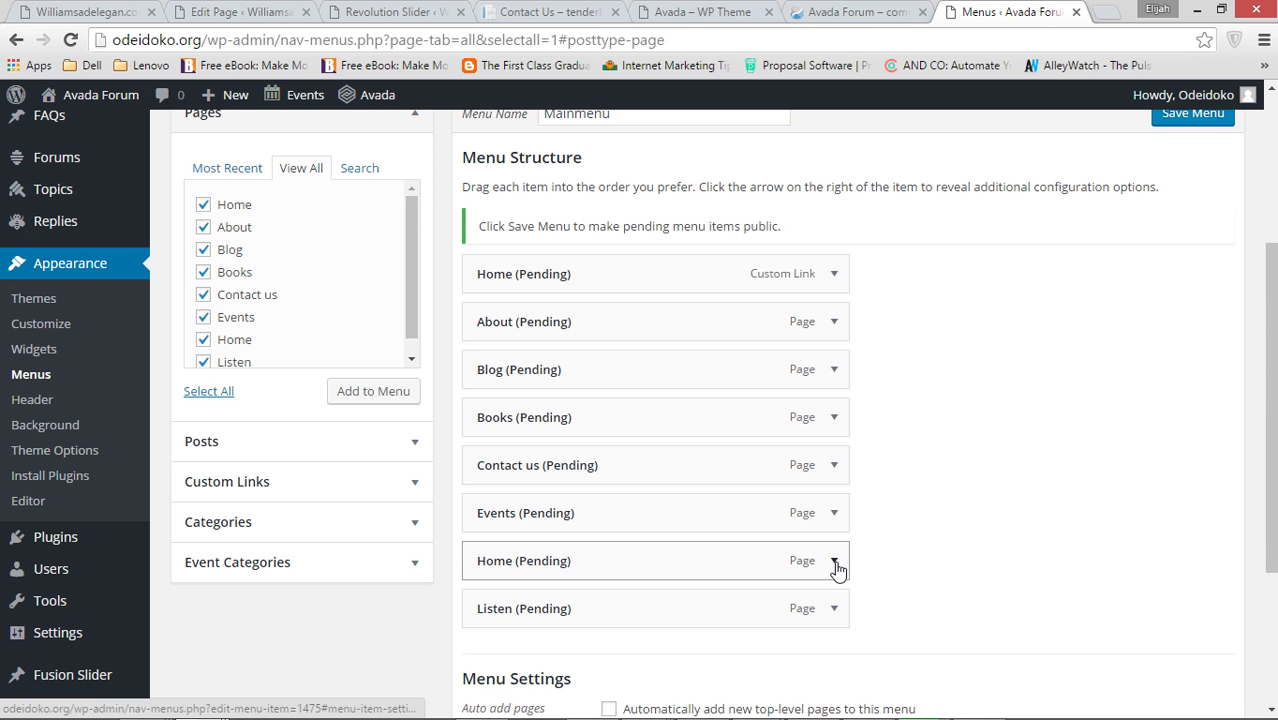
left_click_drag(835, 563, 830, 566)
left_click_drag(1265, 345, 1265, 468)
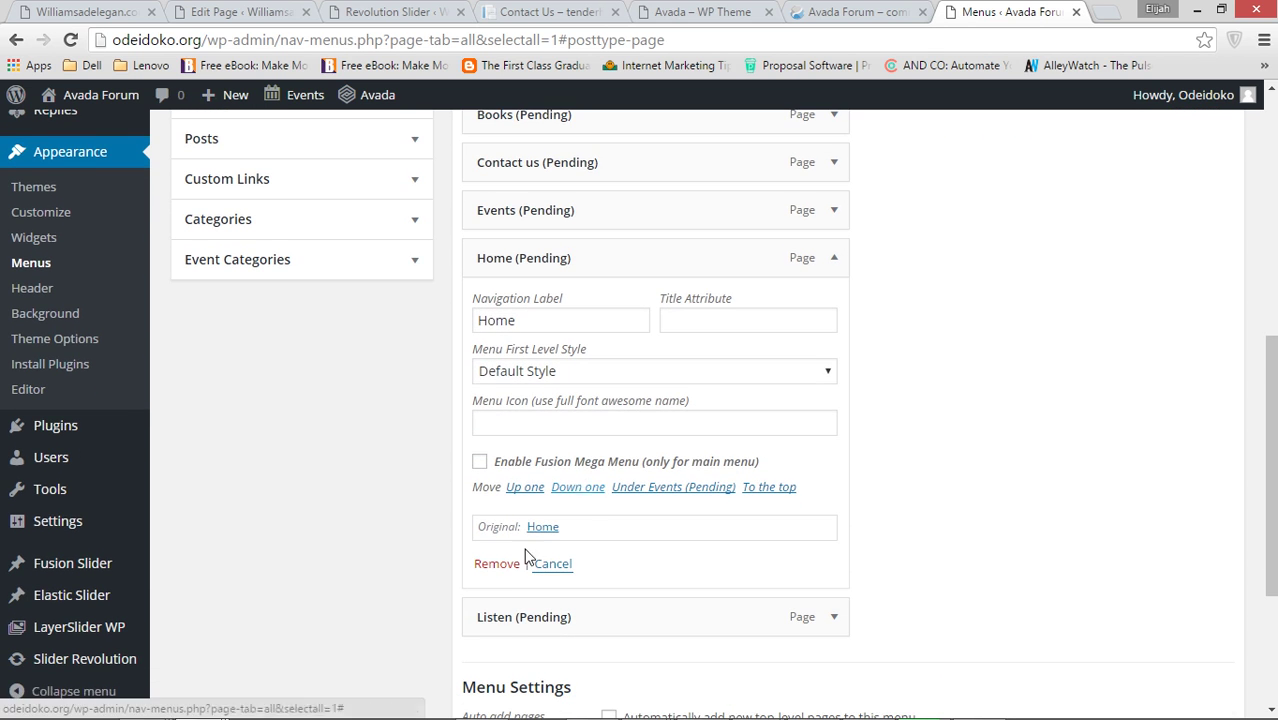
left_click(497, 564)
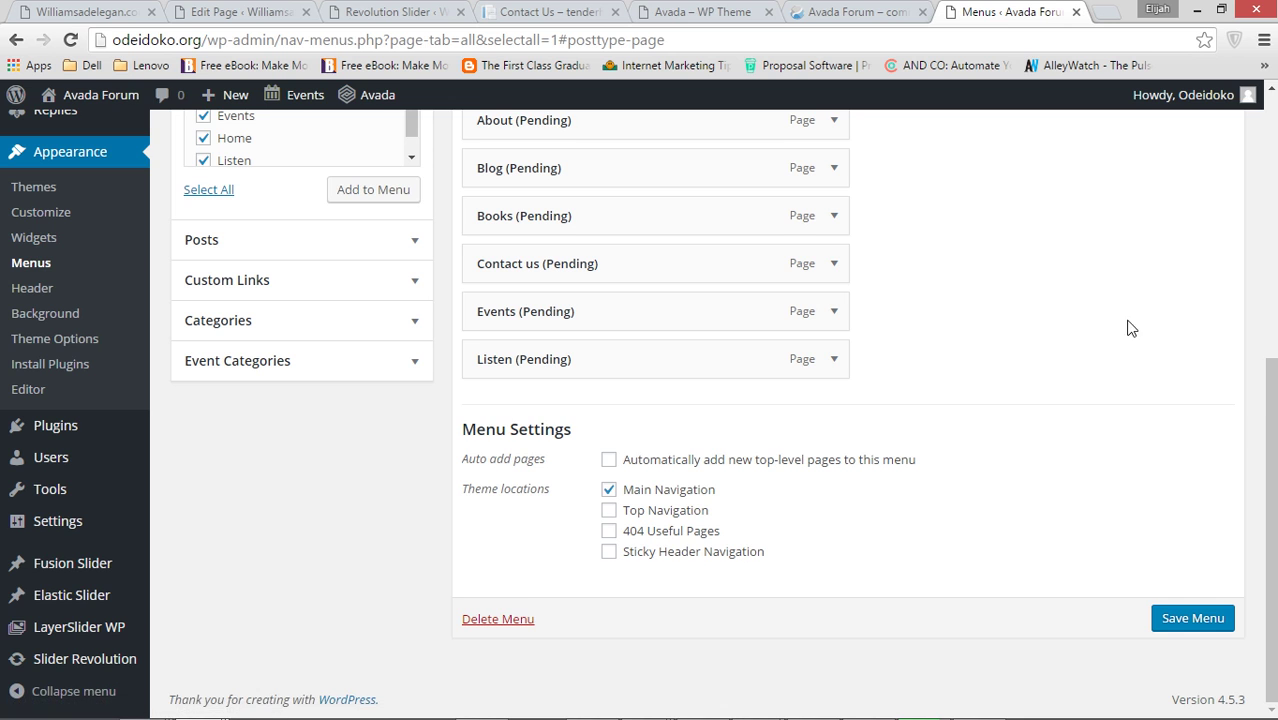
left_click_drag(1270, 435, 1273, 345)
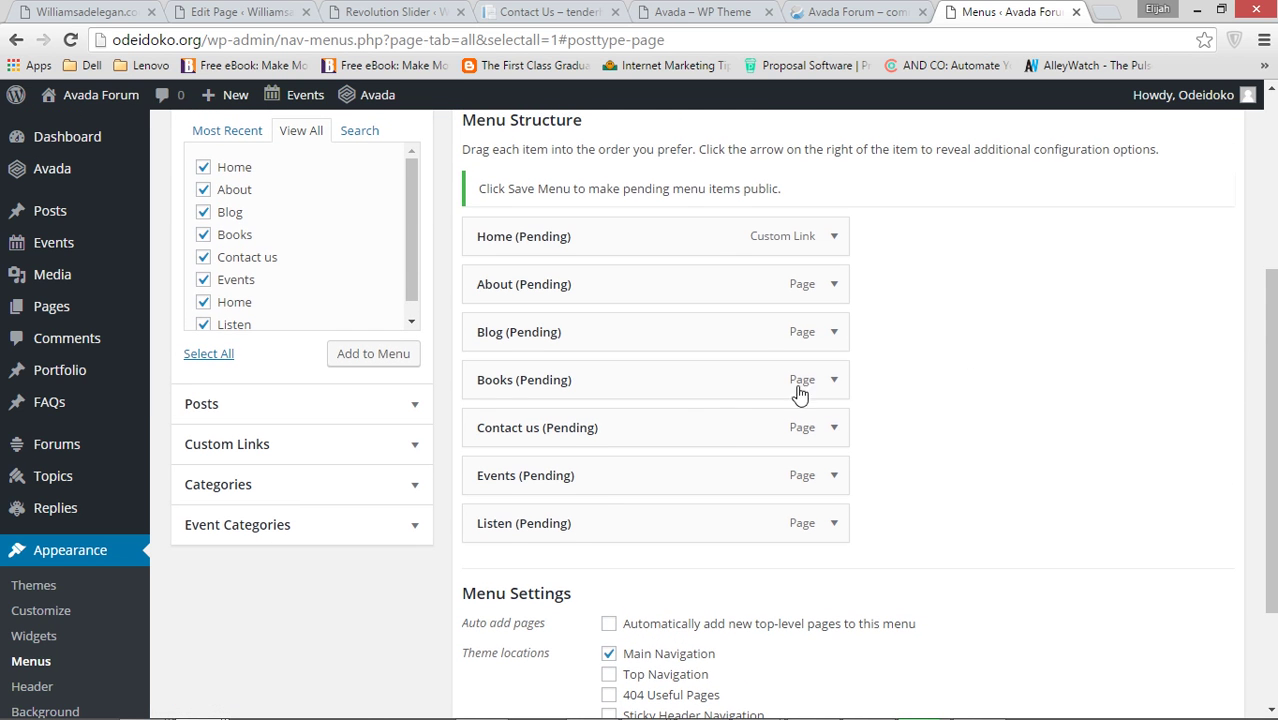
Move Listen directly below About and Contact us to the end of the menu structure, and save Mainmenu.
left_click_drag(585, 522, 542, 332)
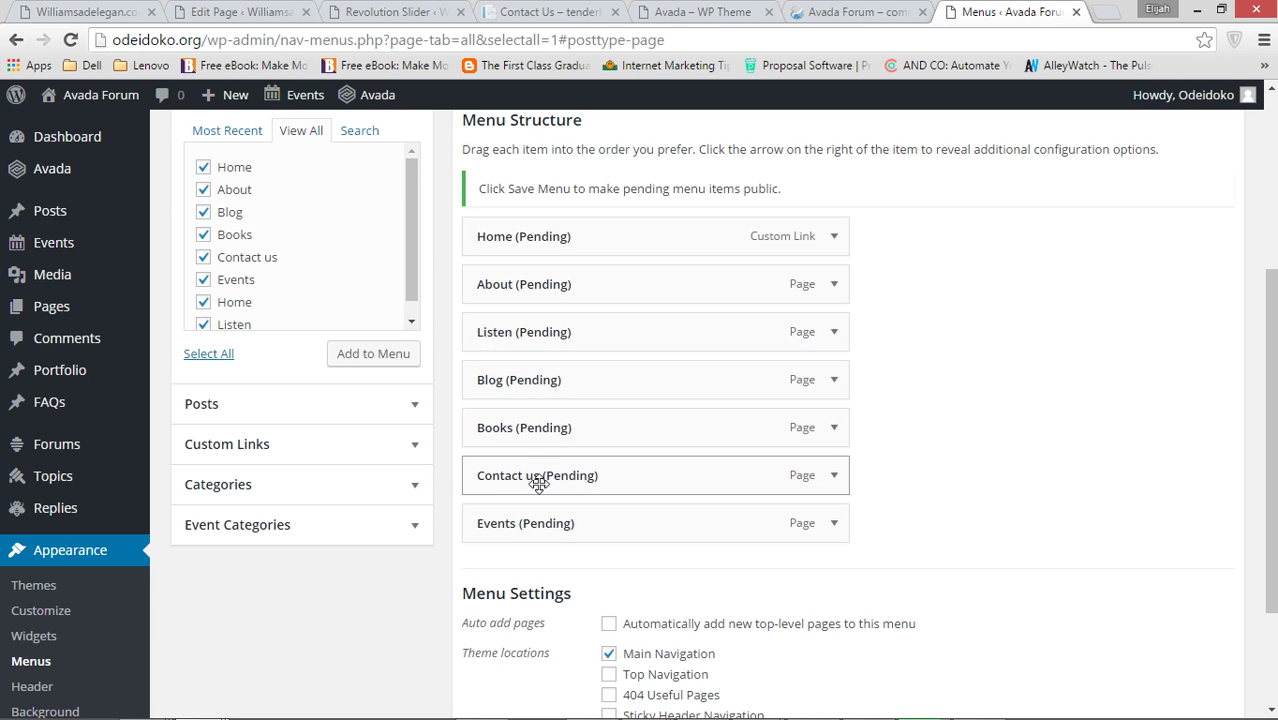
left_click_drag(536, 477, 534, 528)
left_click_drag(1270, 428, 1266, 330)
left_click(1202, 262)
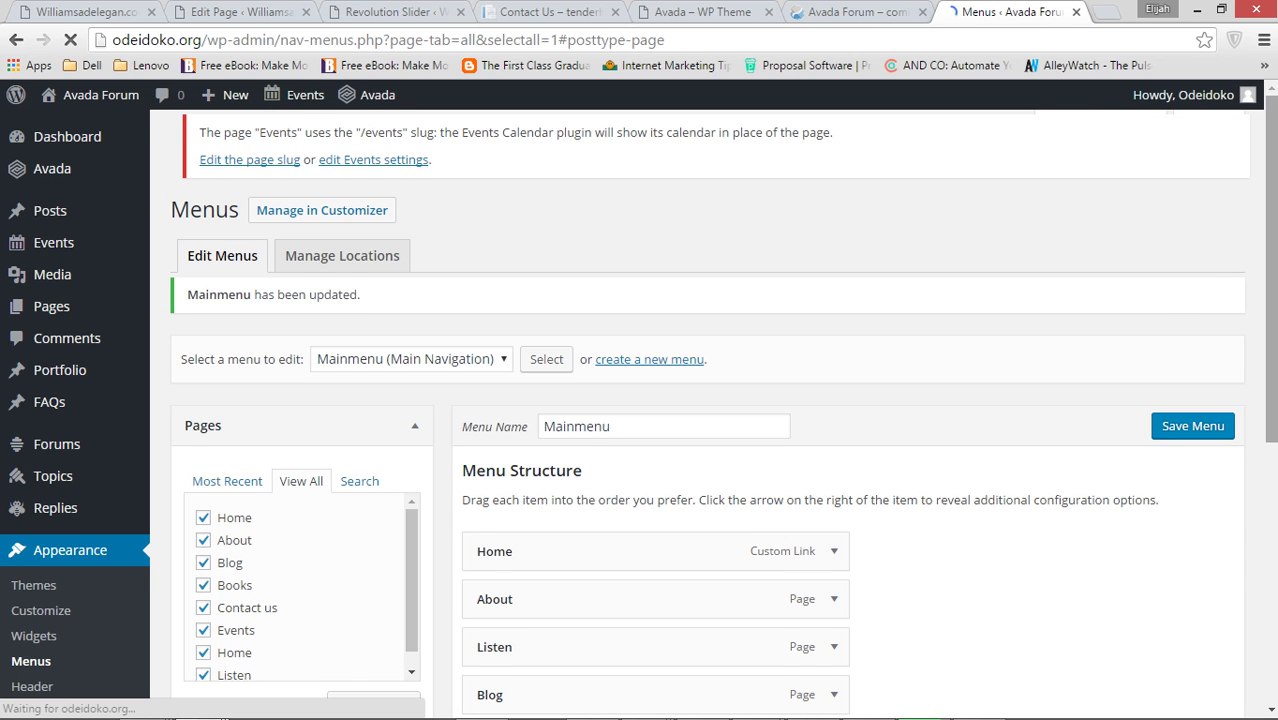
mouse_move(1274, 285)
left_mouse_down()
mouse_move(1238, 534)
mouse_move(1275, 265)
left_mouse_up()
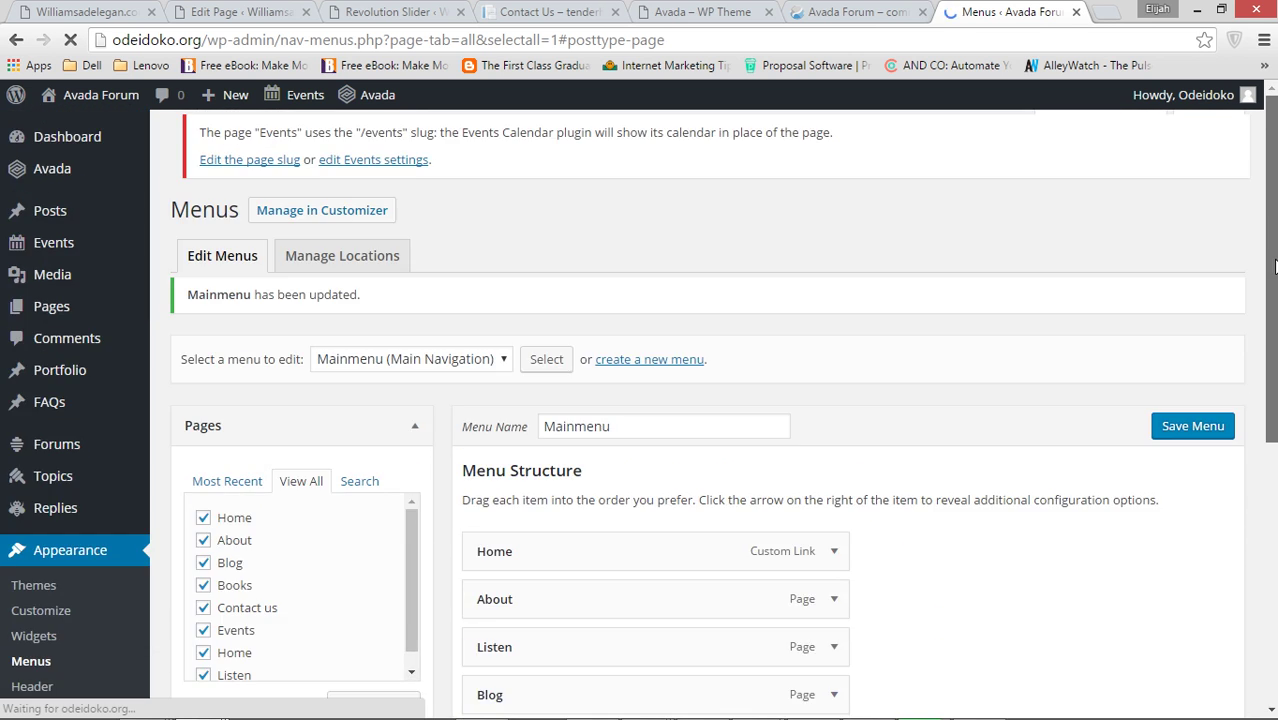
Switch to the odeidoko.org front page and reload it to check the header's navigation menu.
left_click(850, 12)
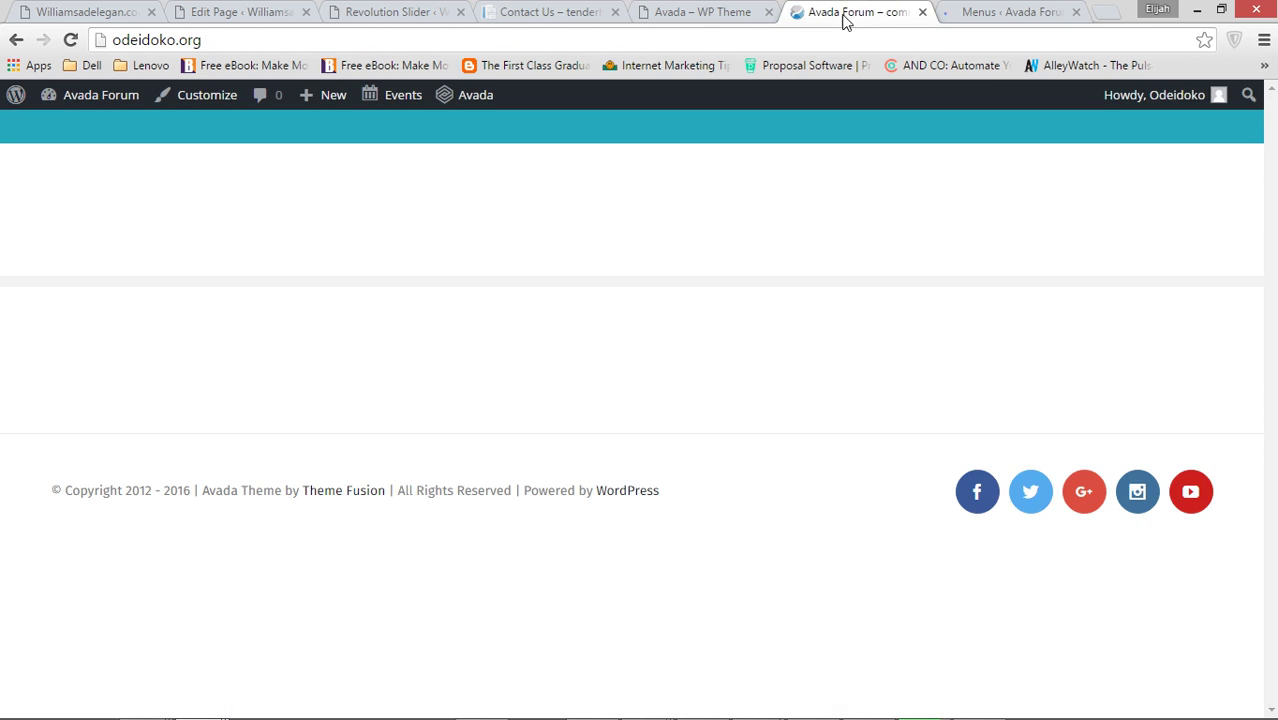
right_click(617, 184)
left_click(653, 233)
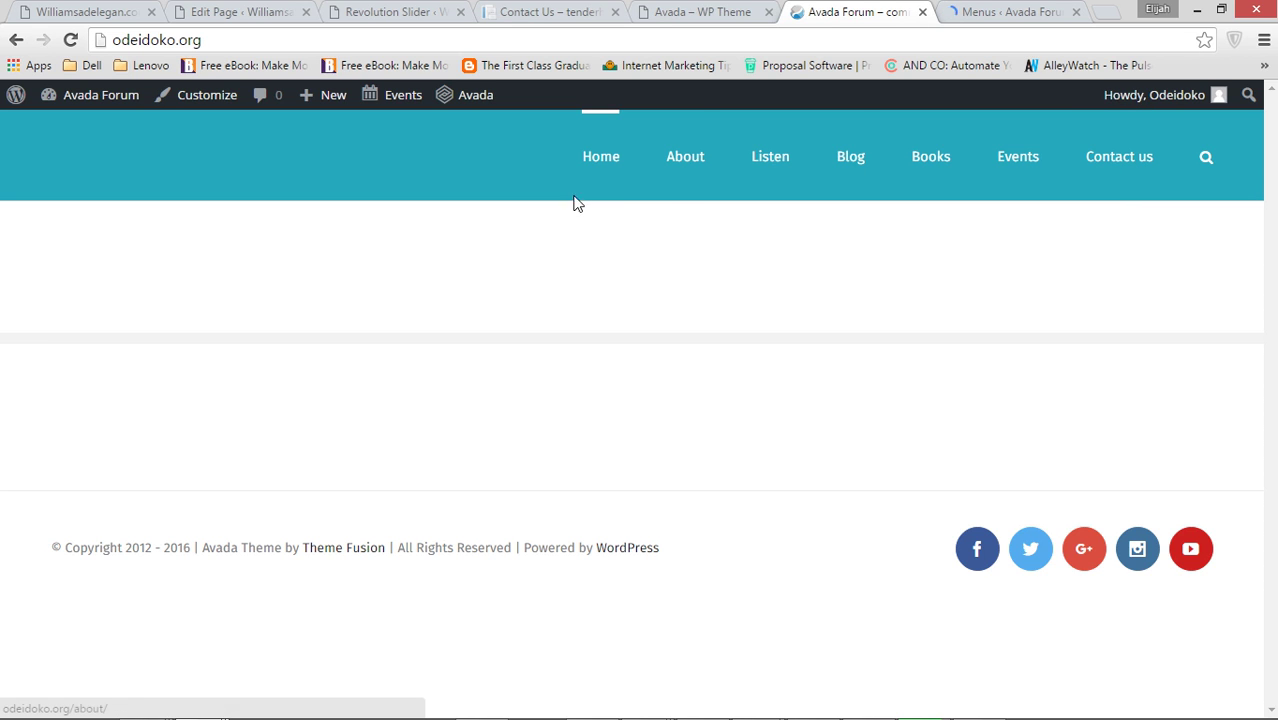
left_click(986, 14)
left_click(862, 12)
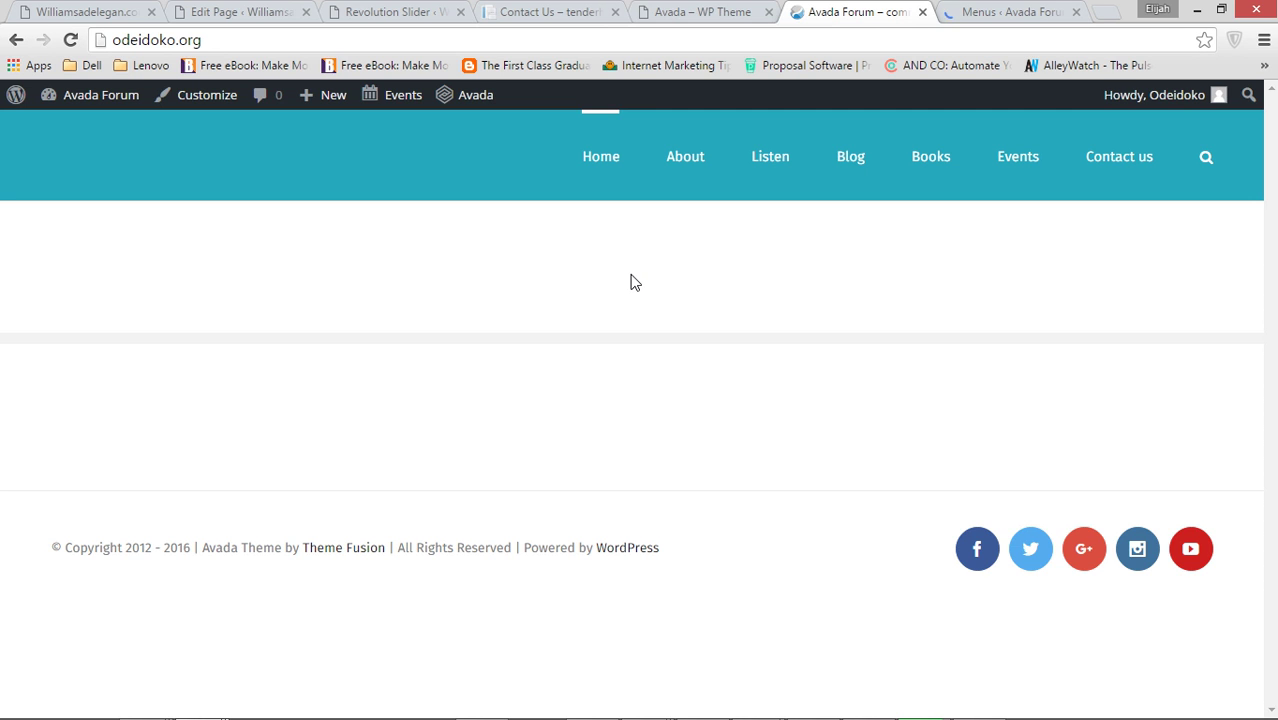
left_click(976, 11)
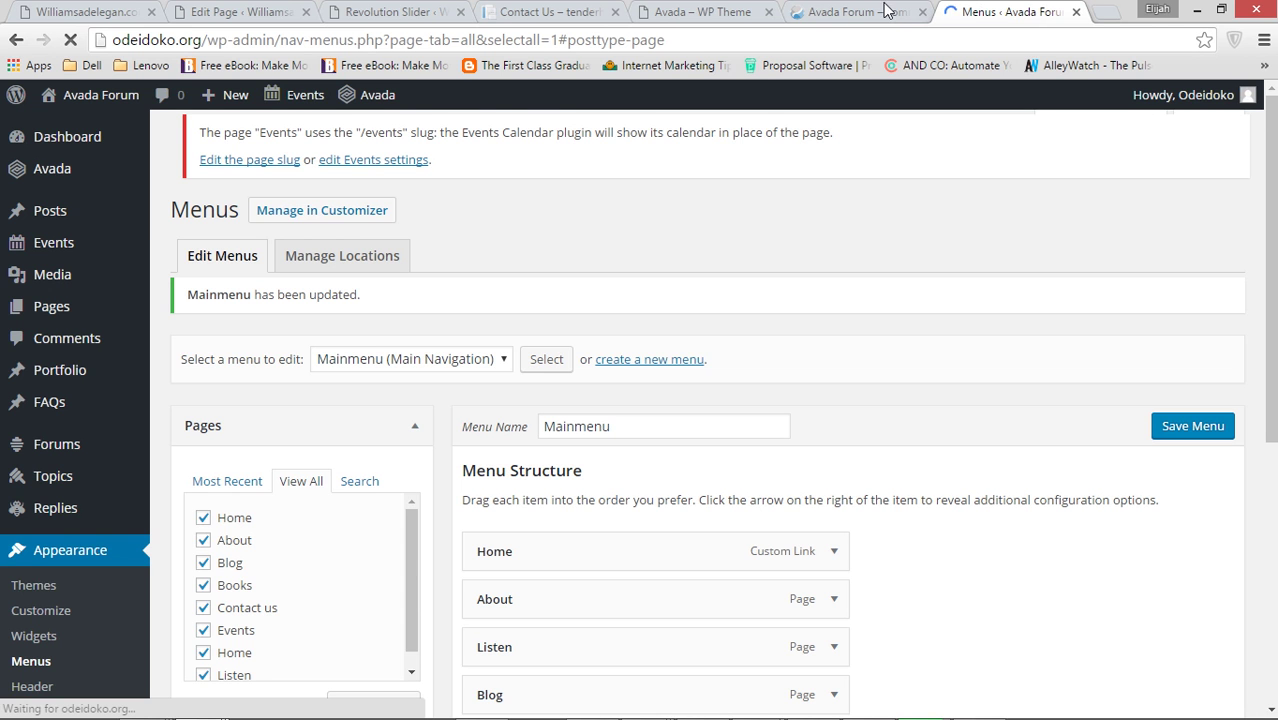
left_click(845, 12)
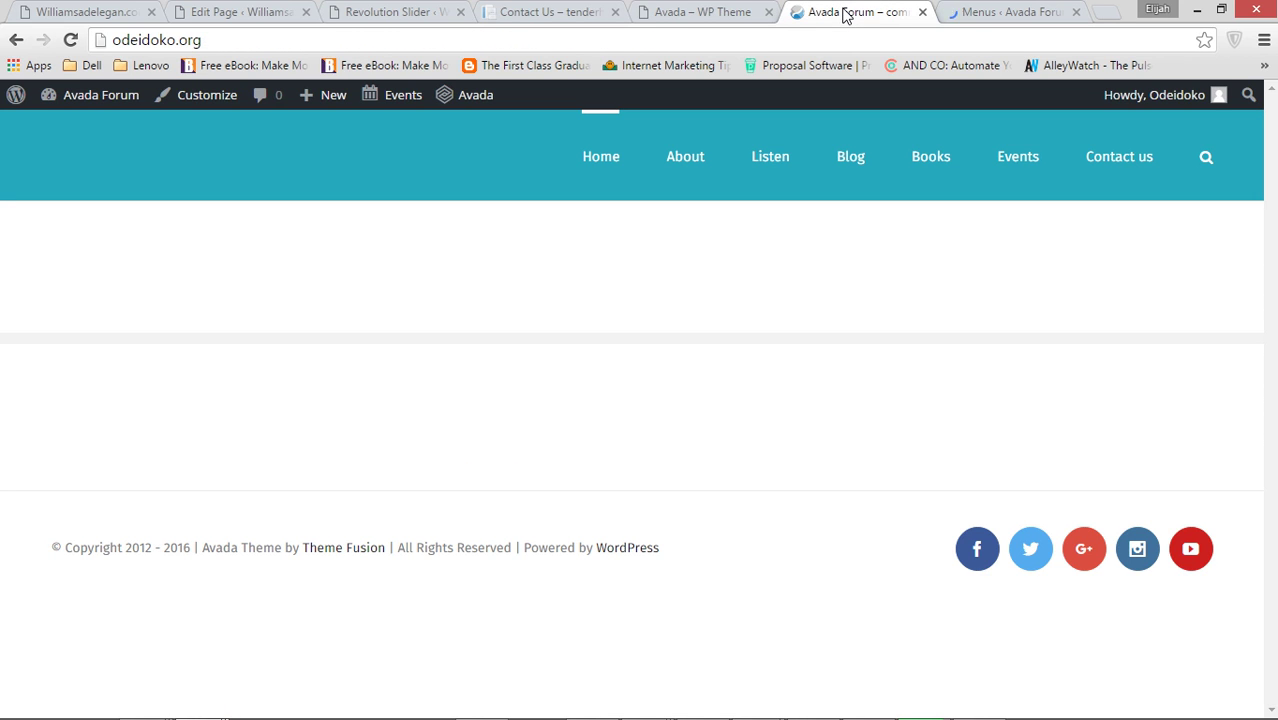